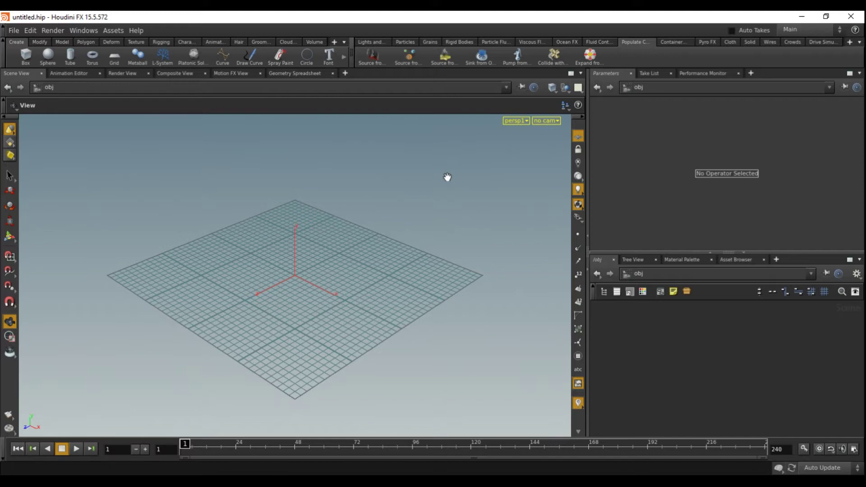
Create a polygon grid object at the scene origin.
left_click_drag(392, 191, 451, 188)
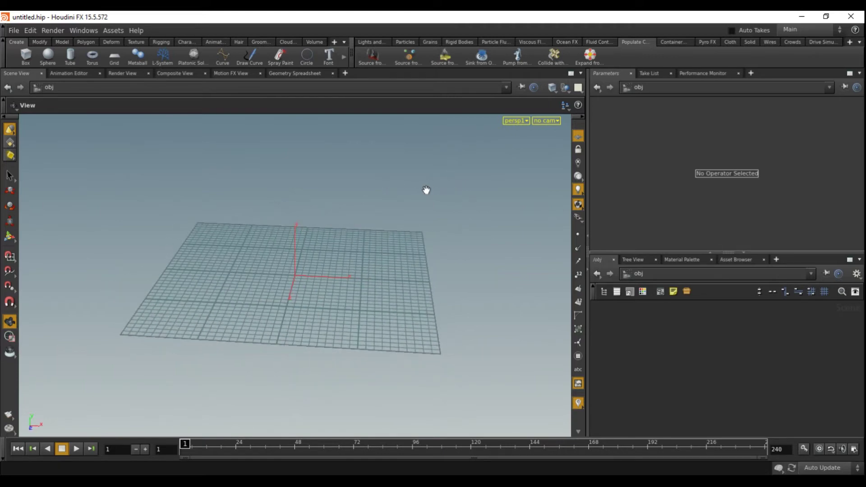
left_click_drag(426, 190, 353, 209)
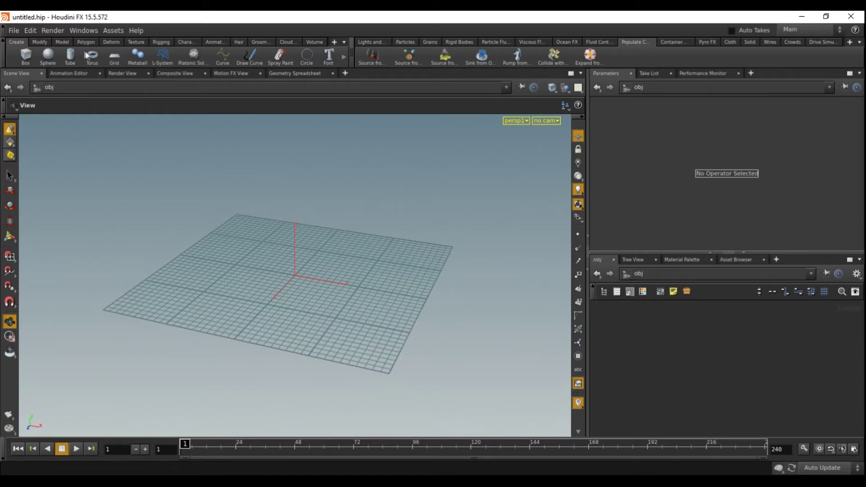
left_click(112, 53)
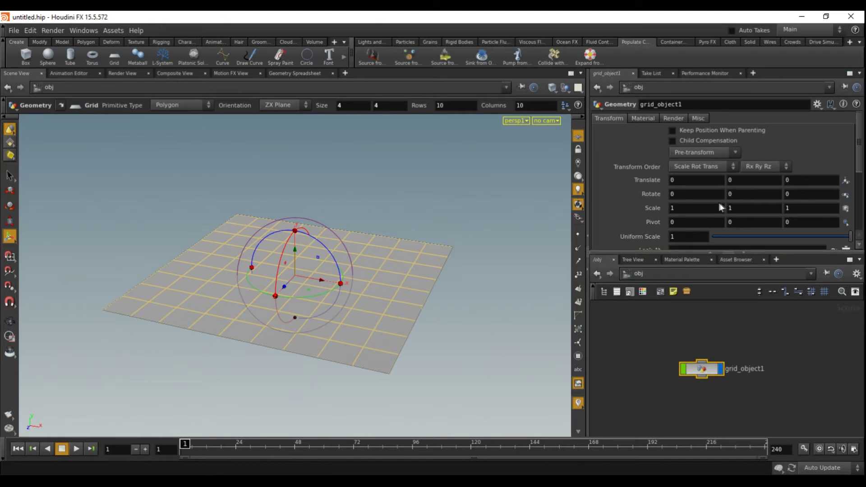
Scale the grid object to 0.5 on all three axes.
left_click(694, 207)
type(".5")
key("Tab")
type(".5")
key("Tab")
type(".5")
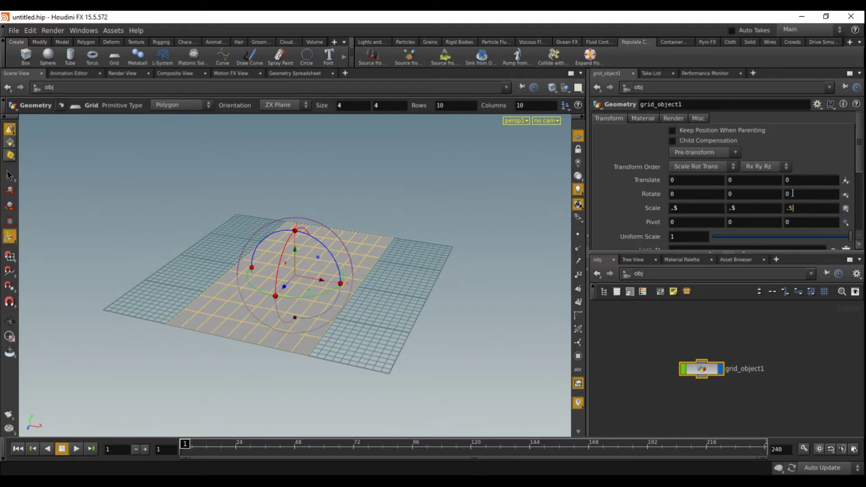
Rotate the grid object 90 degrees about the Z axis so it stands upright.
left_click(791, 194)
type("90")
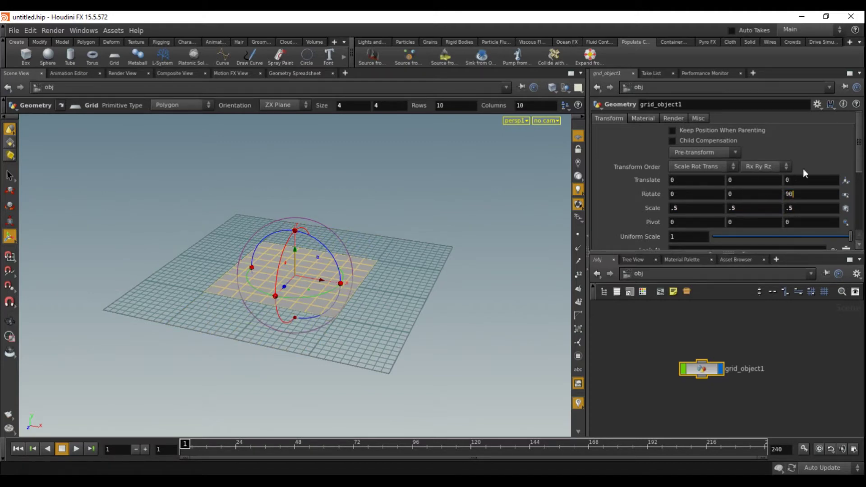
key("Return")
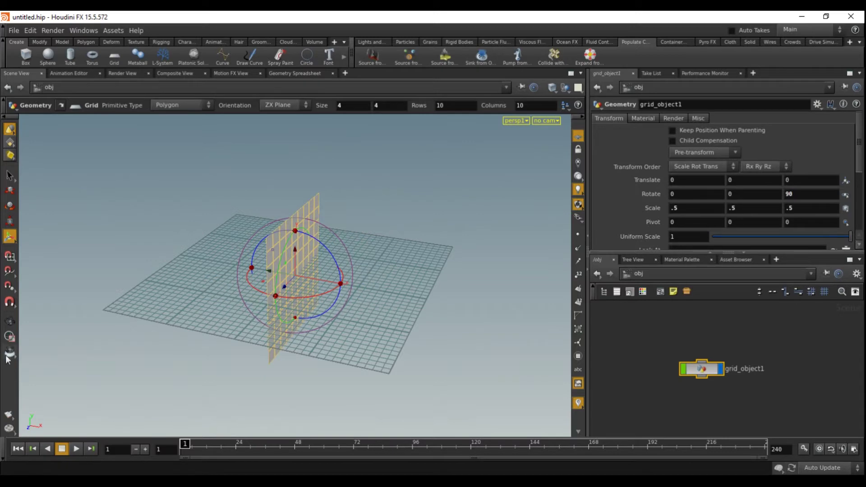
left_click(9, 321)
left_click_drag(390, 193, 416, 171)
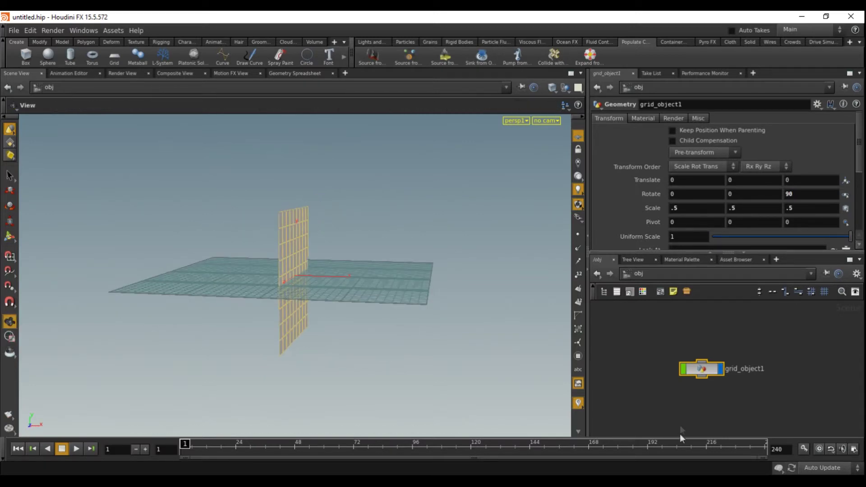
Reposition the grid object's node in the network and rename it as Emitter.
left_click_drag(711, 371, 676, 350)
double_click(711, 346)
type("Emitter")
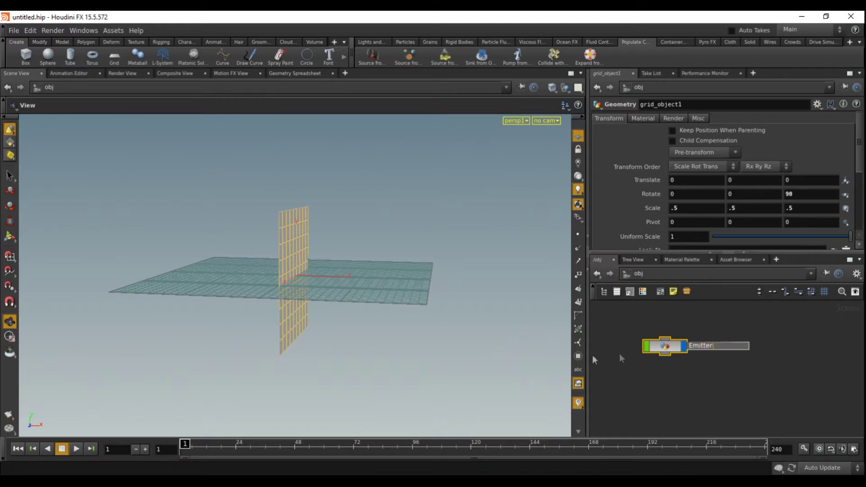
left_click(676, 372)
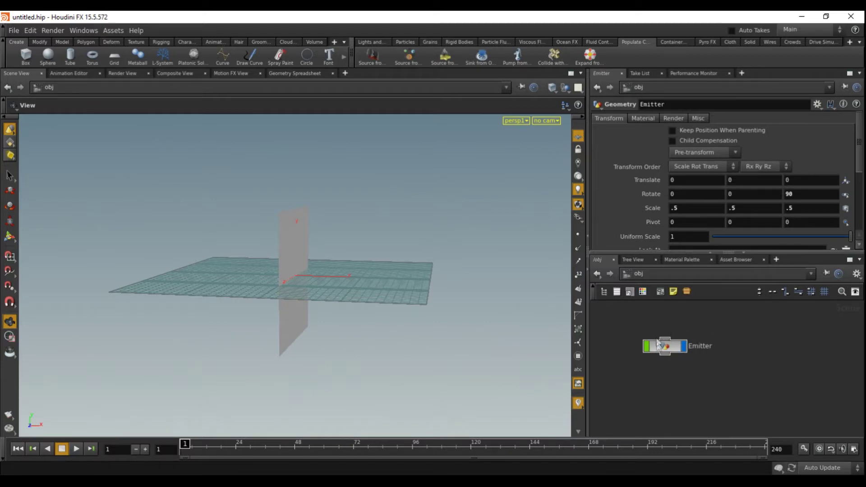
Turn the Emitter object into a particle fluid source with Emit Particle Fluid, without emitting into an existing fluid object.
left_click_drag(697, 386, 601, 321)
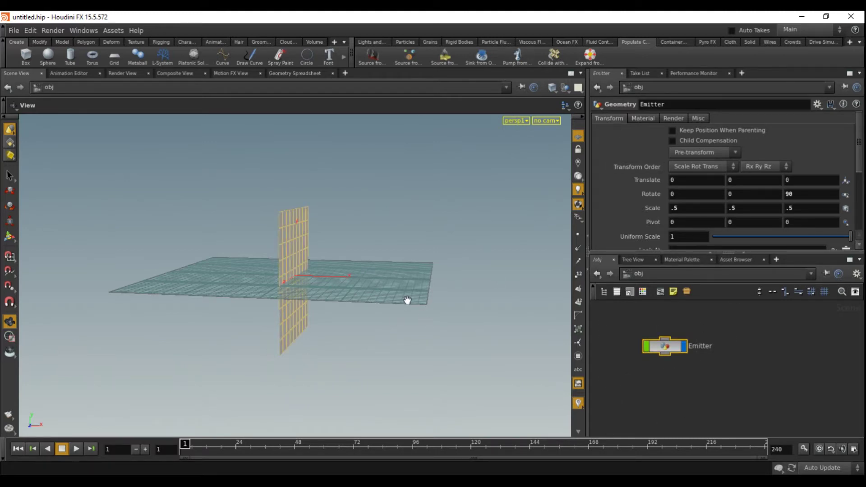
left_click(490, 42)
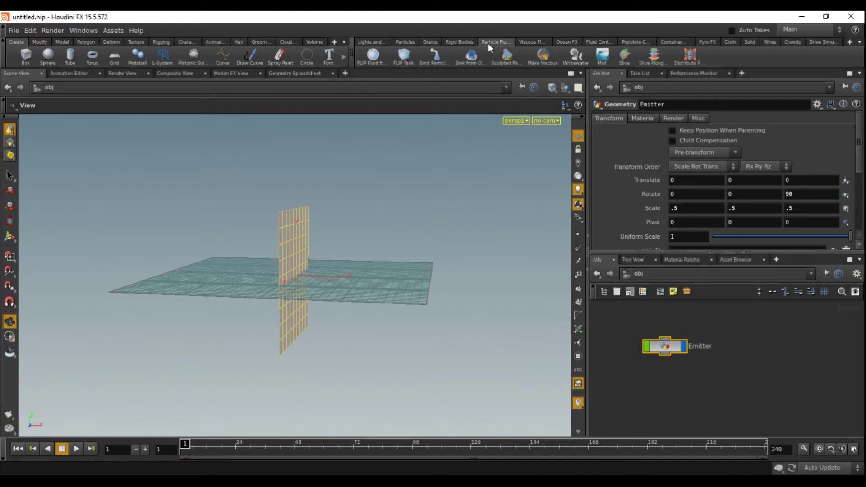
left_click(433, 59)
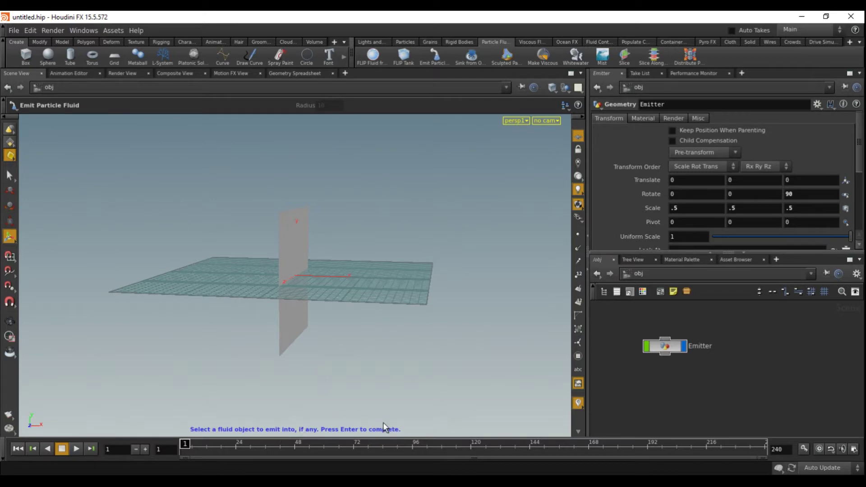
left_click_drag(712, 324, 629, 370)
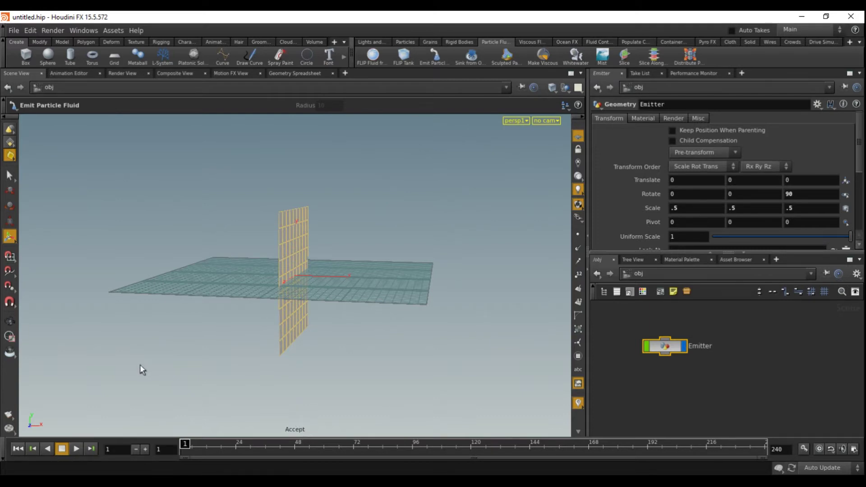
key("Return")
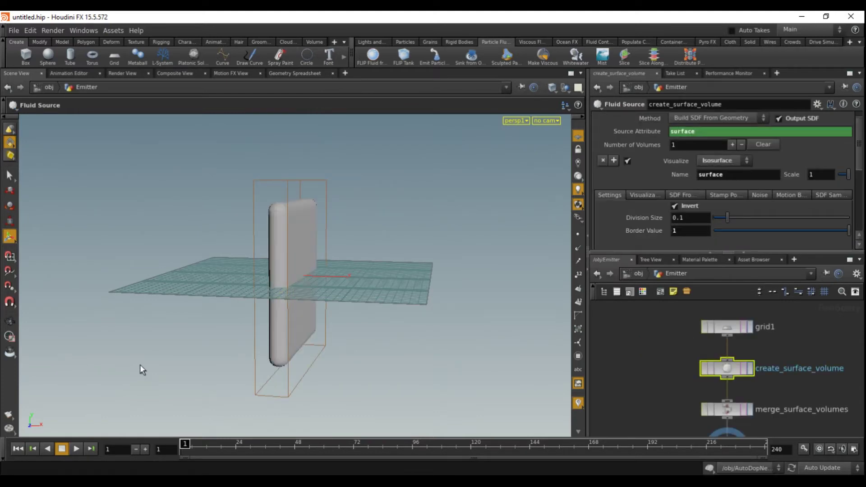
Inside the Emitter network, move grid1 farther above create_surface_volume to make room for another node between them.
left_click(638, 273)
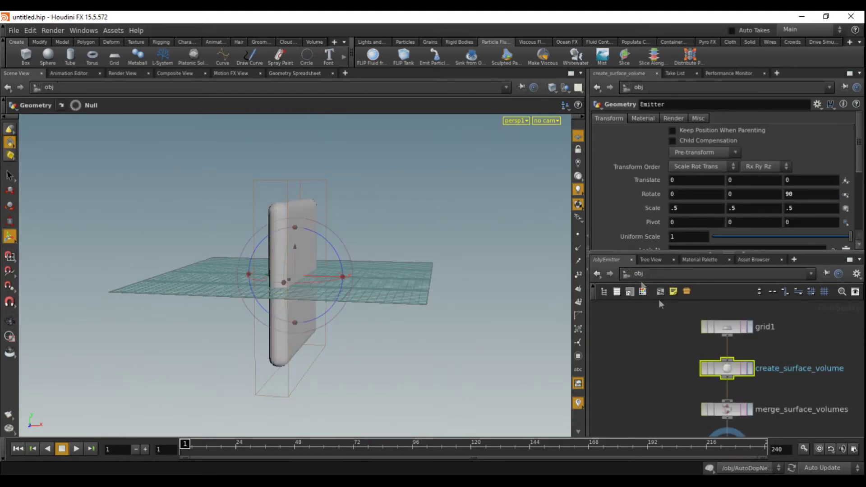
middle_click_drag(704, 329, 794, 391)
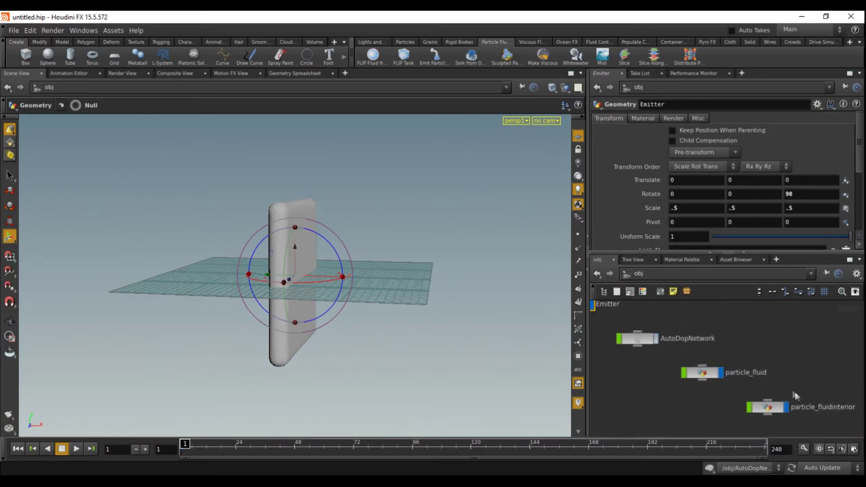
middle_click_drag(622, 377, 671, 401)
double_click(629, 335)
mouse_move(671, 387)
middle_mouse_down()
mouse_move(645, 344)
mouse_move(660, 384)
middle_mouse_up()
left_click(716, 325)
left_click_drag(716, 324, 711, 307)
middle_click_drag(674, 332, 669, 367)
left_click_drag(704, 344, 702, 325)
left_click(658, 357)
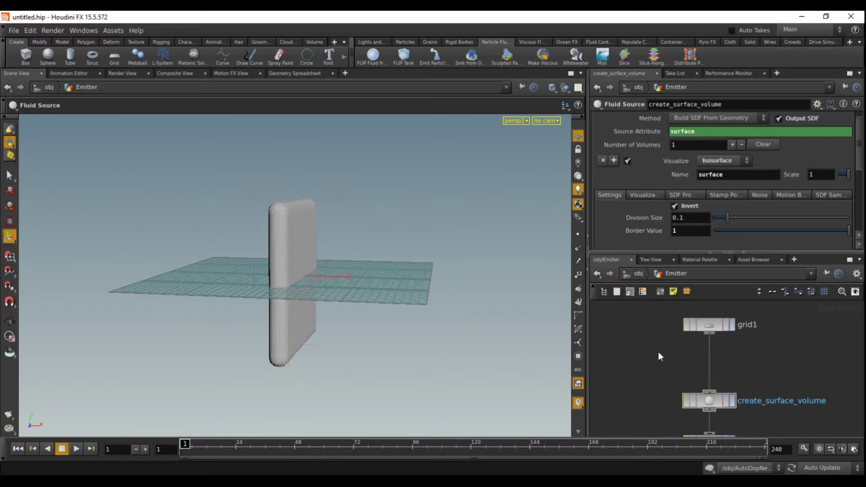
Insert an Attribute Wrangle node between grid1 and create_surface_volume and align it with them.
key("Tab")
type("attribute w")
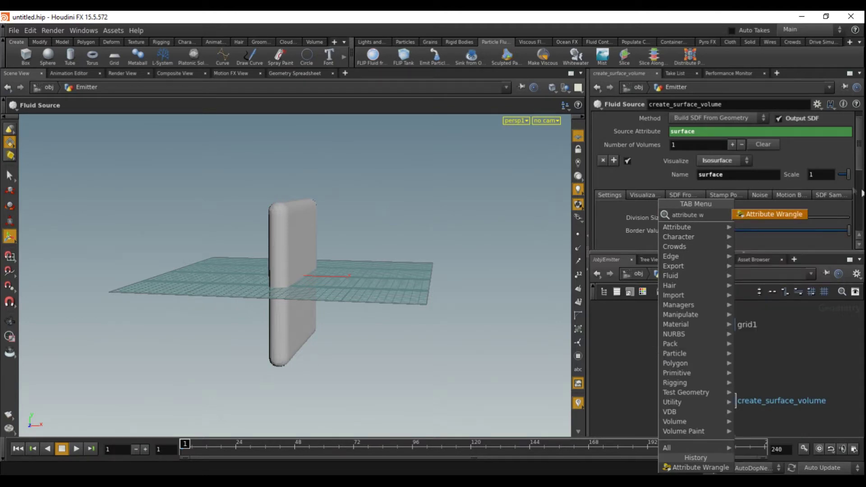
left_click(775, 213)
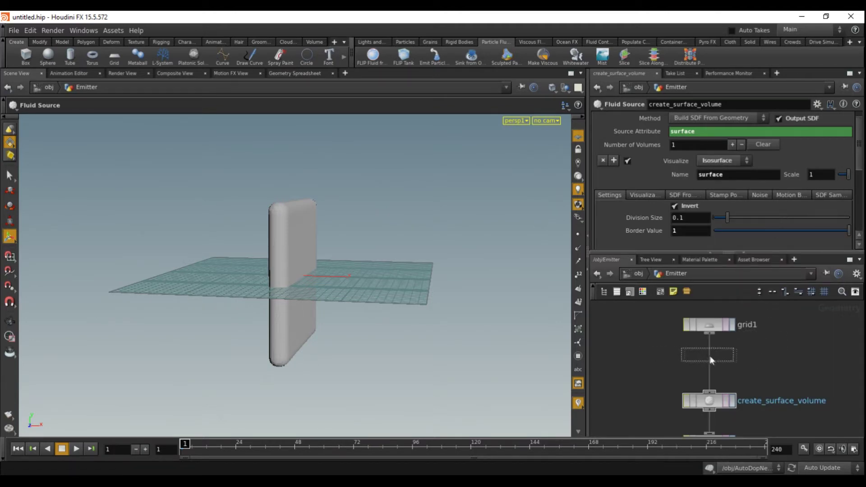
left_click(722, 363)
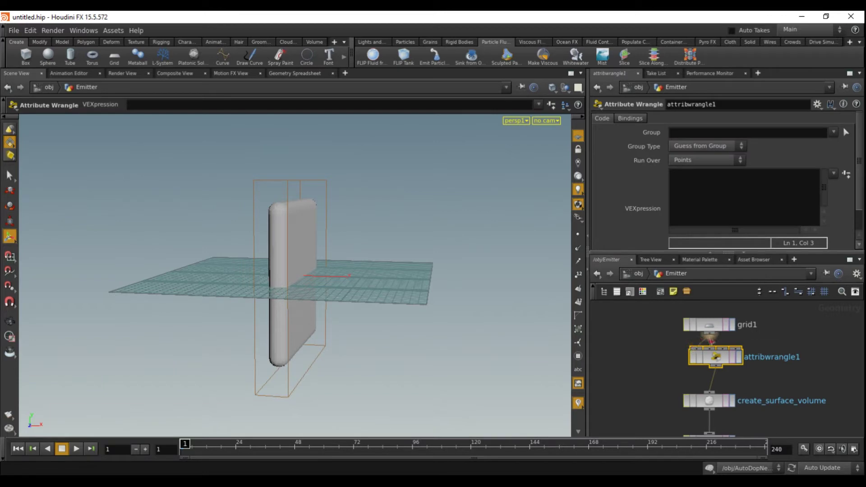
left_click_drag(716, 360, 710, 366)
Dismiss the updater pop-up and enter the wrangle's VEXpression v@v = {0, -1, 0}; to give the points an initial velocity.
left_click(714, 172)
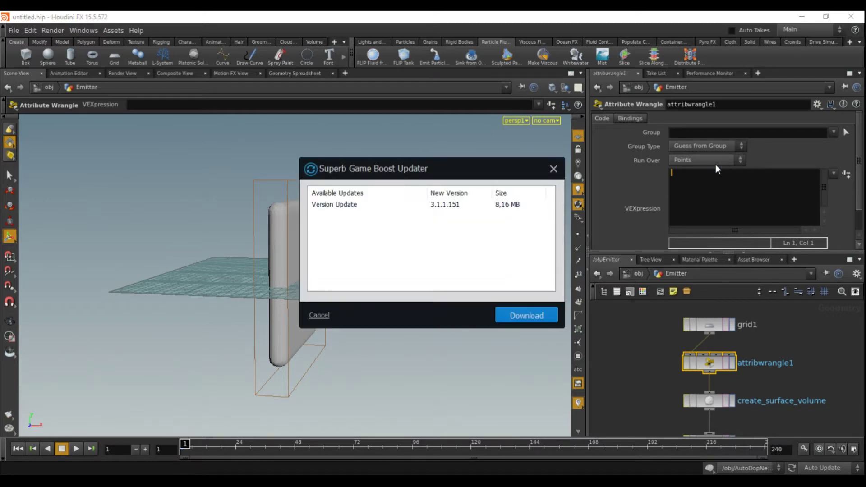
left_click(553, 169)
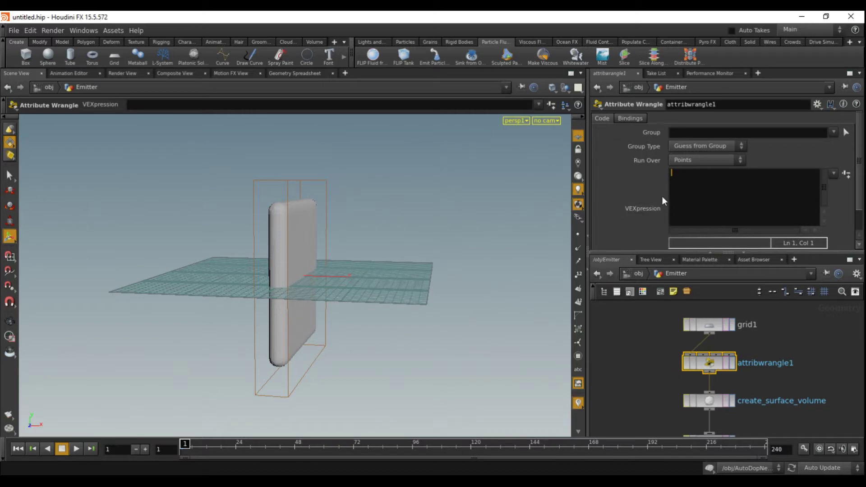
type("v")
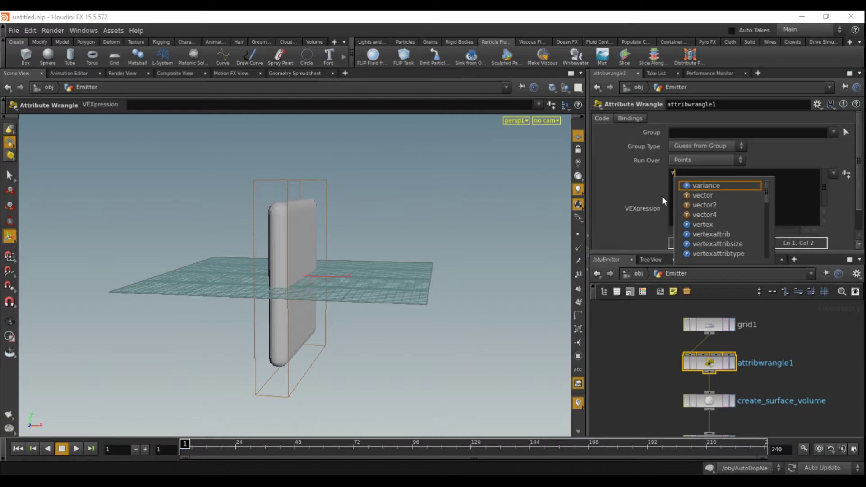
type("e")
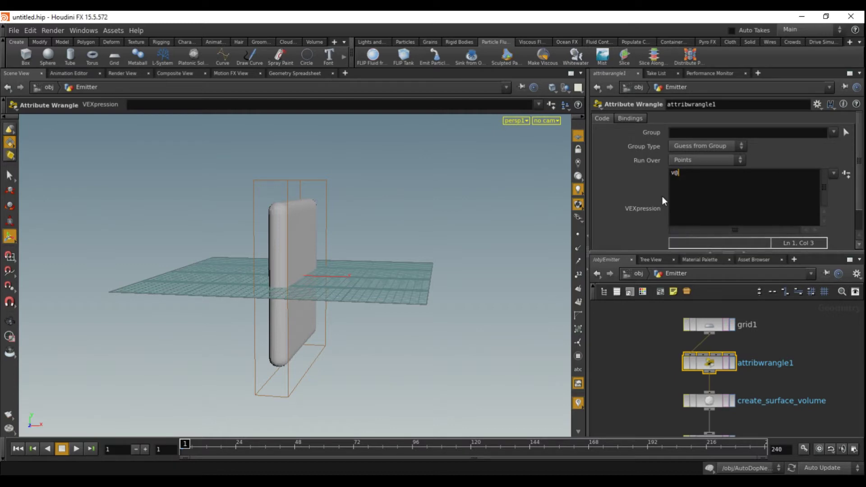
type("v")
type("= {0, ")
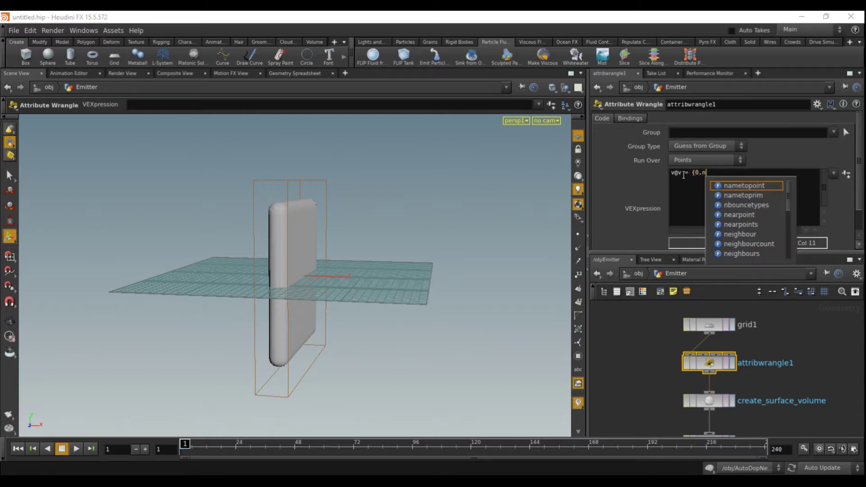
type("-1, 0};")
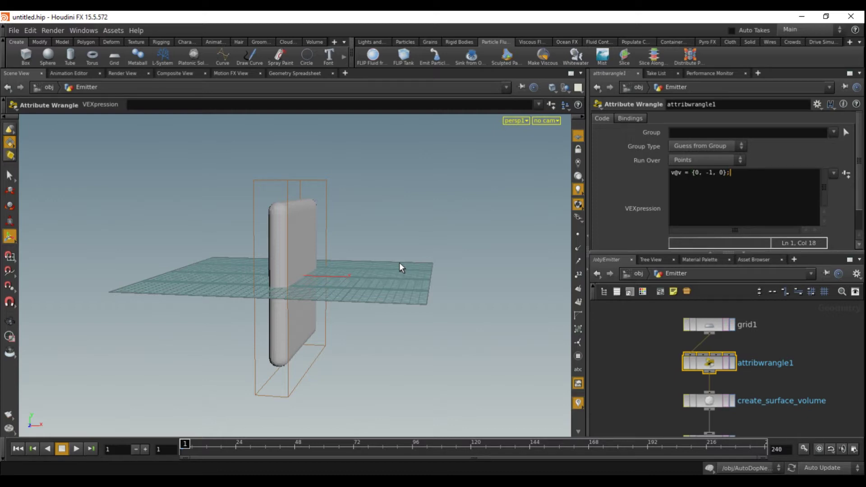
left_click(640, 338)
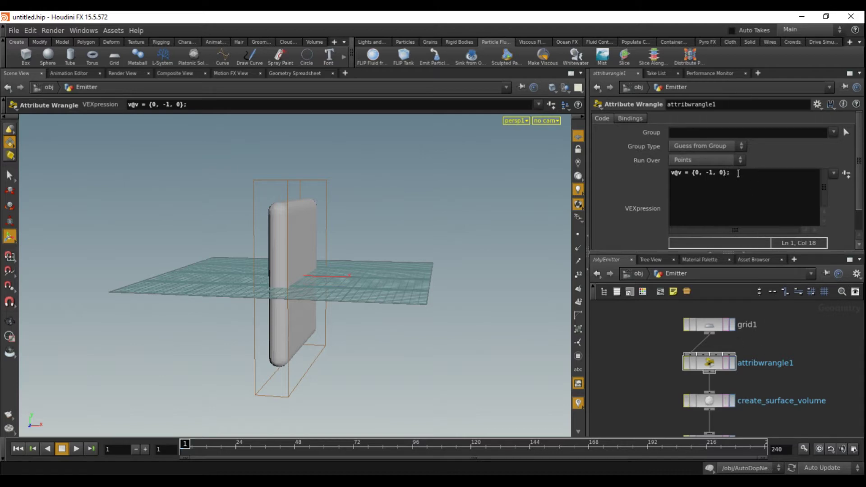
left_click_drag(738, 173, 671, 172)
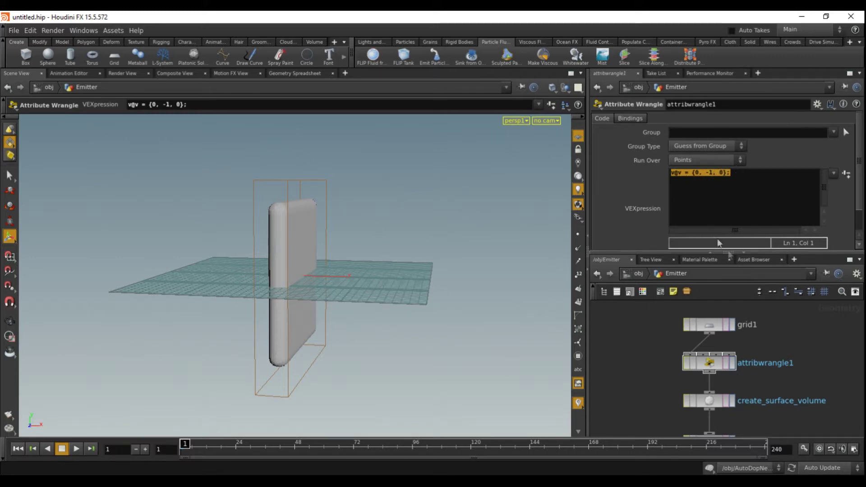
Inside AutoDopNetwork, enable Closed Boundaries on the flipfluidobject node.
left_click(639, 274)
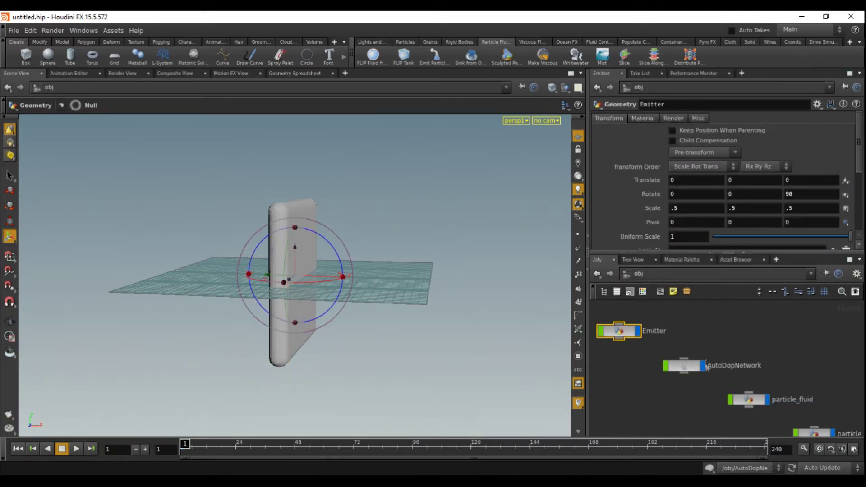
double_click(683, 364)
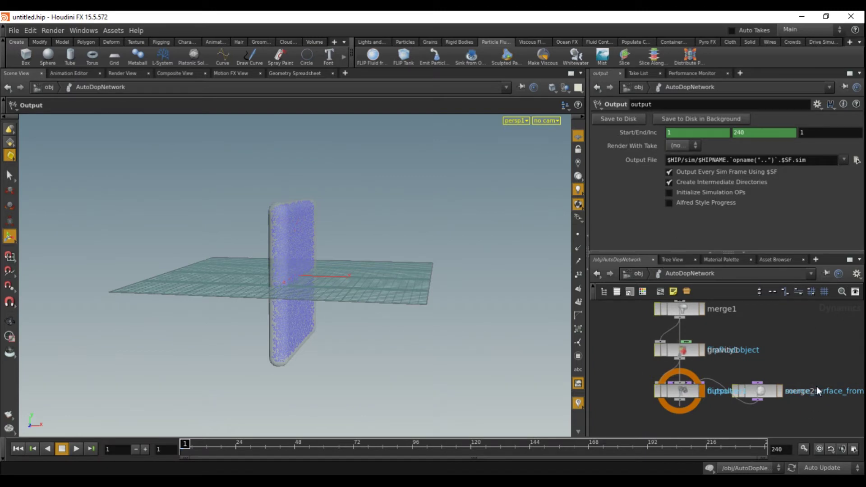
middle_click_drag(783, 381, 807, 413)
left_click(648, 317)
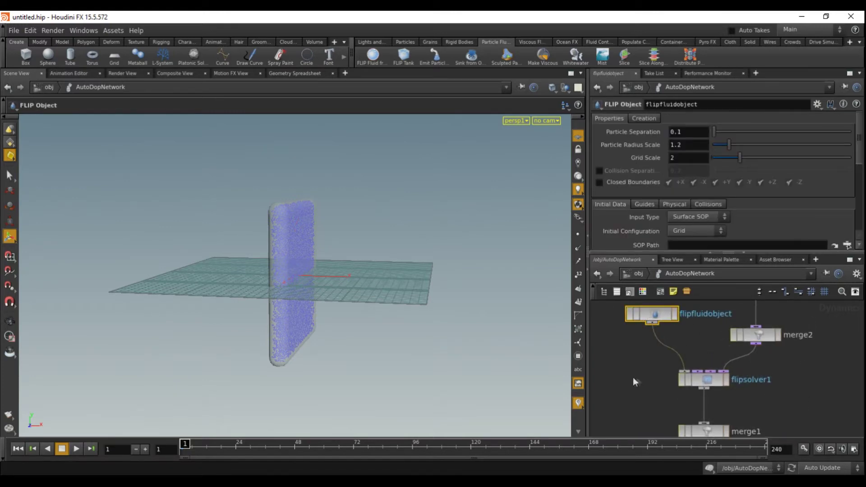
middle_click_drag(623, 378, 642, 393)
left_click(599, 182)
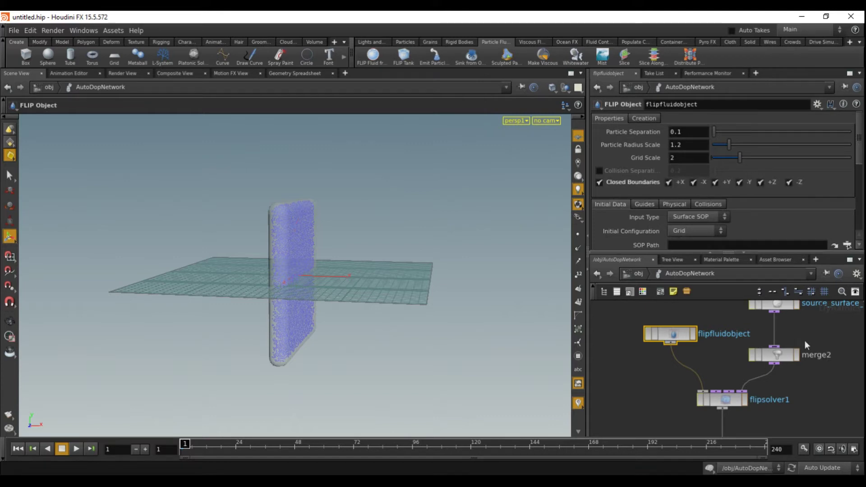
On the flipsolver1 node, set the Volume Limits Box Size to 10, 10, 10.
left_click(720, 401)
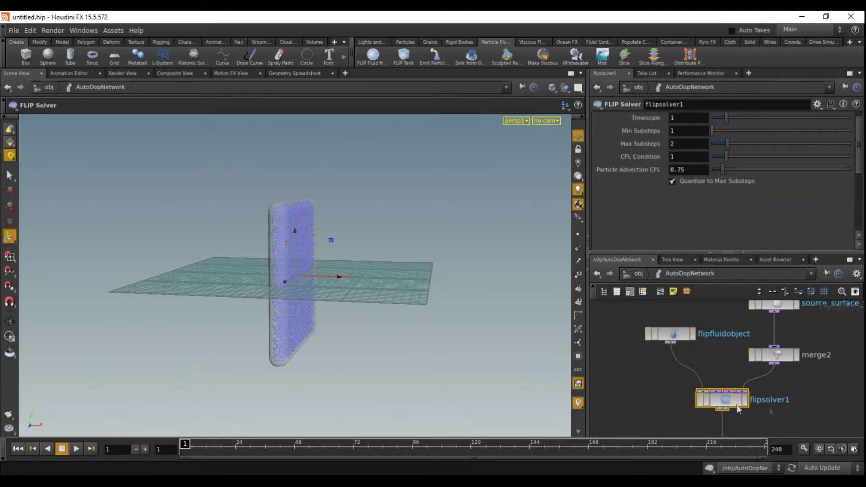
scroll(663, 199, "up", 1)
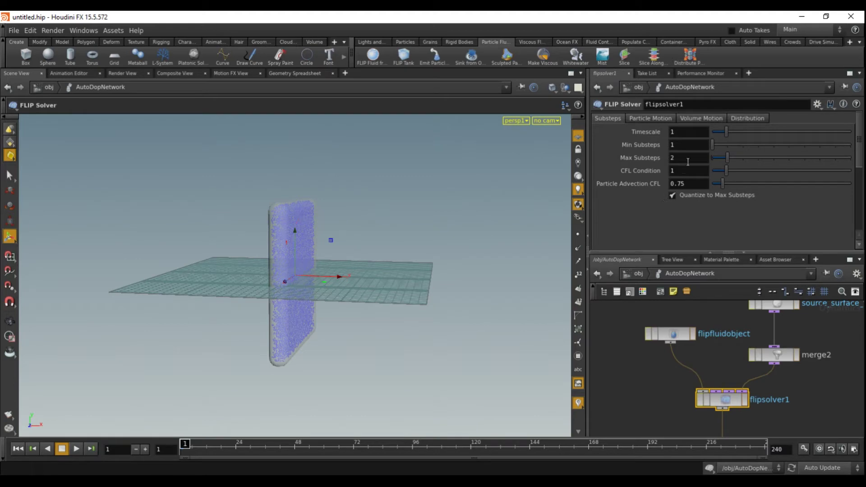
left_click(698, 118)
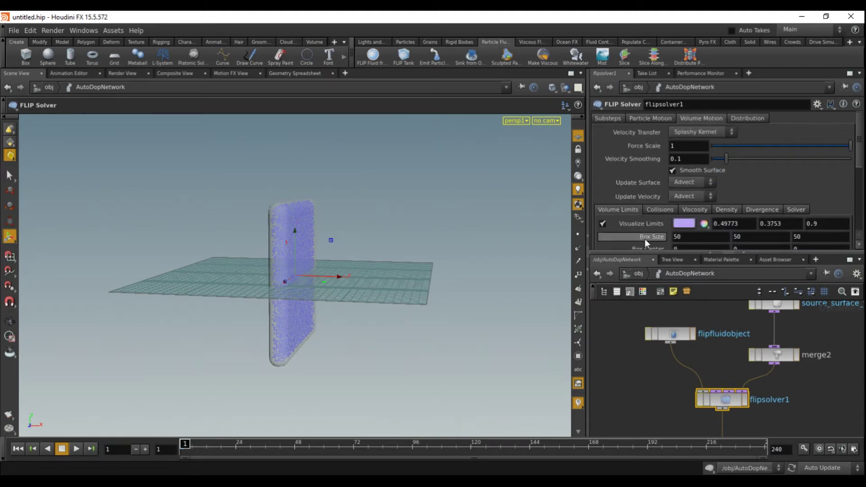
scroll(645, 239, "down", 1)
left_click(654, 223)
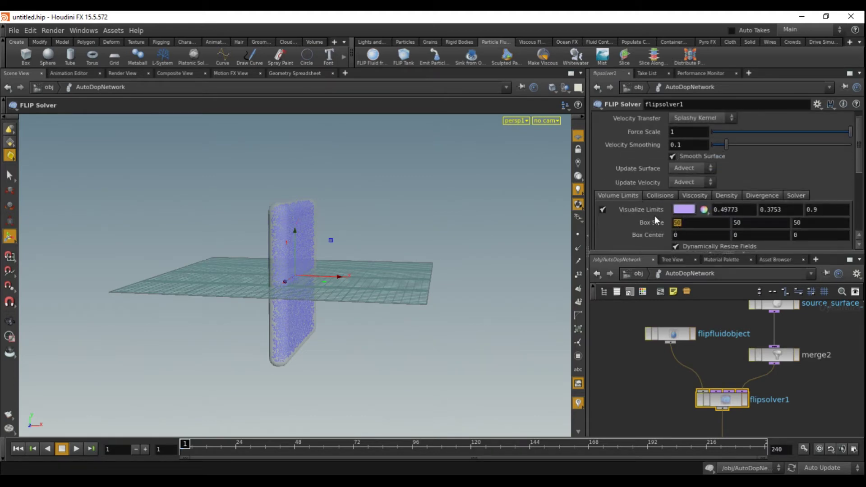
type("10")
key("Tab")
type("10")
key("Tab")
type("10")
left_click(798, 144)
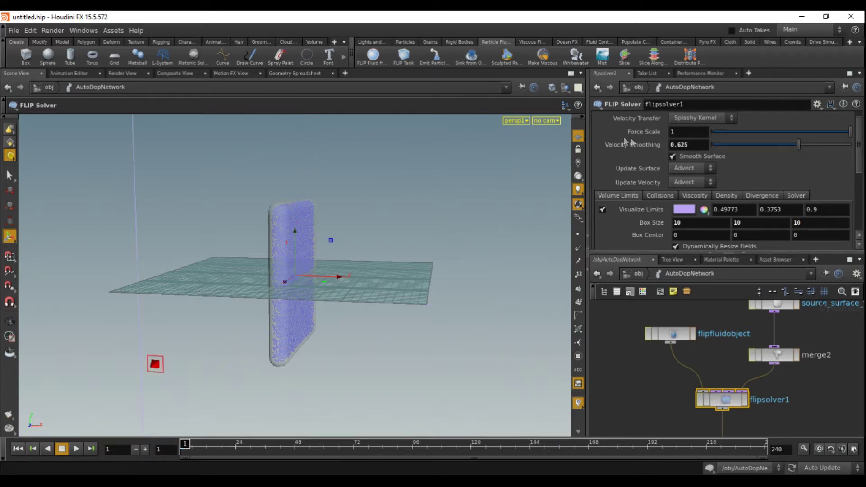
left_click(694, 145)
key("Return")
key("ctrl+z")
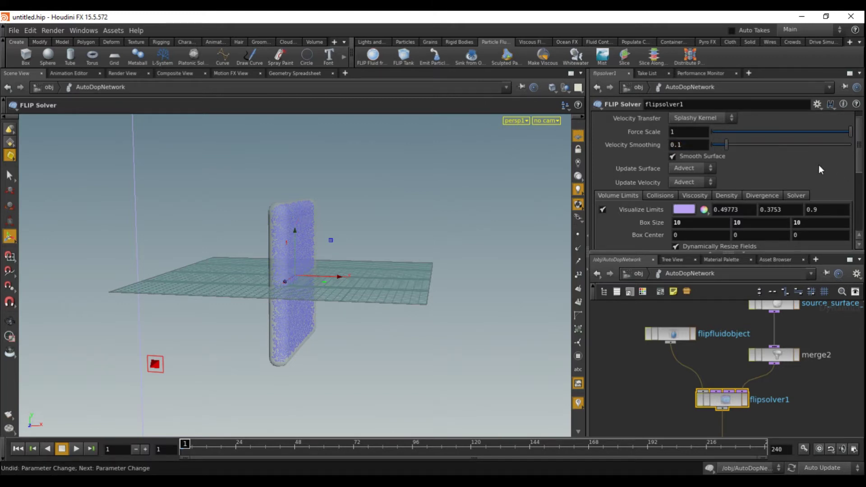
Set Scale Velocity to 9 on the source_surface_from_Emitter node.
left_click(10, 321)
left_click_drag(338, 333, 361, 329)
scroll(368, 312, "down", 5)
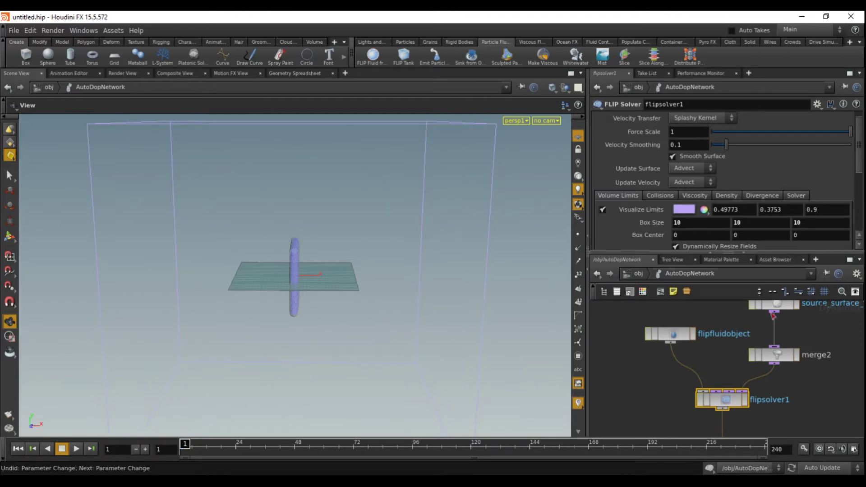
left_click_drag(379, 270, 497, 276)
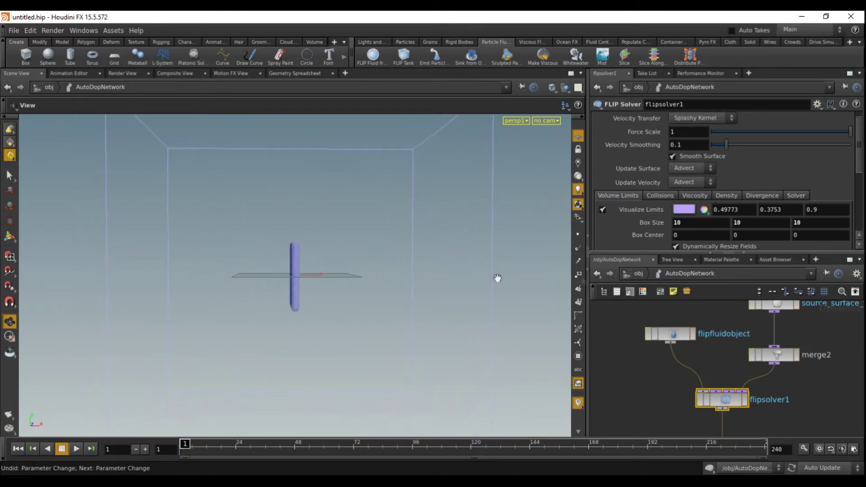
left_click(787, 307)
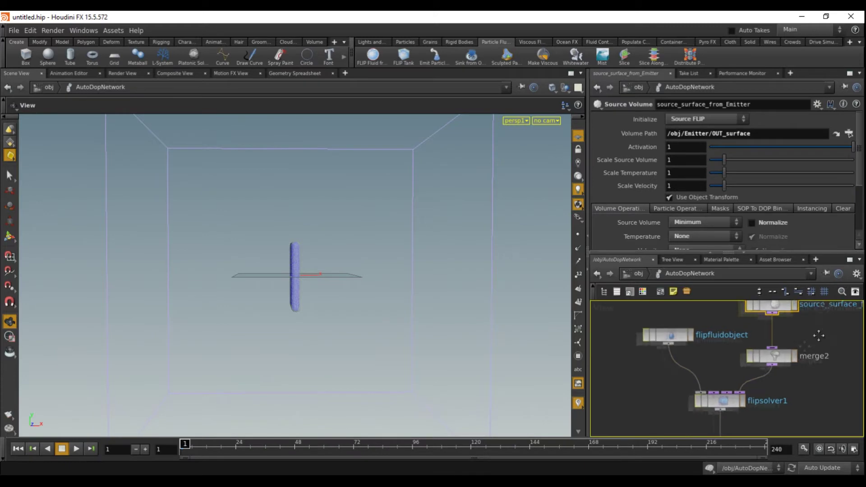
middle_click_drag(830, 332, 767, 357)
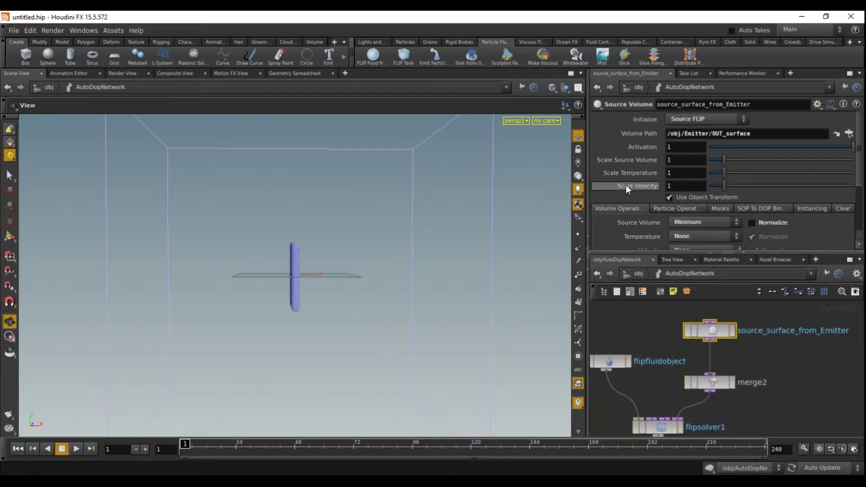
double_click(672, 187)
type("9")
left_click(631, 322)
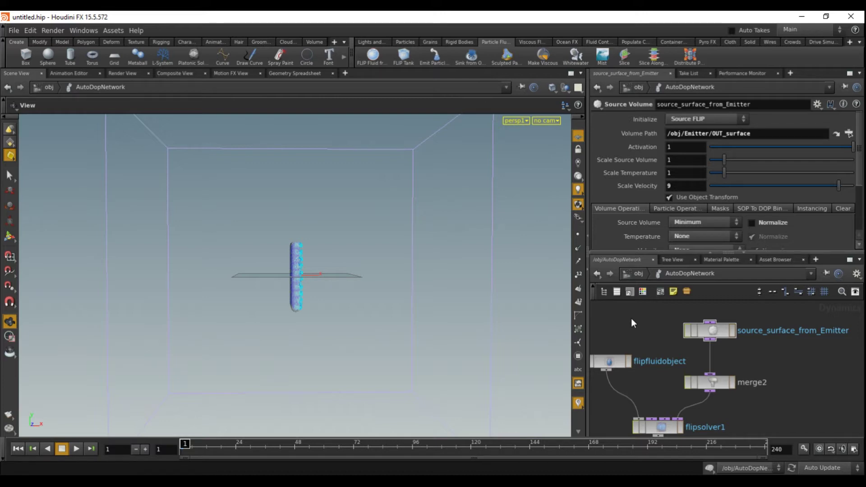
At object level, move the Emitter against the container's -X wall, to about -4.78 in X and 2.40 in Y.
left_click(638, 273)
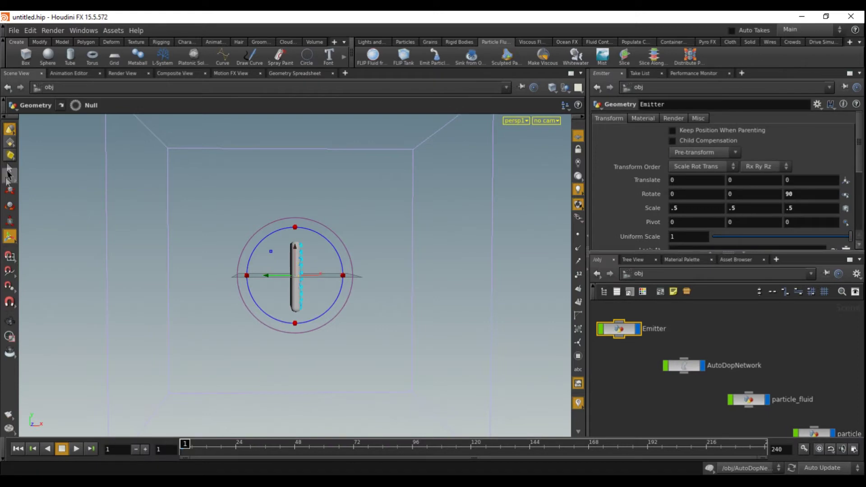
left_click(10, 191)
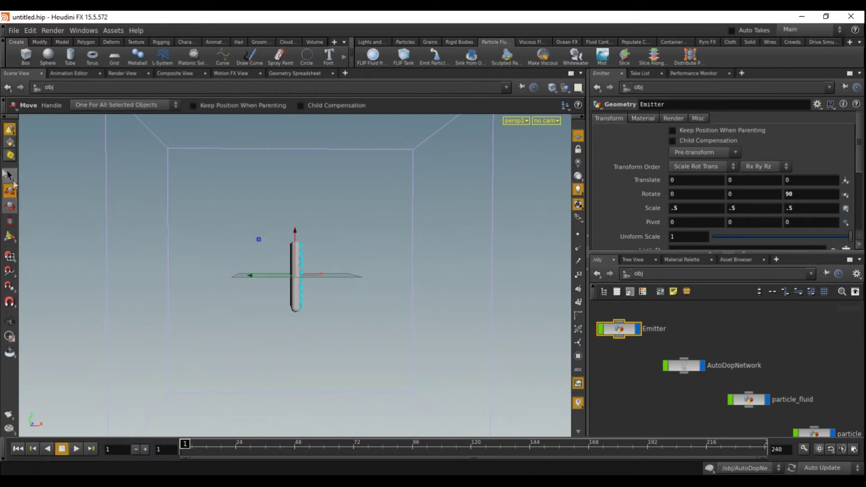
left_click_drag(258, 237, 123, 166)
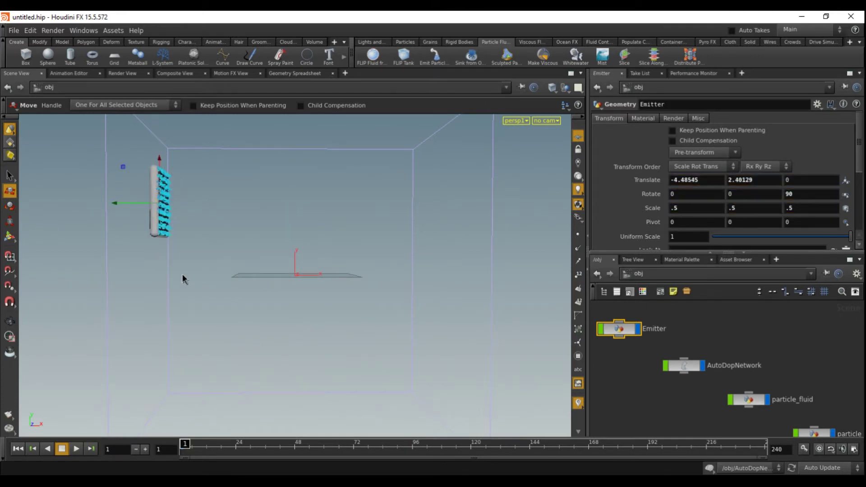
left_click(10, 321)
left_click_drag(50, 328, 147, 268)
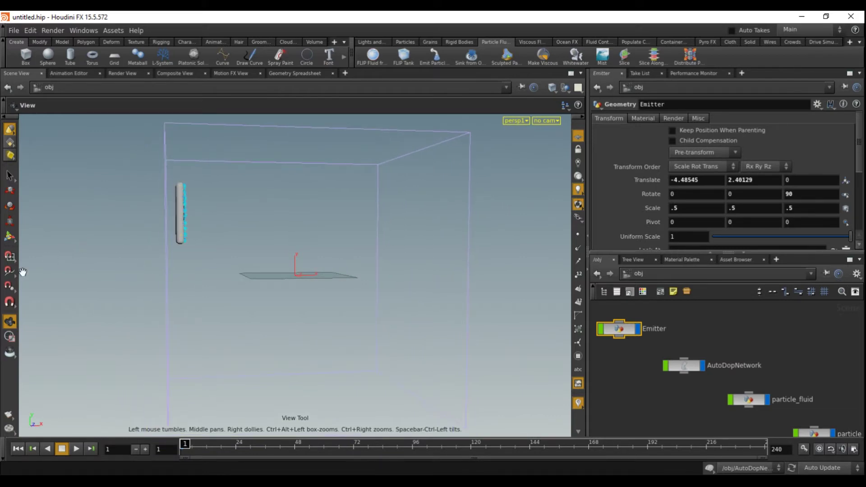
left_click(9, 190)
left_click_drag(135, 214, 126, 212)
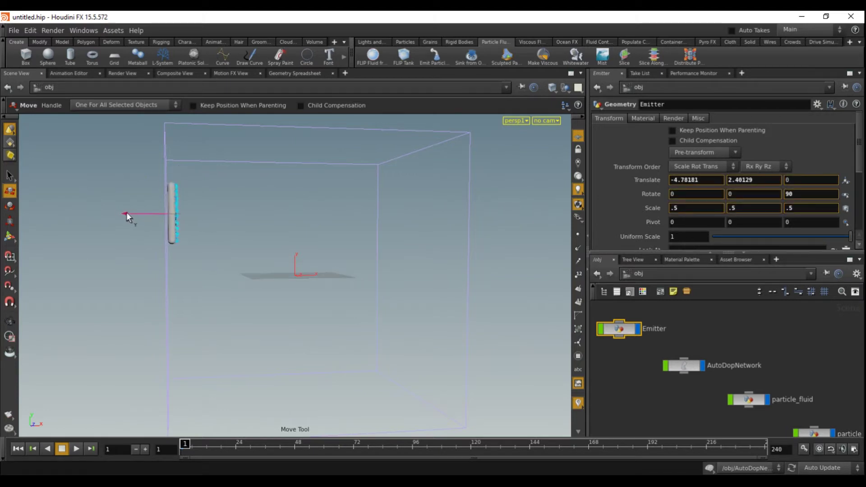
Play the first frames of the simulation to check the fluid emission, stop it and return to frame 1.
left_click(9, 321)
mouse_move(255, 307)
left_mouse_down()
mouse_move(239, 308)
mouse_move(254, 308)
left_mouse_up()
scroll(254, 309, "down", 3)
mouse_move(385, 293)
left_mouse_down()
mouse_move(399, 288)
mouse_move(388, 298)
left_mouse_up()
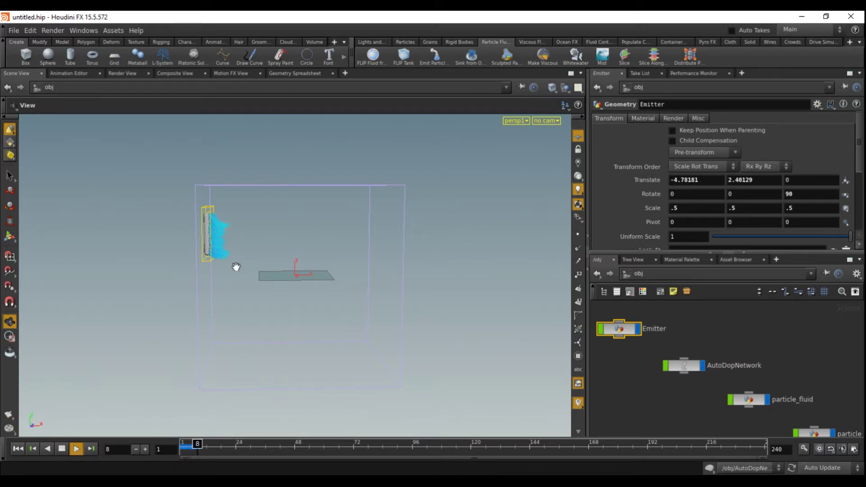
left_click(66, 451)
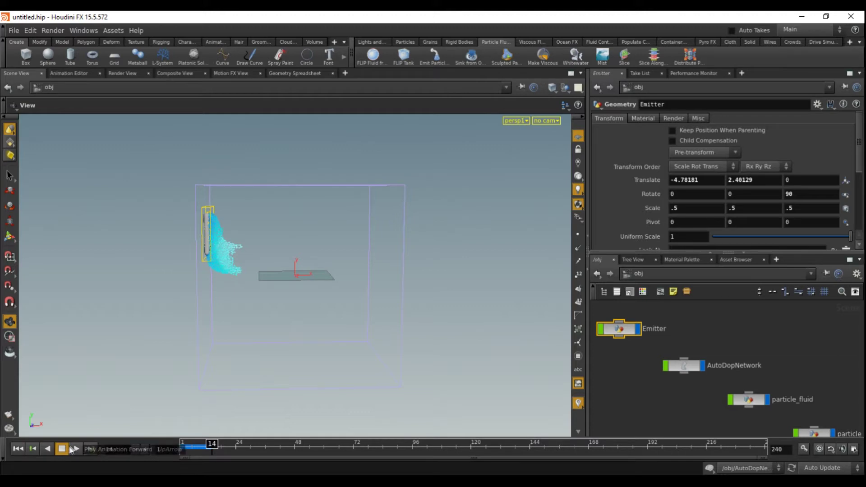
left_click(33, 448)
left_click(661, 405)
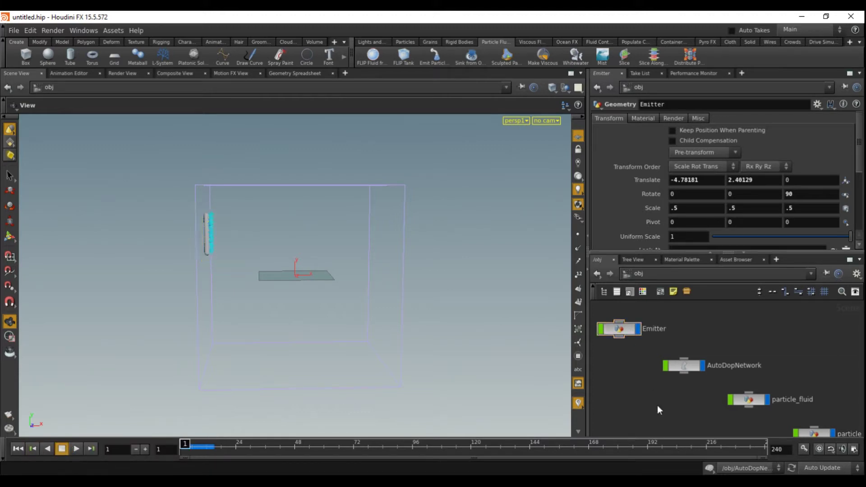
Create a sphere at the origin and set its Scale to 5, 5, 5.
left_click(47, 53)
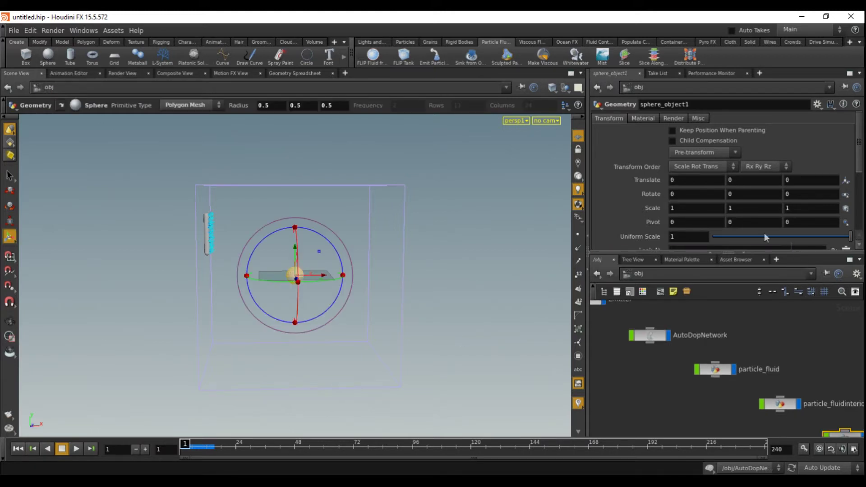
left_click(688, 207)
type("5")
left_click(737, 198)
left_click(741, 209)
type("5")
left_click(811, 208)
type("5")
key("Return")
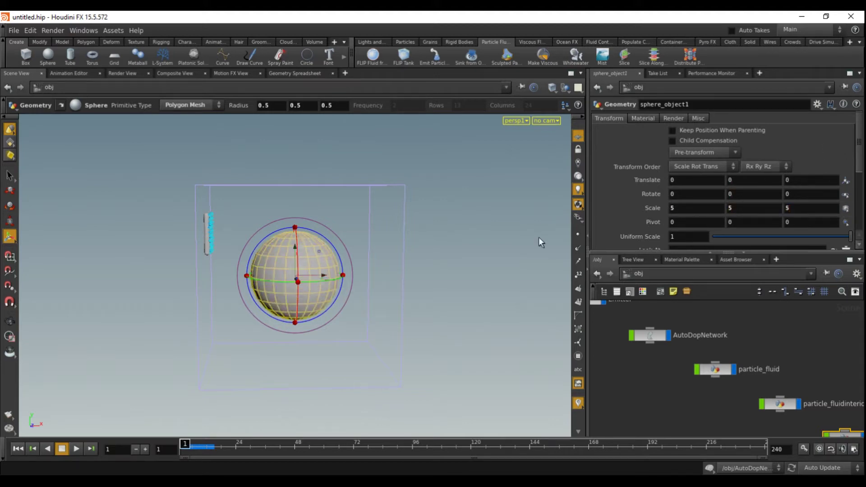
Lower the sphere onto the container floor and shift it in +X, to about 1.62 in X and -2.48 in Y.
left_click(9, 321)
left_click_drag(86, 310, 110, 189)
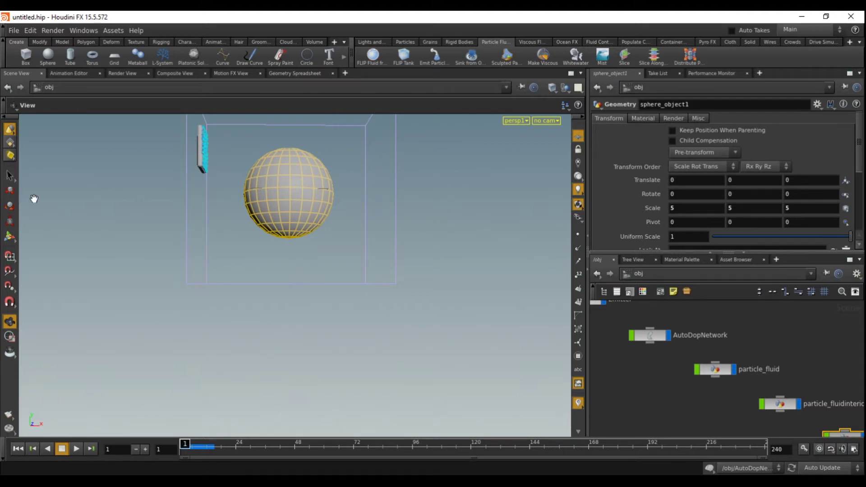
left_click(10, 191)
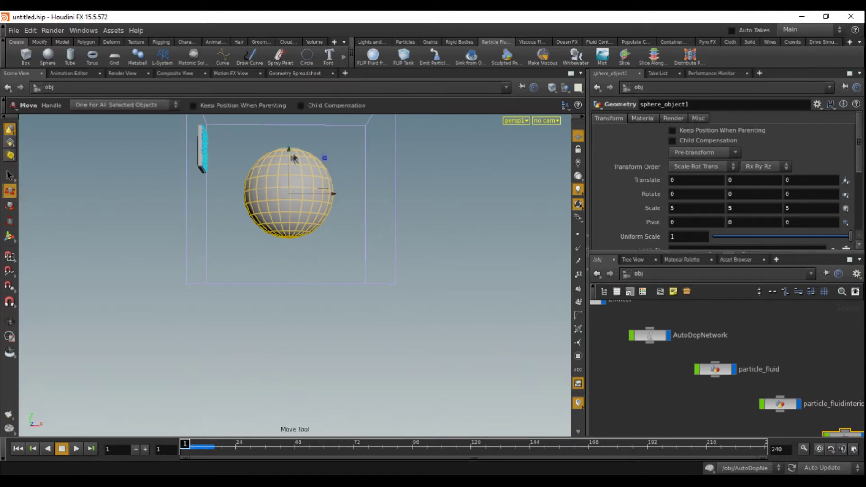
left_click_drag(325, 159, 354, 208)
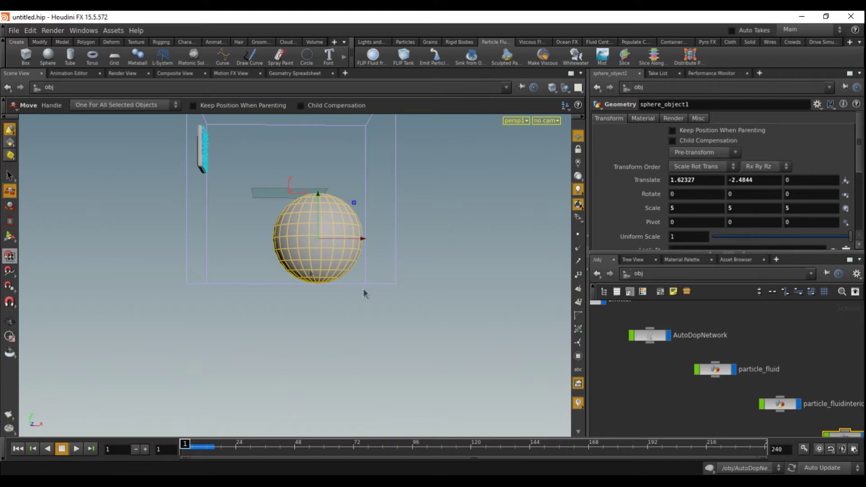
Shift the sphere along Z to about -1.36 and check its placement inside the container.
left_click(10, 321)
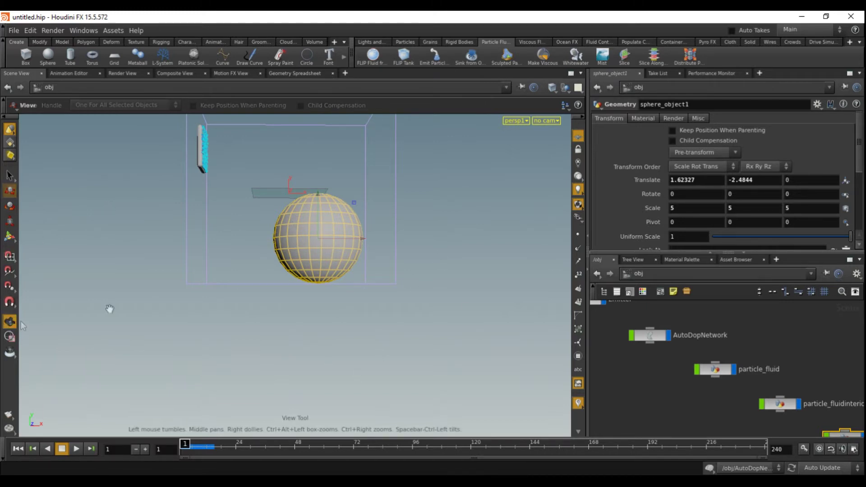
left_click_drag(425, 245, 280, 361)
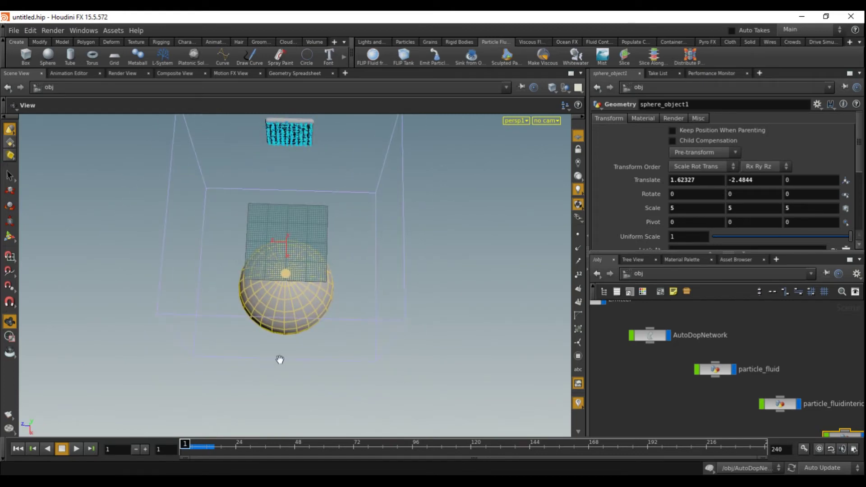
left_click(9, 191)
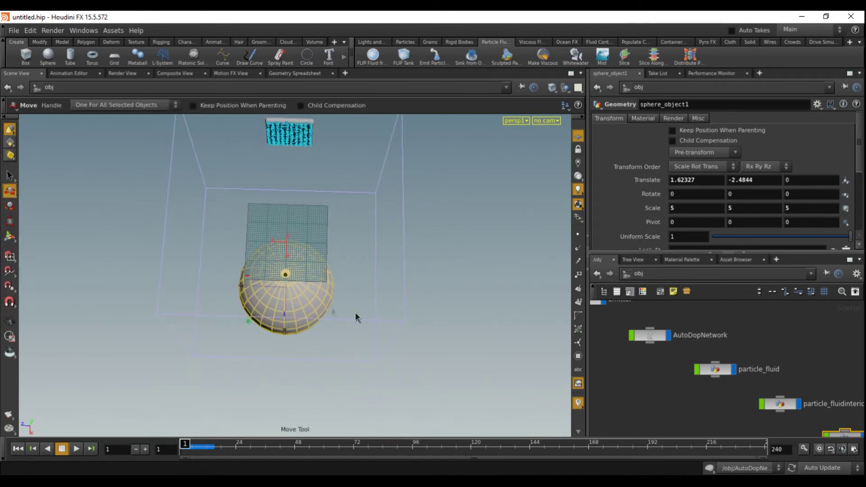
left_click_drag(240, 285, 268, 288)
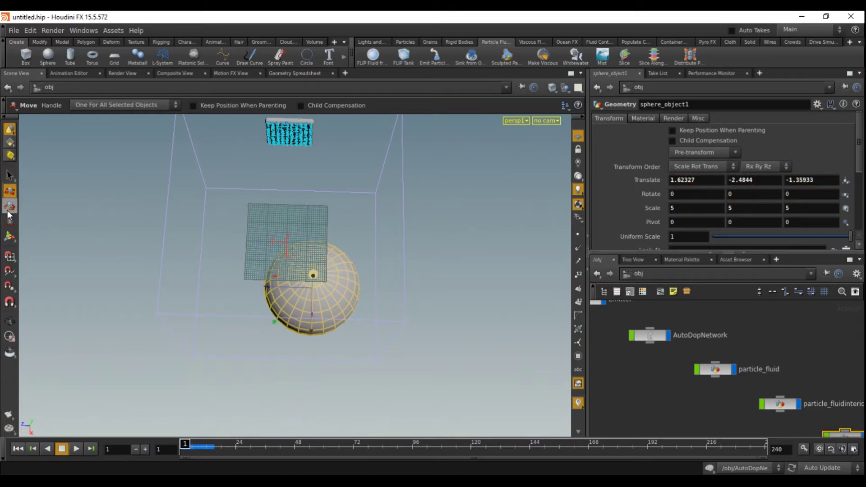
left_click(10, 335)
left_click(11, 324)
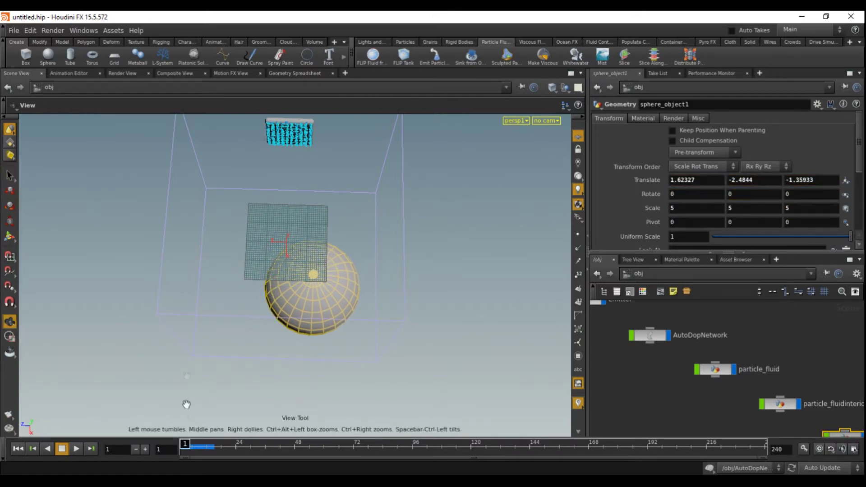
left_click_drag(122, 296, 262, 189)
left_click_drag(409, 210, 441, 250)
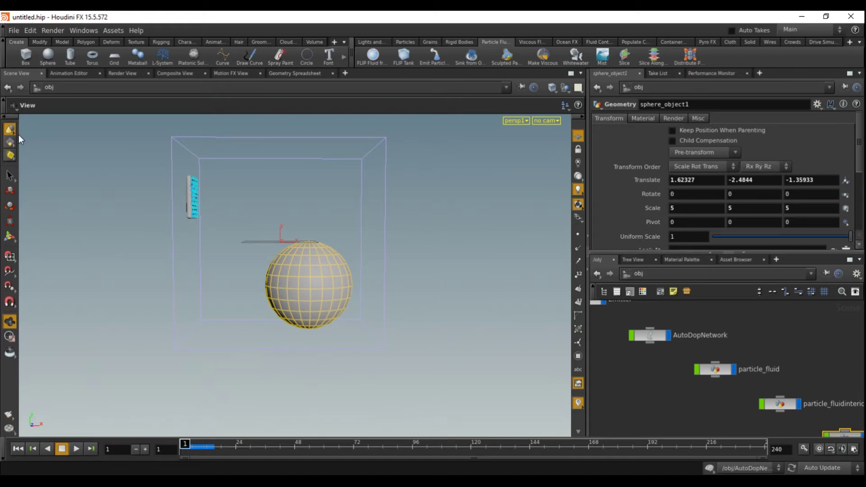
Rename the sphere_object1 node as Collision_Object.
middle_click_drag(789, 345, 737, 310)
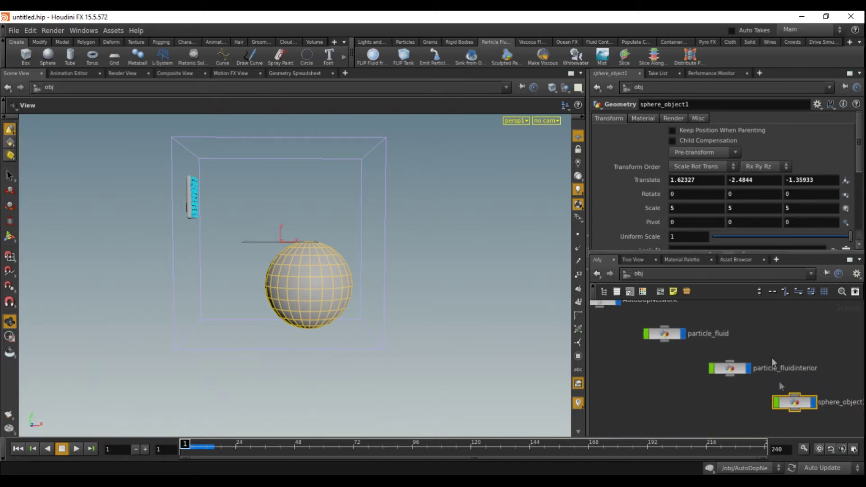
left_click(846, 359)
middle_click_drag(830, 349, 790, 325)
left_click(825, 377)
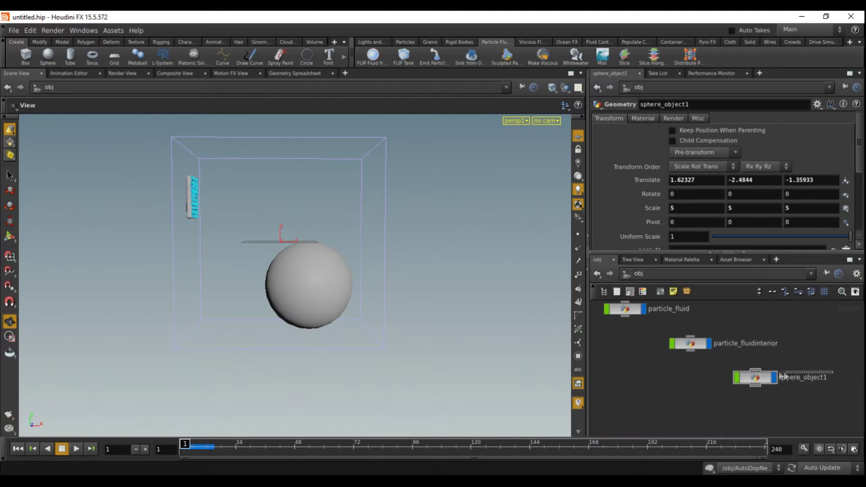
left_click_drag(831, 376, 720, 353)
type("Coll")
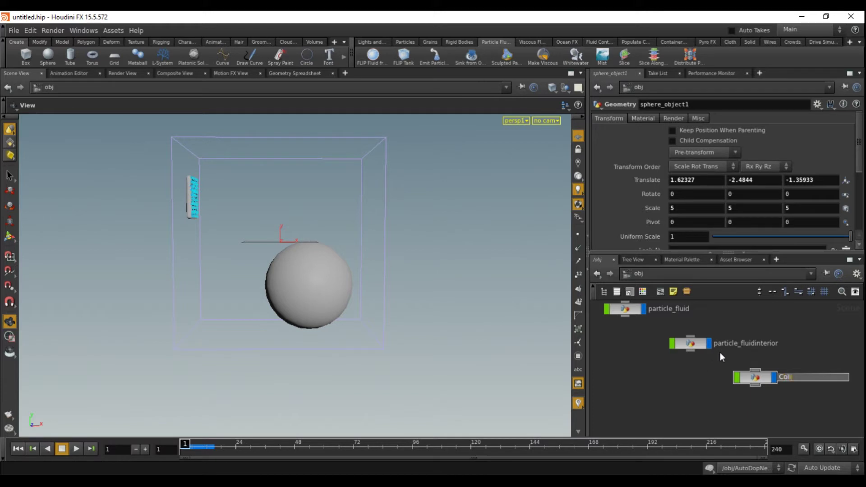
type("ision_Object")
key("Return")
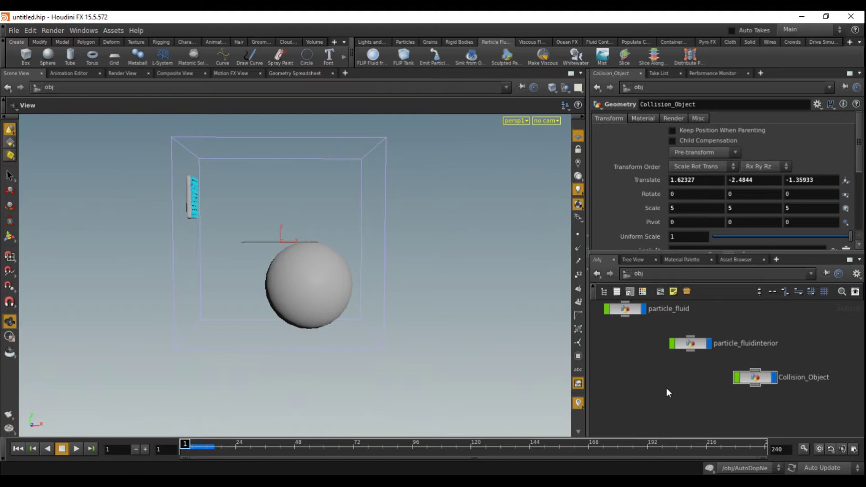
middle_click_drag(659, 382, 724, 433)
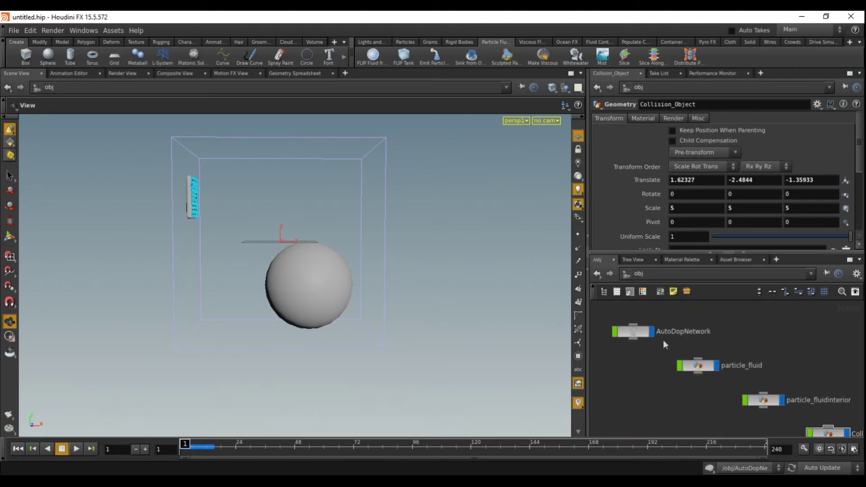
middle_click_drag(666, 418, 614, 375)
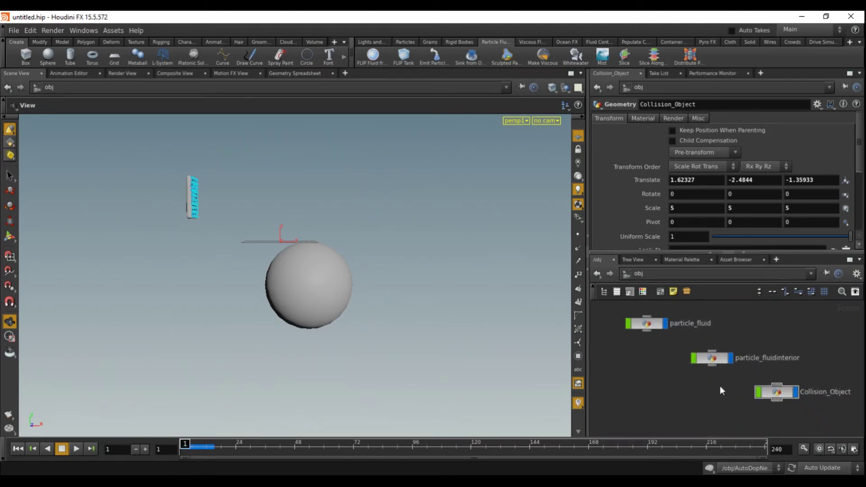
left_click(766, 391)
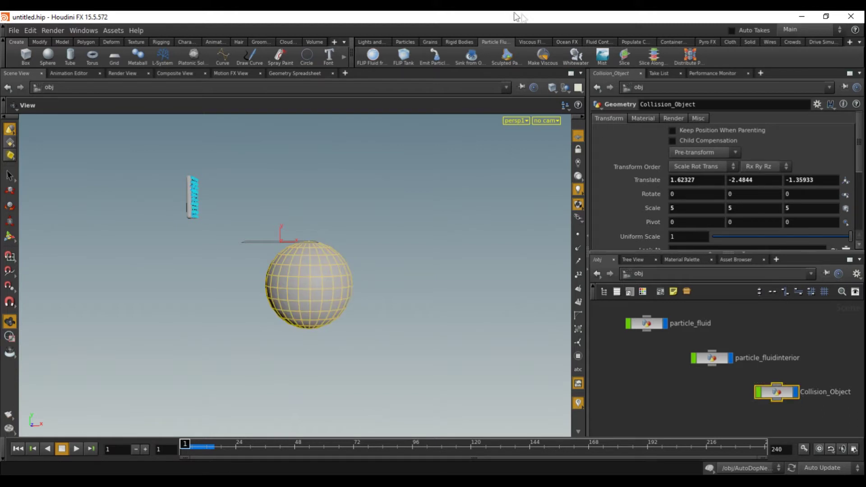
left_click(630, 42)
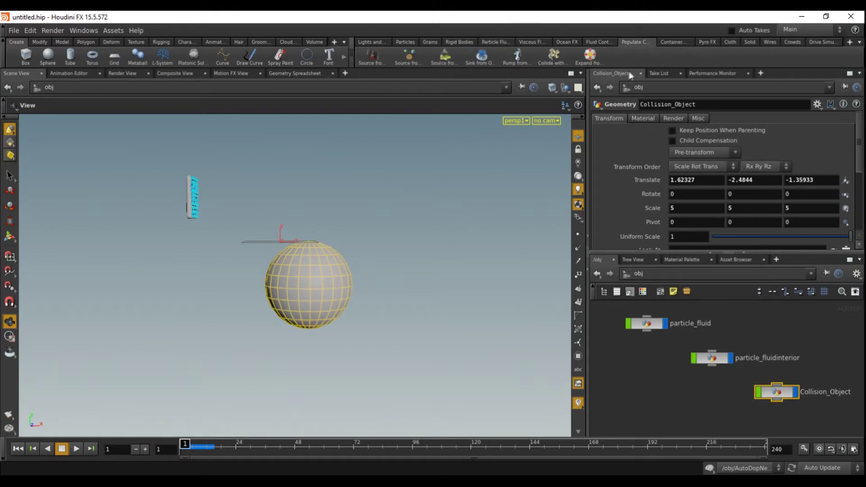
left_click(544, 58)
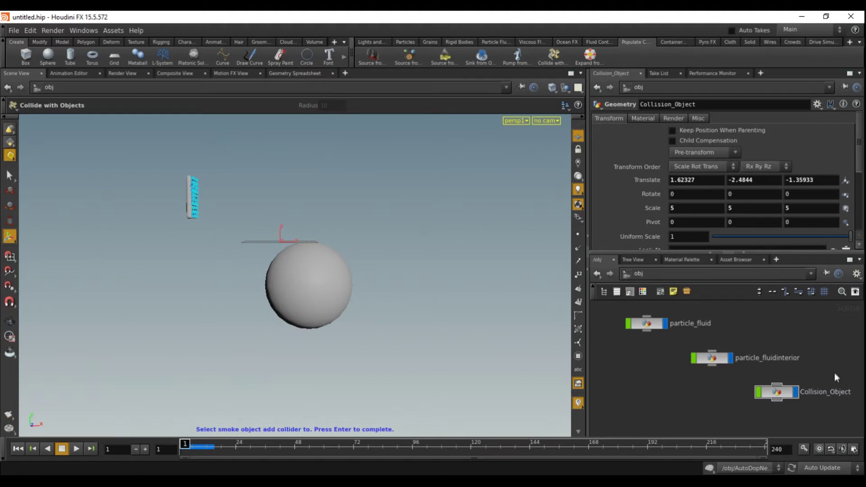
left_click_drag(834, 372, 746, 420)
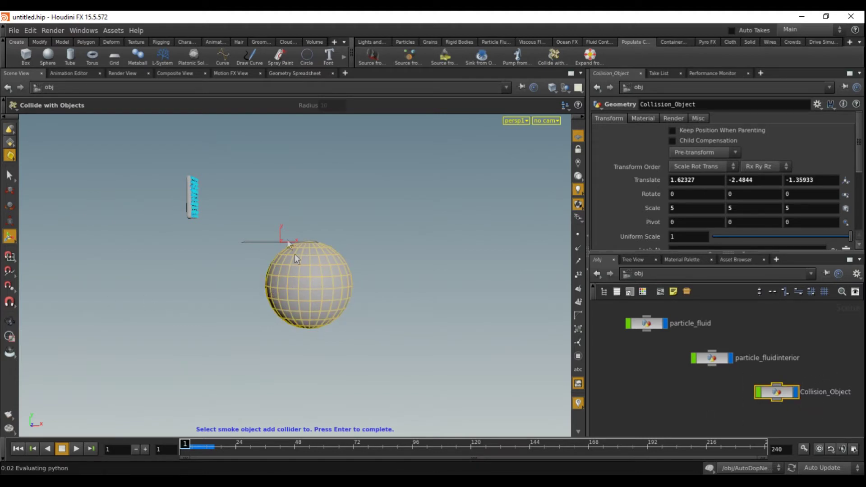
key("Return")
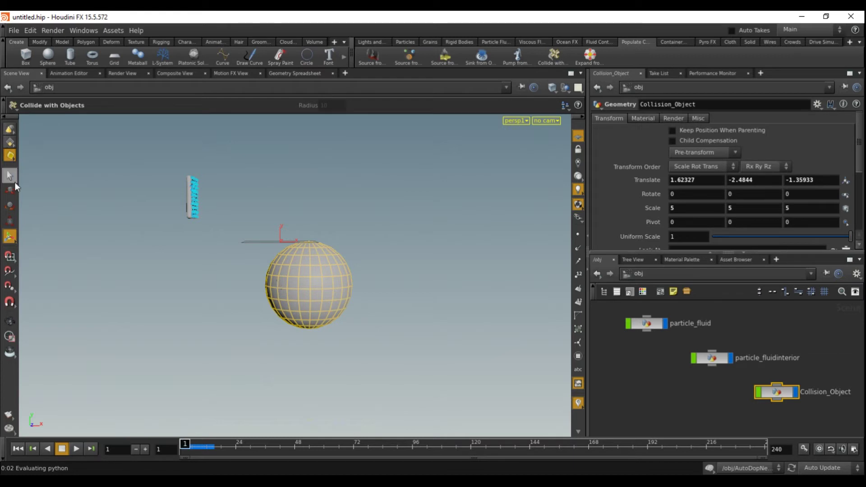
left_click(8, 176)
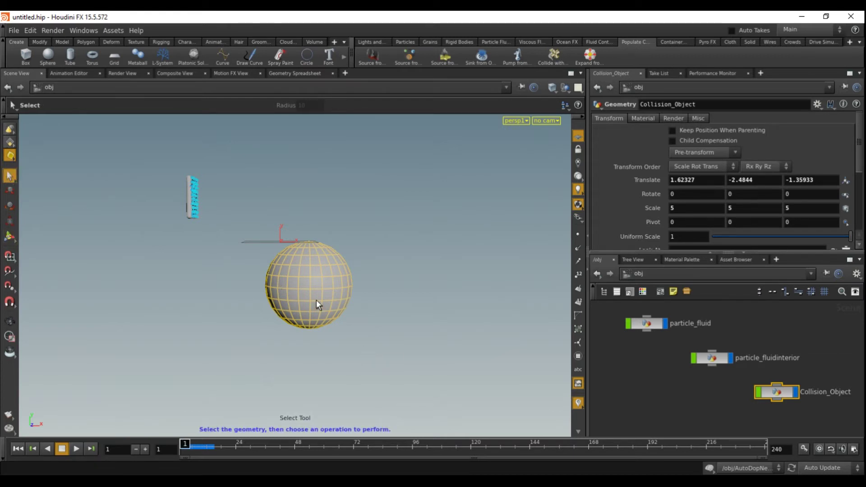
key("Return")
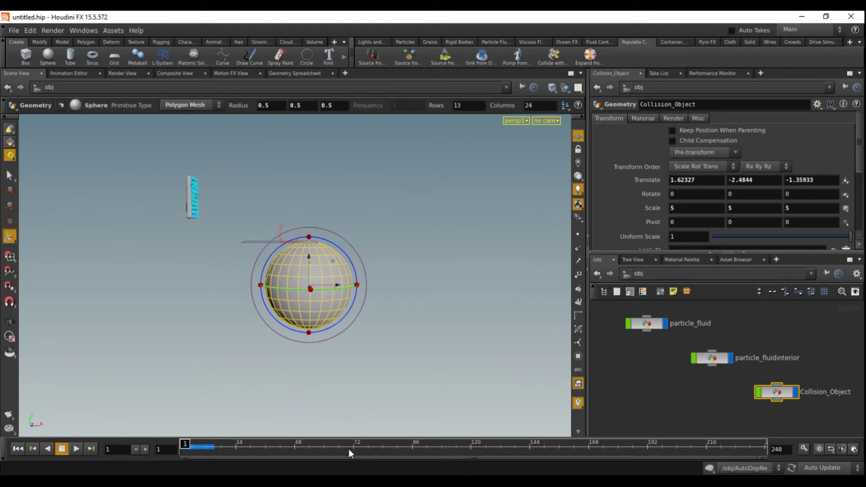
Run Collide with Objects with the sphere as the collider and the FLIP fluid as the object it affects.
left_click(554, 57)
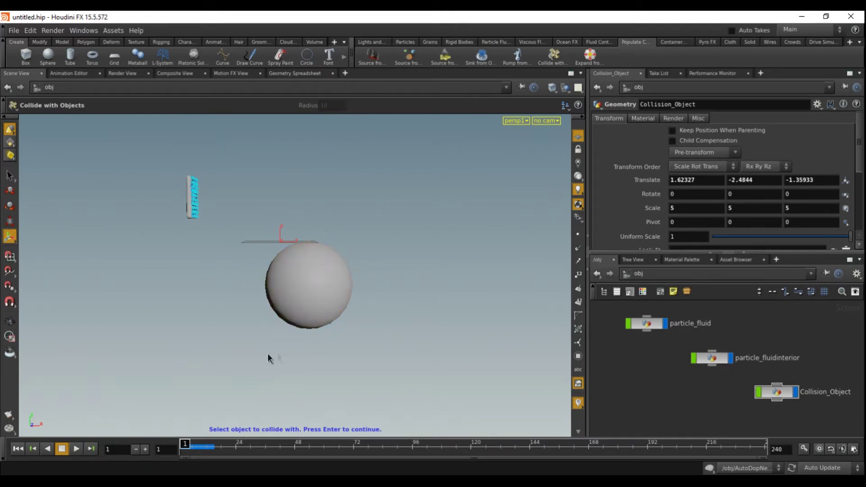
left_click(323, 283)
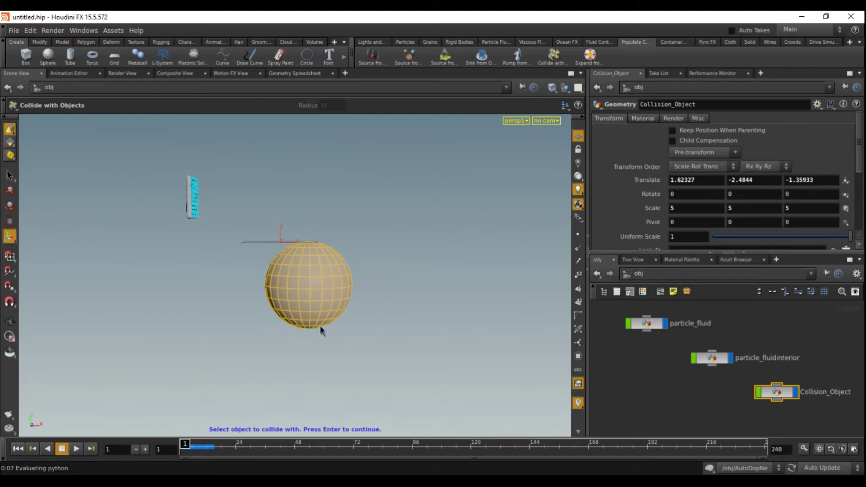
key("Return")
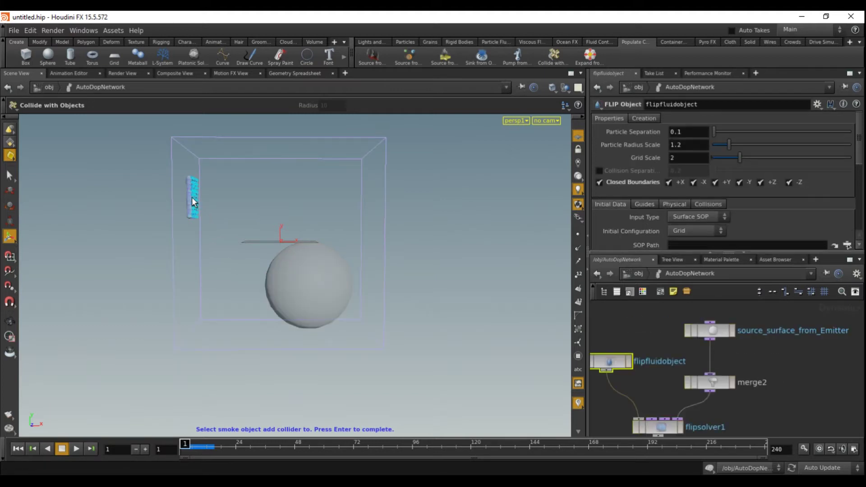
key("Return")
left_click(291, 429)
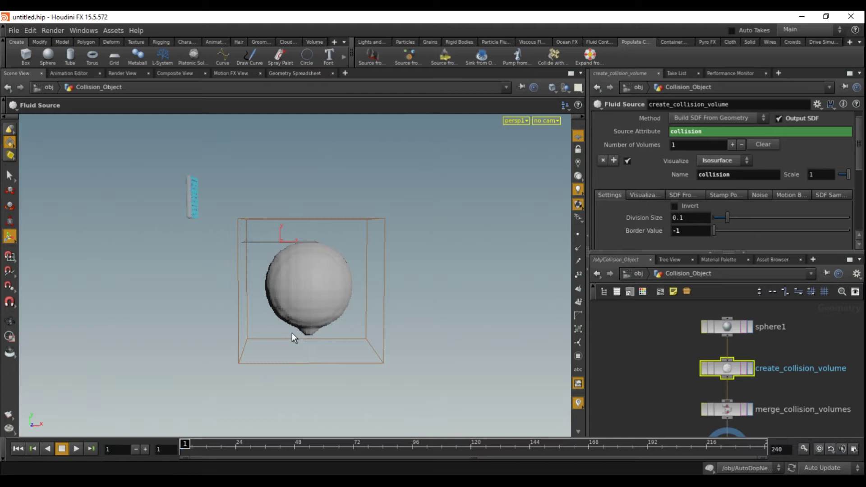
Set the Division Size of create_collision_volume inside Collision_Object to 0.056 and check the collision surface.
left_click(638, 275)
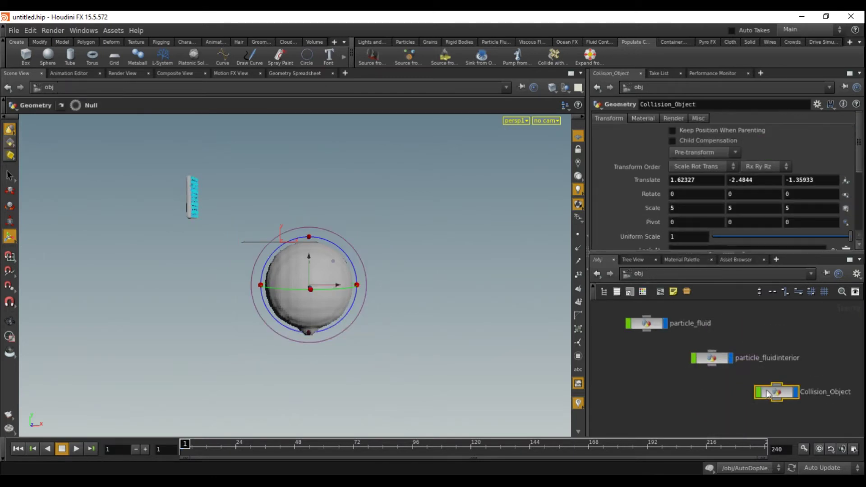
double_click(775, 391)
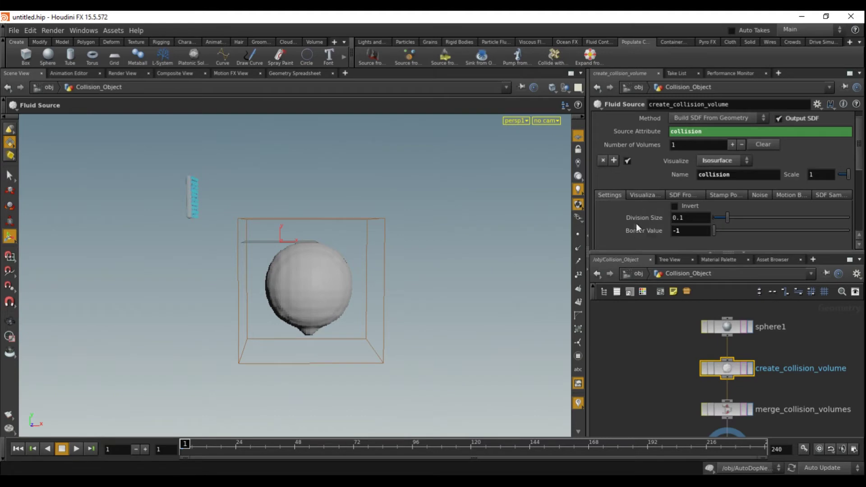
left_click(721, 218)
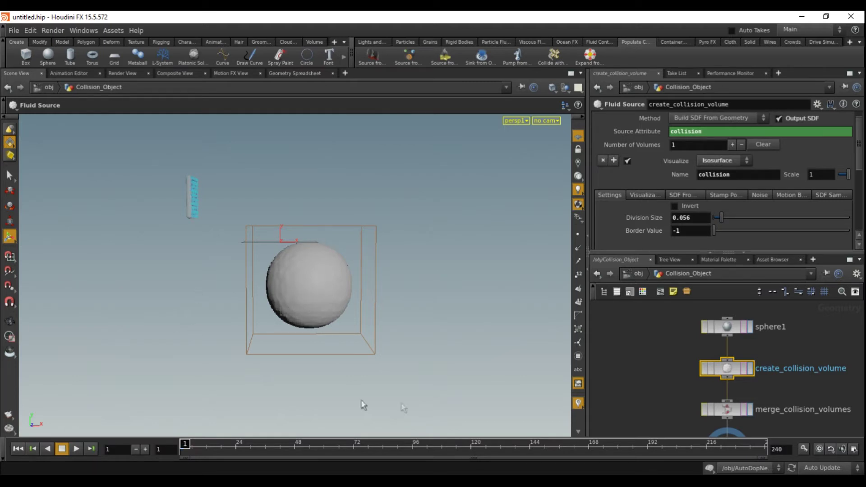
left_click(9, 321)
left_click_drag(420, 256, 456, 266)
Return to the object level, turn on the display of AutoDopNetwork and play the simulation.
key("u")
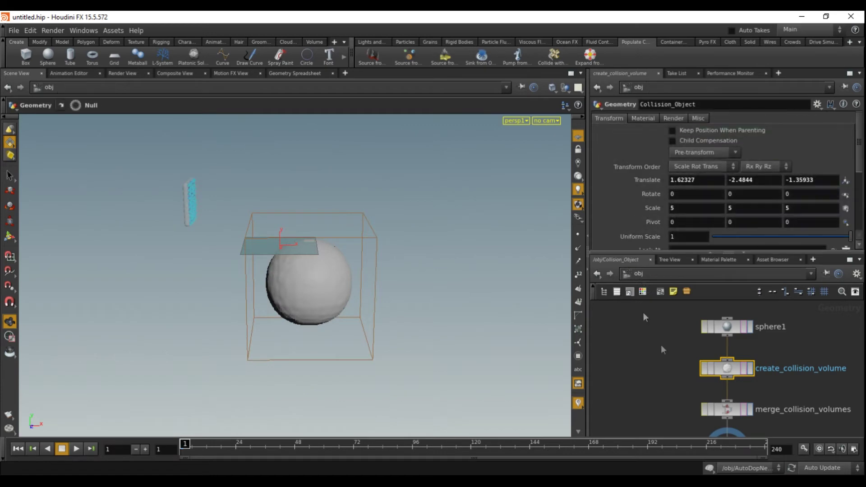
middle_click_drag(667, 390, 697, 427)
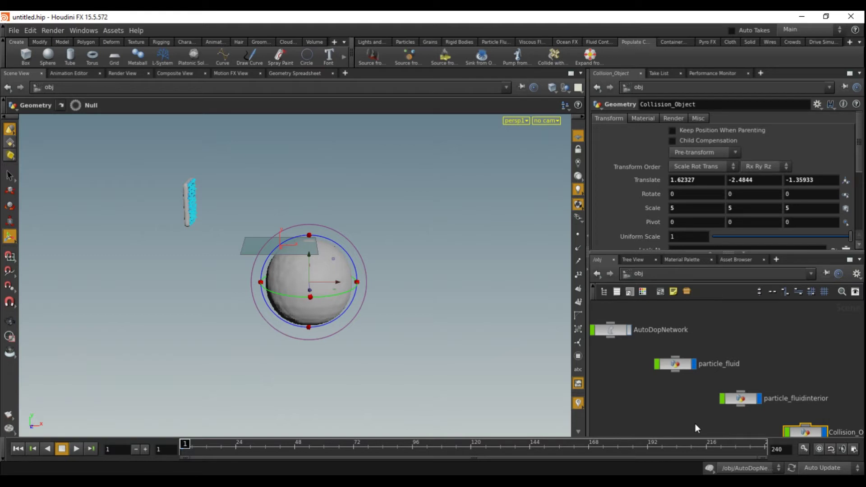
middle_click_drag(644, 386, 705, 395)
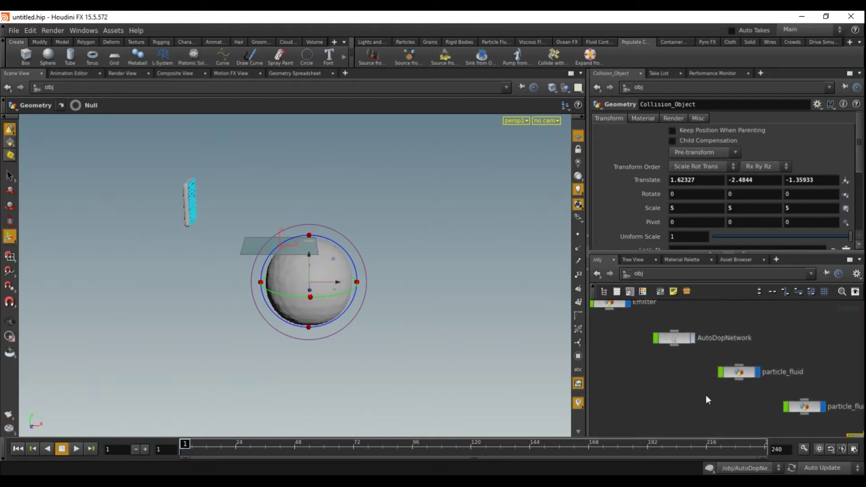
left_click(692, 342)
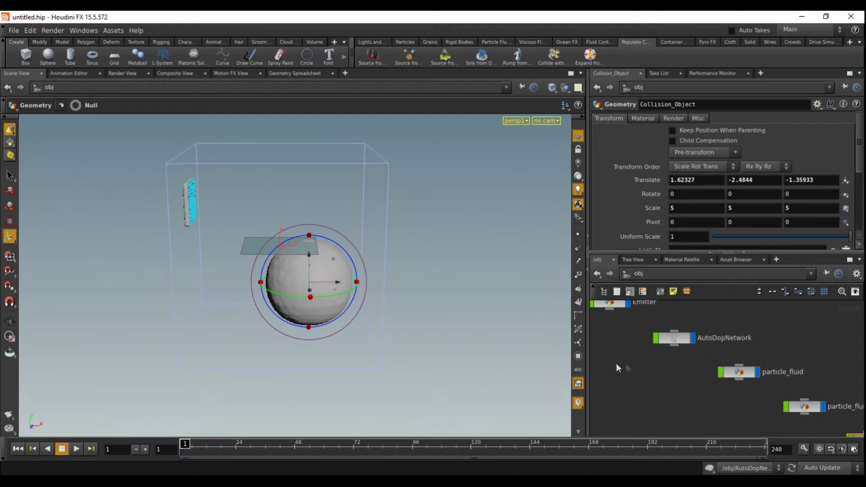
left_click(78, 448)
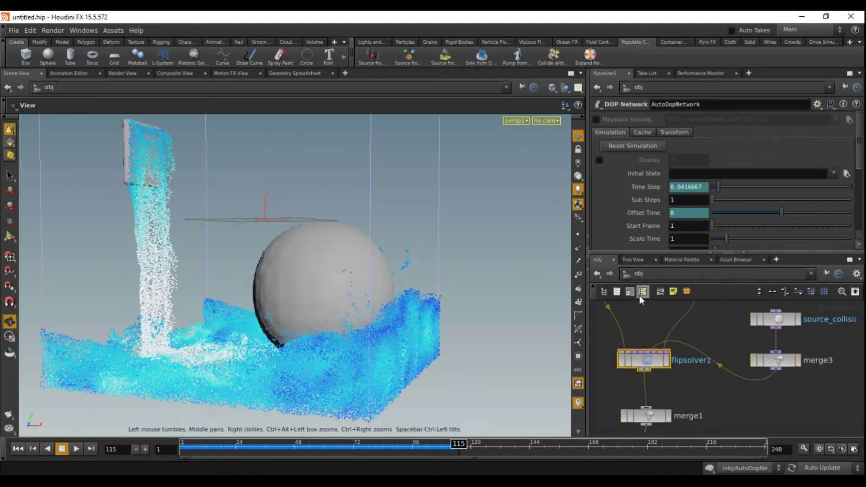
Go back to the object level, check the fluid around the sphere and widen the network and parameter panes.
key("u")
left_click_drag(112, 240, 130, 240)
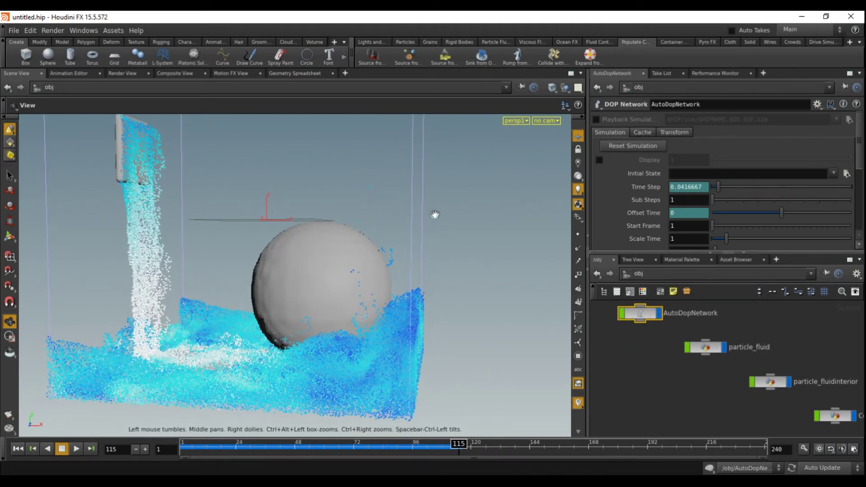
left_click(634, 274)
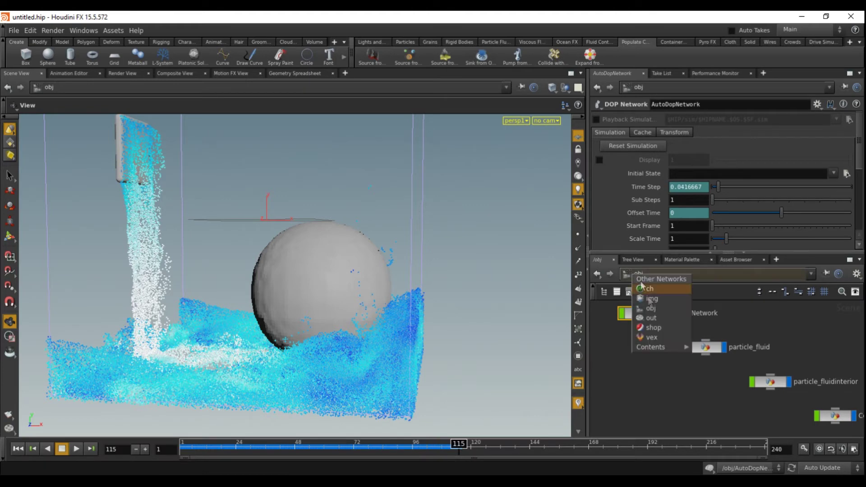
left_click(660, 411)
key("h")
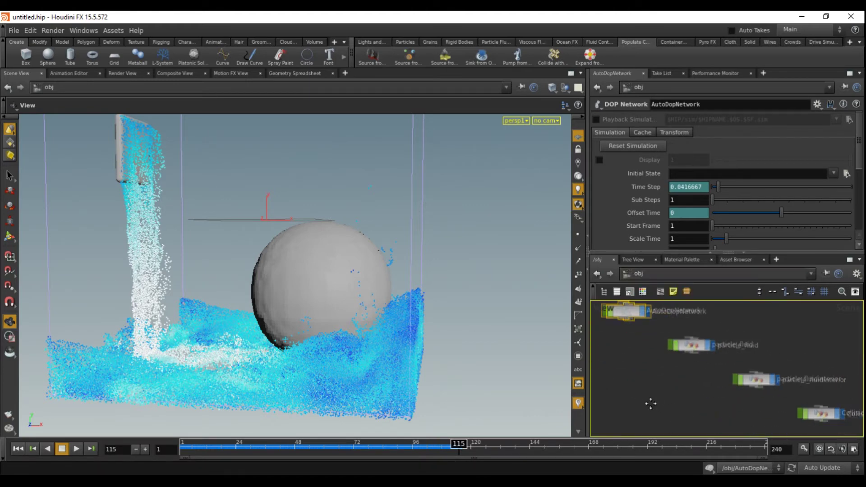
left_click_drag(588, 325, 503, 328)
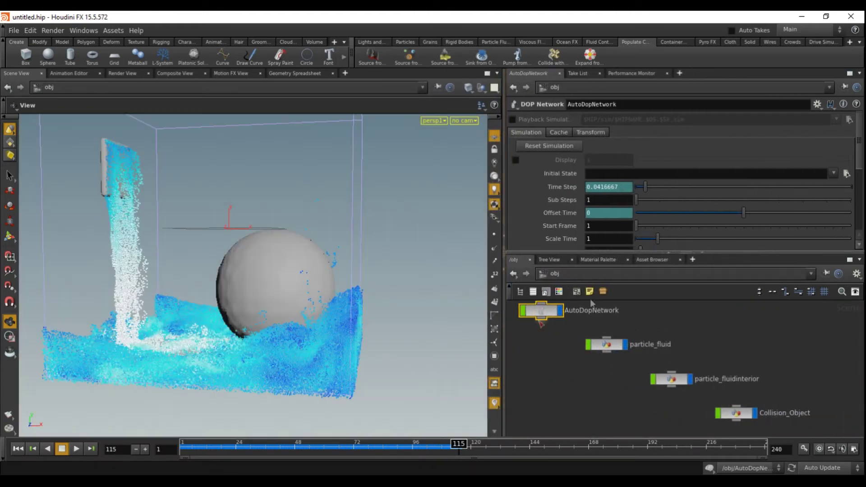
Add a Geometry object beside AutoDopNetwork and name it Mesh.
left_click(577, 379)
middle_click_drag(580, 379, 620, 400)
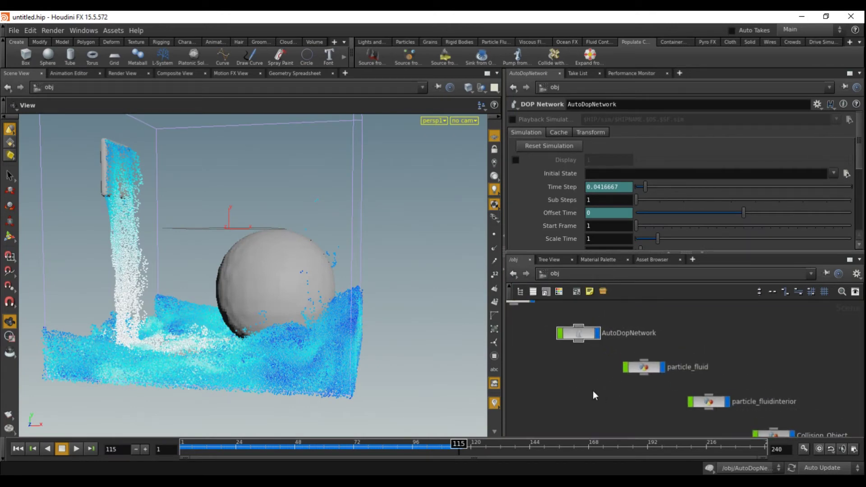
key("Tab")
type("geo")
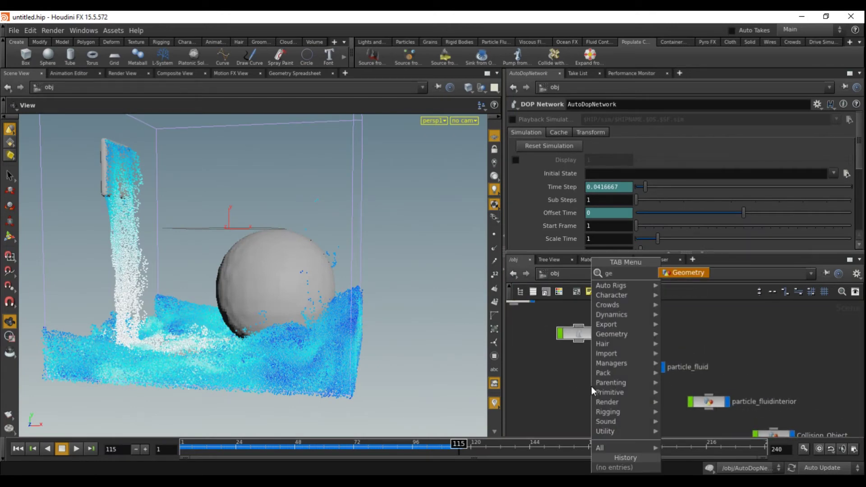
left_click(700, 276)
left_click(770, 339)
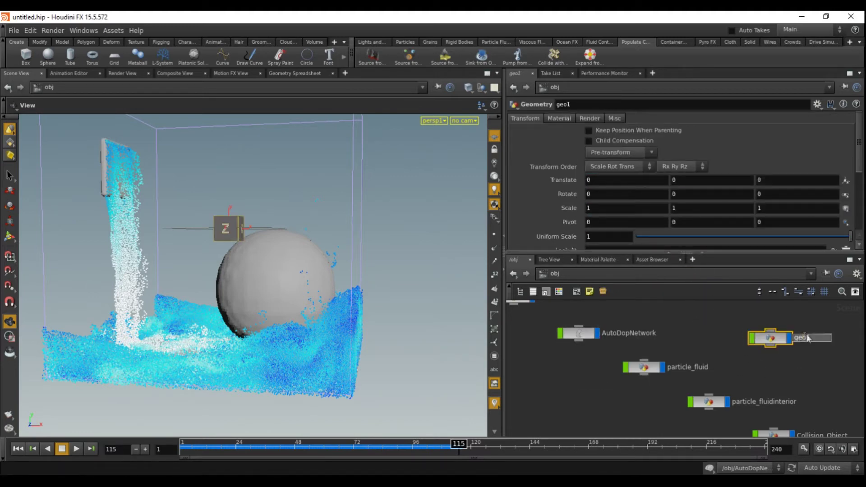
double_click(801, 338)
type("Mesh")
left_click(729, 315)
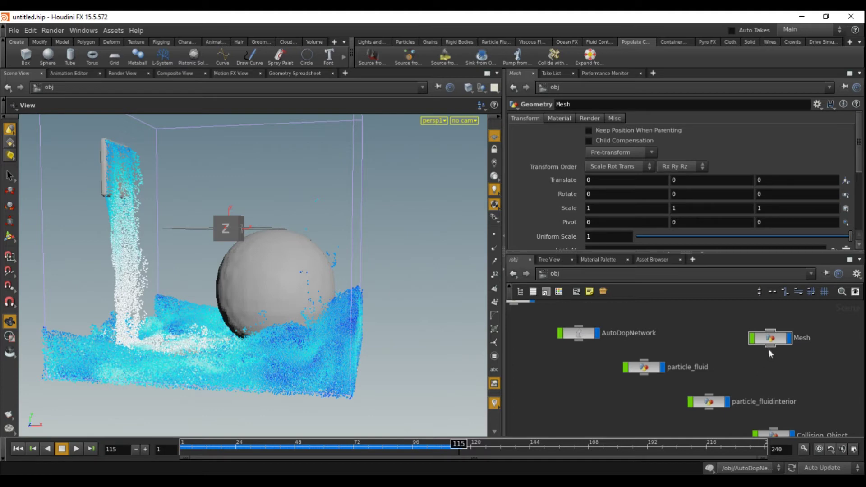
Go inside the Mesh object and delete its default file node.
left_click_drag(811, 318, 789, 348)
double_click(767, 336)
left_click_drag(776, 320, 606, 390)
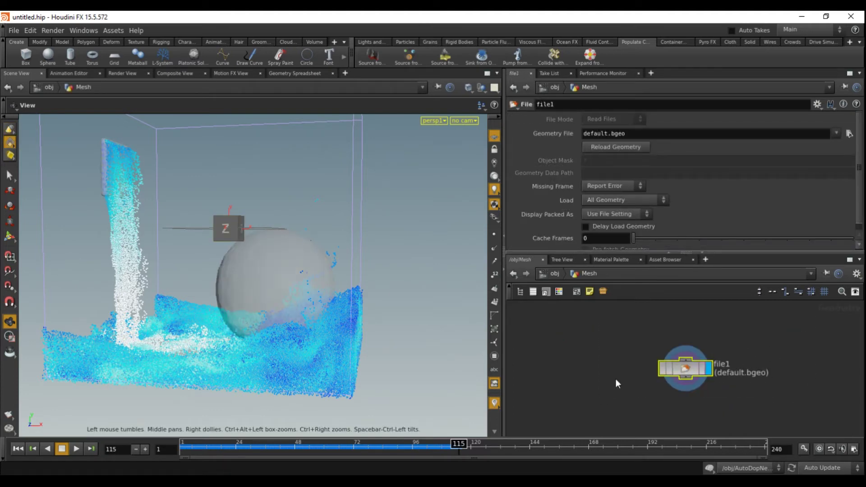
key("Delete")
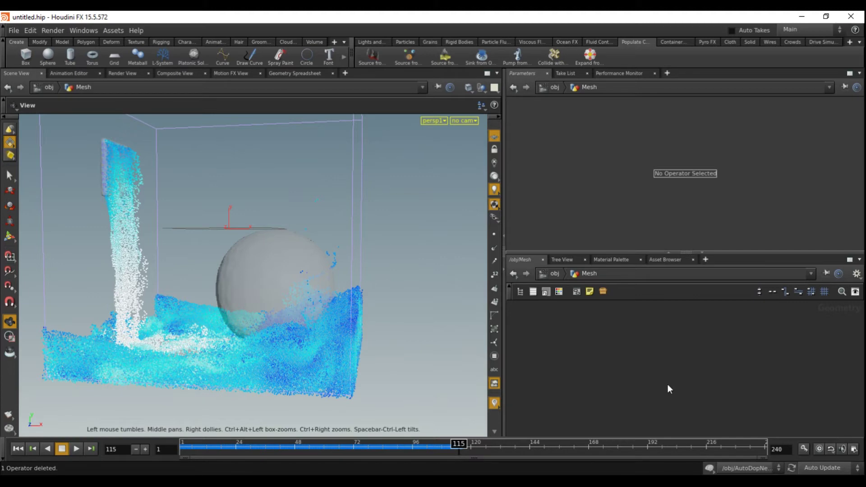
Add a Dop I/O node inside the Mesh object.
key("Tab")
type("dopi")
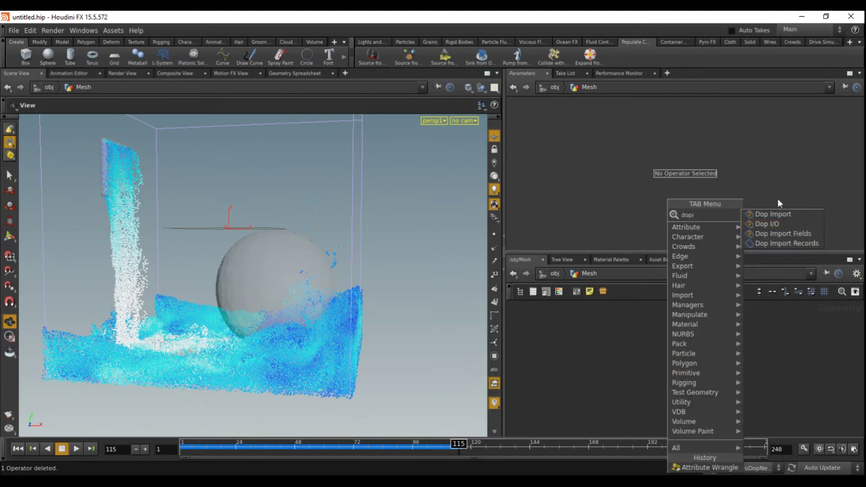
left_click(768, 224)
left_click(664, 335)
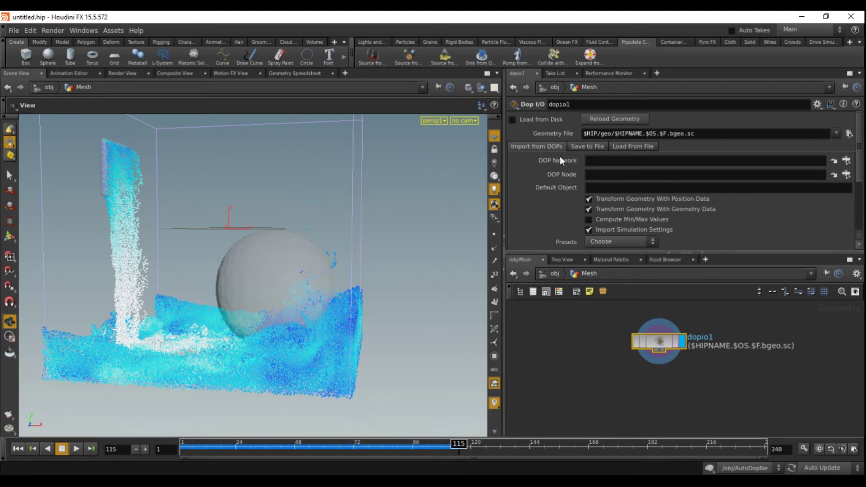
Set the Dop I/O node's DOP Network to /obj/AutoDopNetwork.
left_click(845, 162)
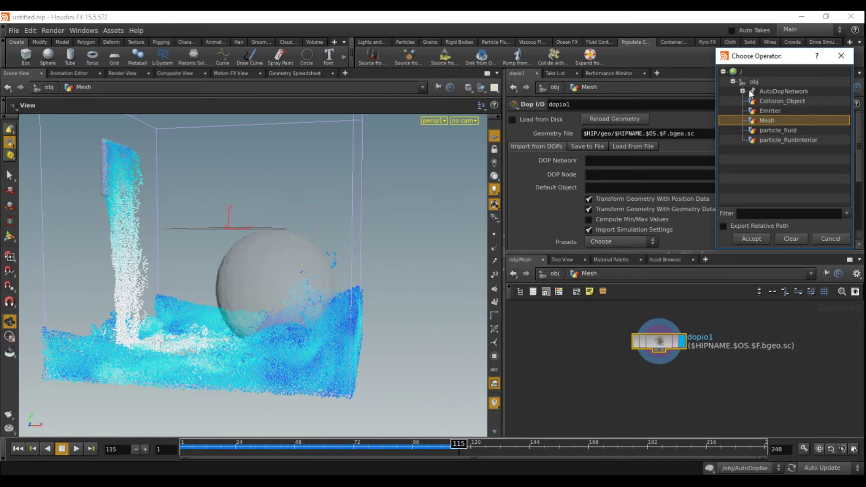
left_click(742, 91)
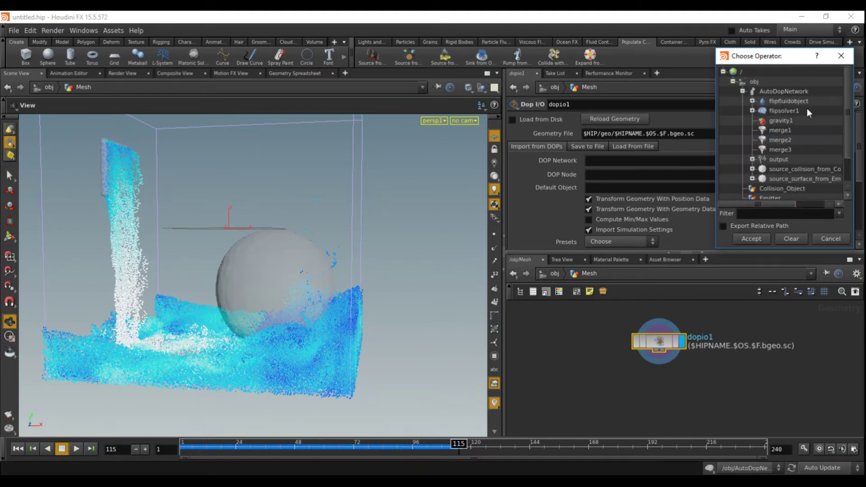
left_click(777, 91)
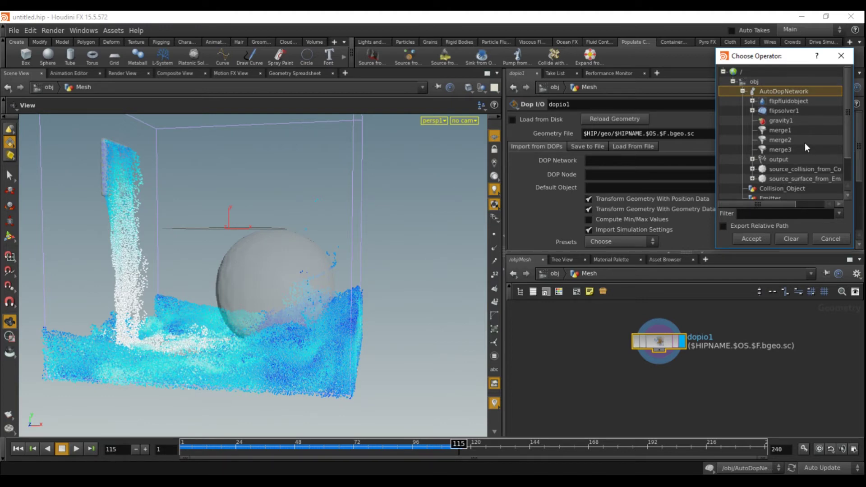
left_click(751, 239)
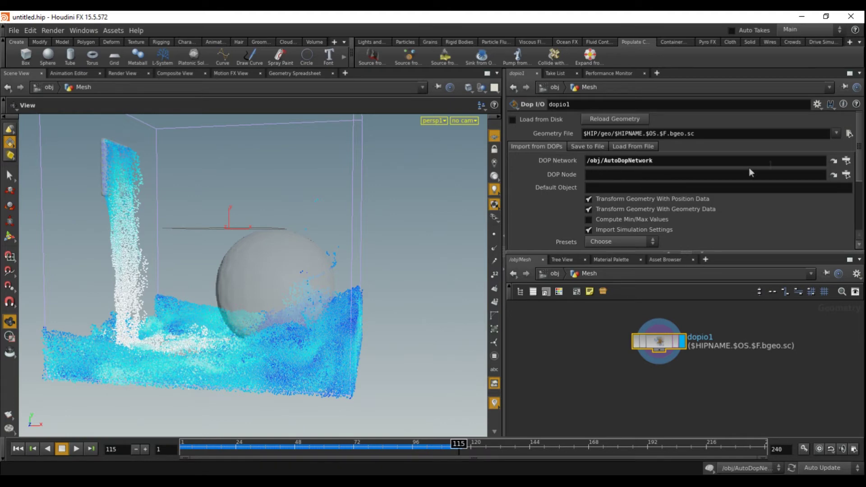
Set the Dop I/O node's DOP Node to flipfluidobject inside AutoDopNetwork.
left_click(846, 174)
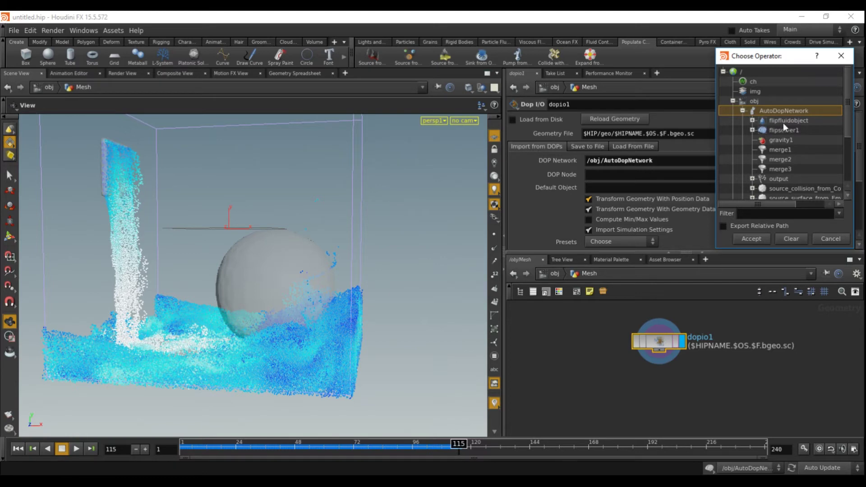
left_click(752, 121)
left_click(751, 121)
left_click(751, 130)
left_click(786, 120)
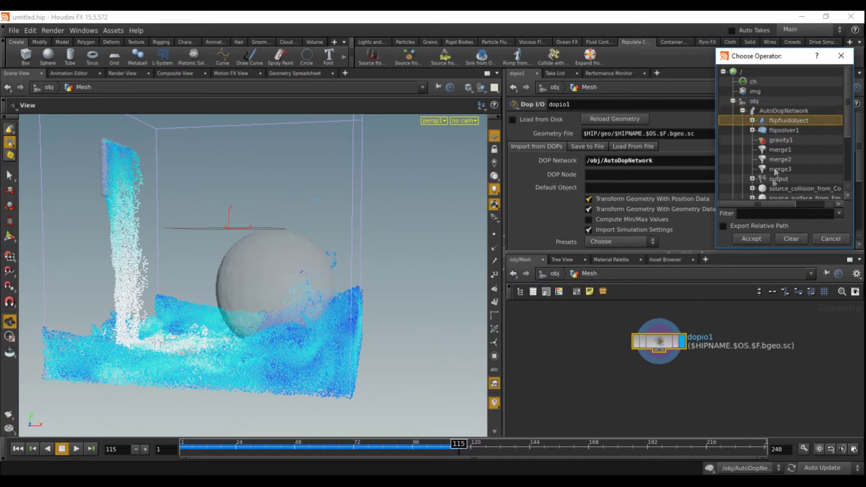
left_click(757, 239)
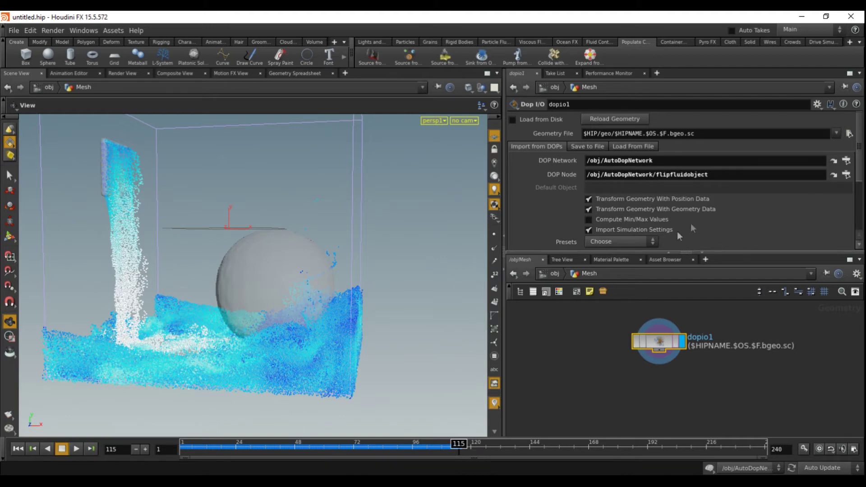
Add one field to import on the Dop I/O node and set its visualization to No Change.
scroll(702, 216, "down", 2)
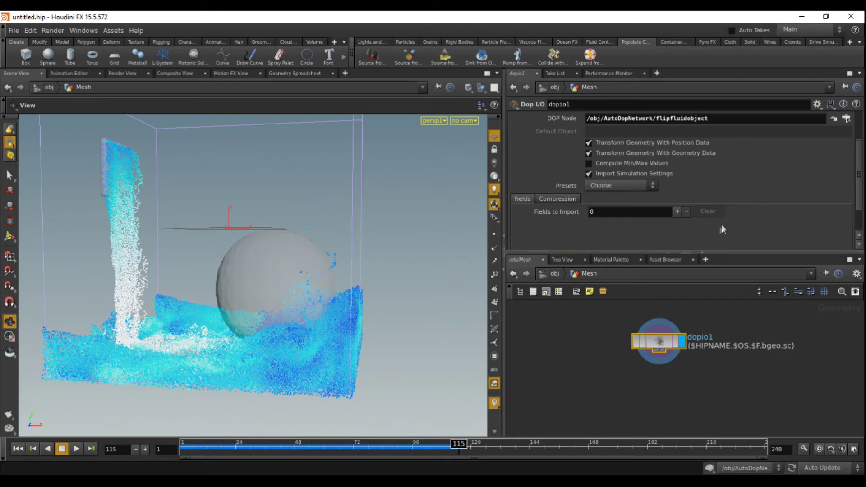
scroll(717, 220, "up", 2)
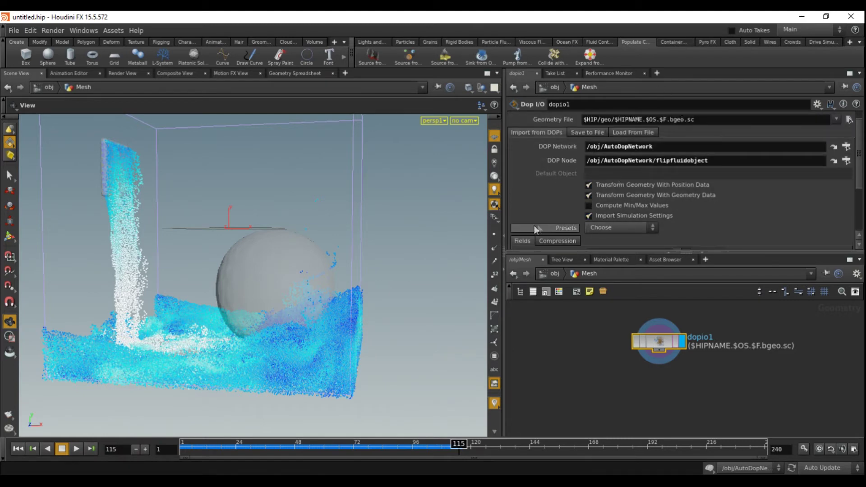
scroll(538, 225, "down", 2)
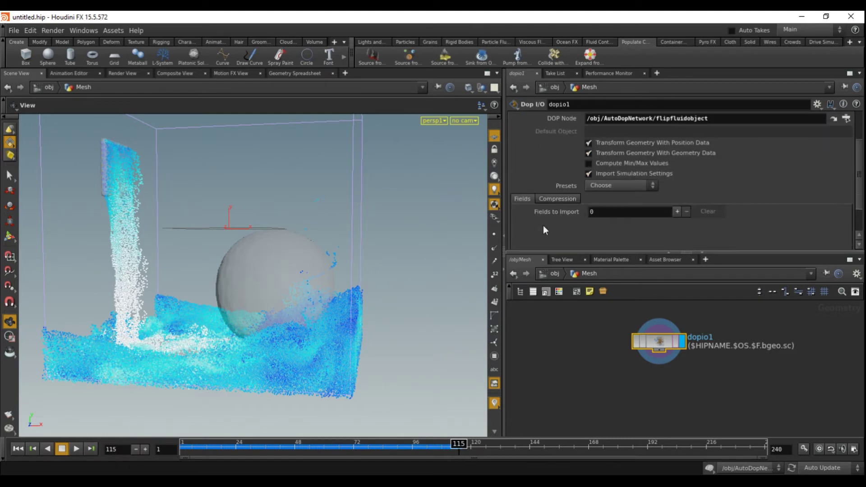
left_click(676, 211)
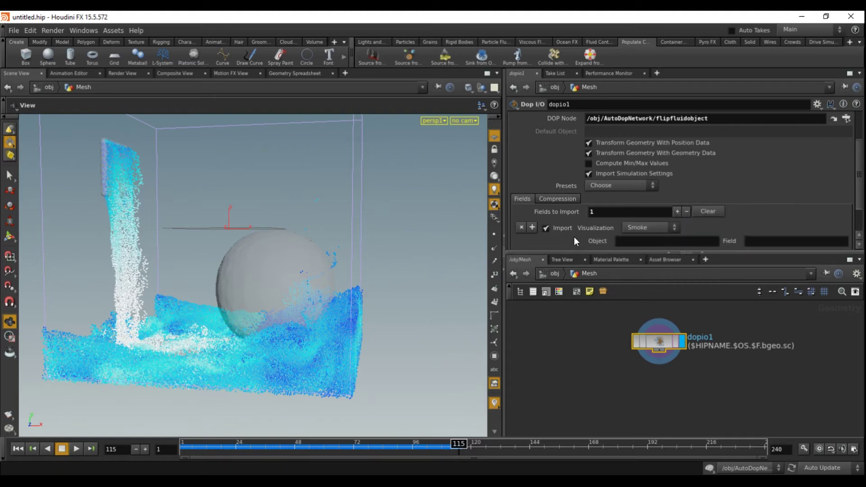
scroll(573, 237, "down", 1)
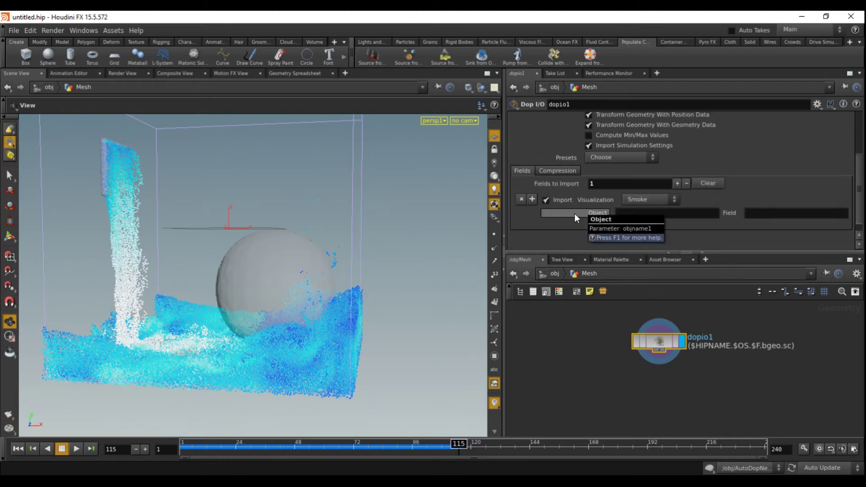
left_click(636, 199)
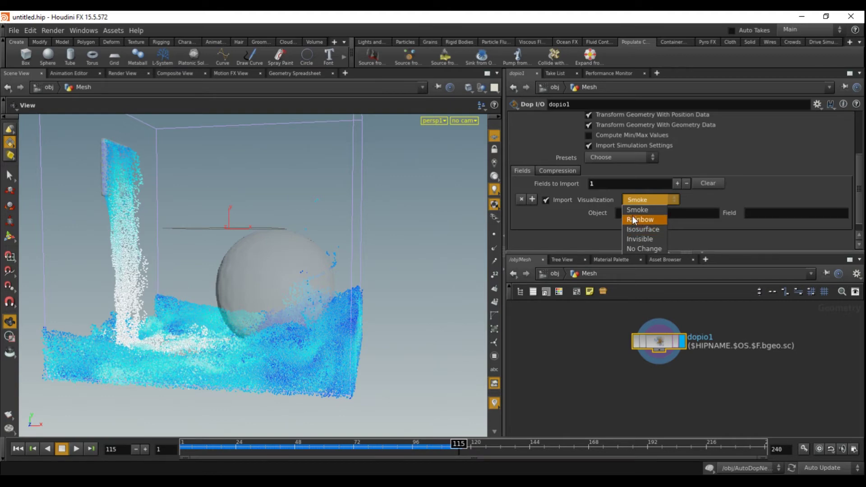
left_click(640, 248)
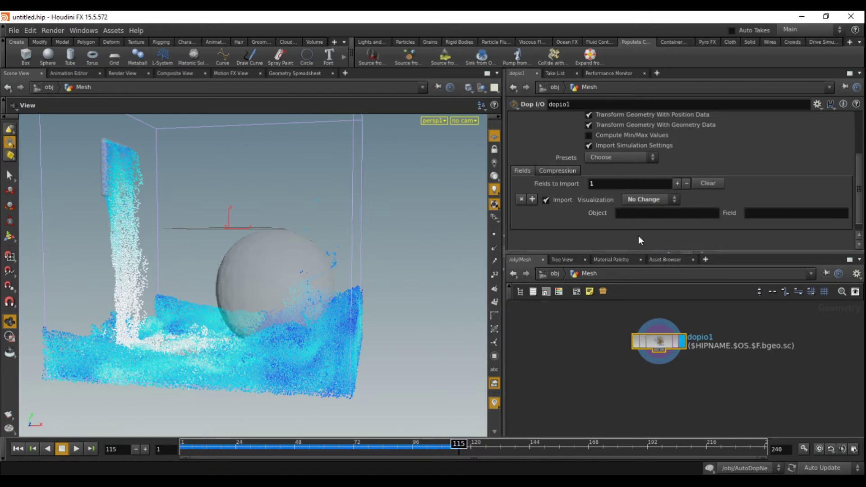
Name the imported field Geometry on the Dop I/O node.
left_click(757, 213)
type("Geometry")
key("Return")
left_click(594, 335)
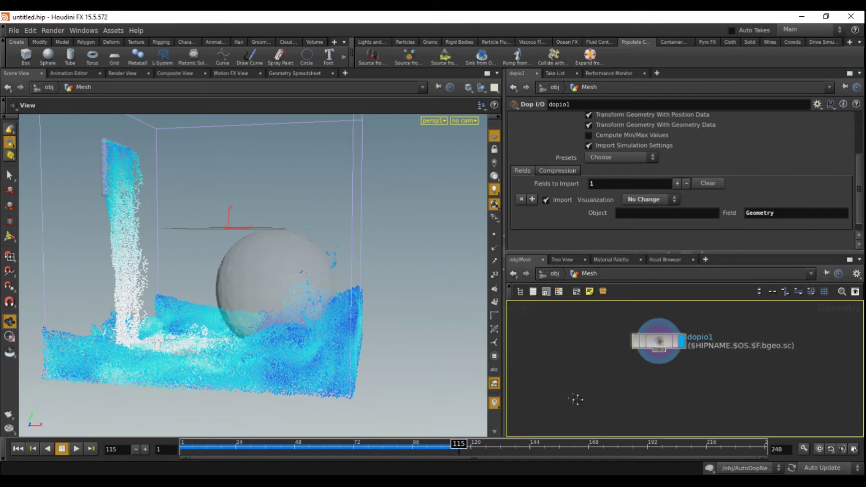
Add a VDB from Particles node below dopio1 and connect dopio1's output to its first input.
middle_click_drag(576, 400, 555, 388)
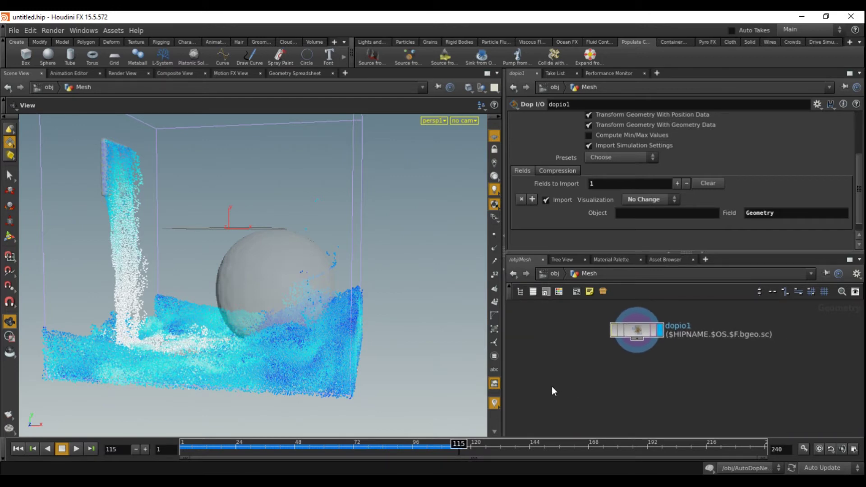
left_click_drag(691, 316, 589, 362)
left_click(618, 388)
key("Tab")
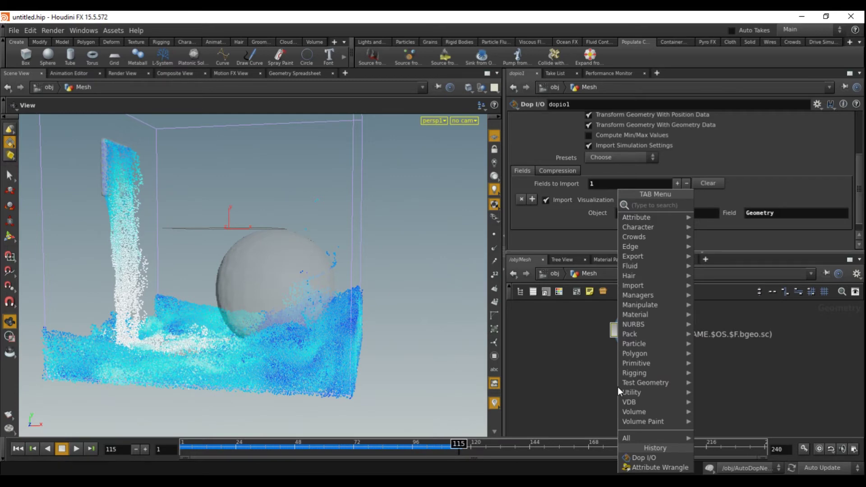
type("vdb")
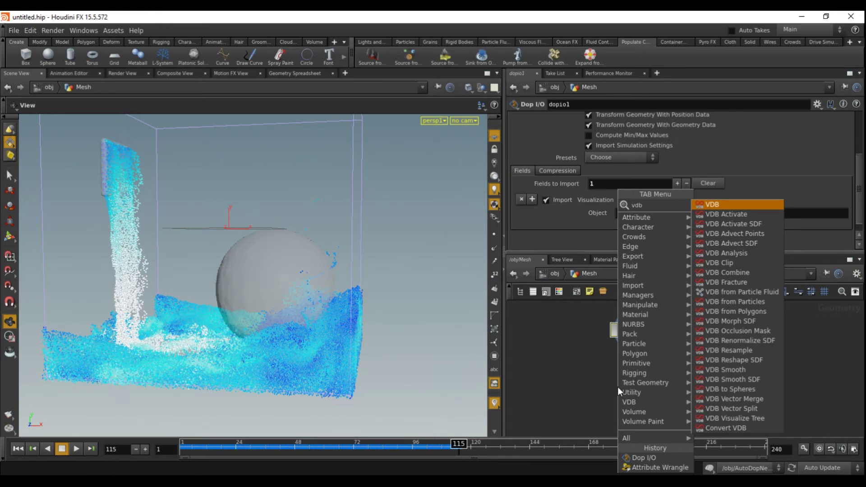
left_click(733, 302)
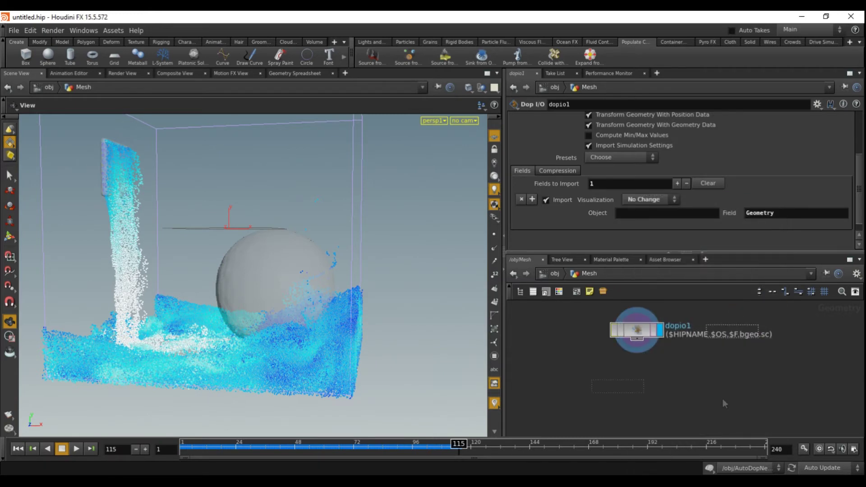
left_click(645, 382)
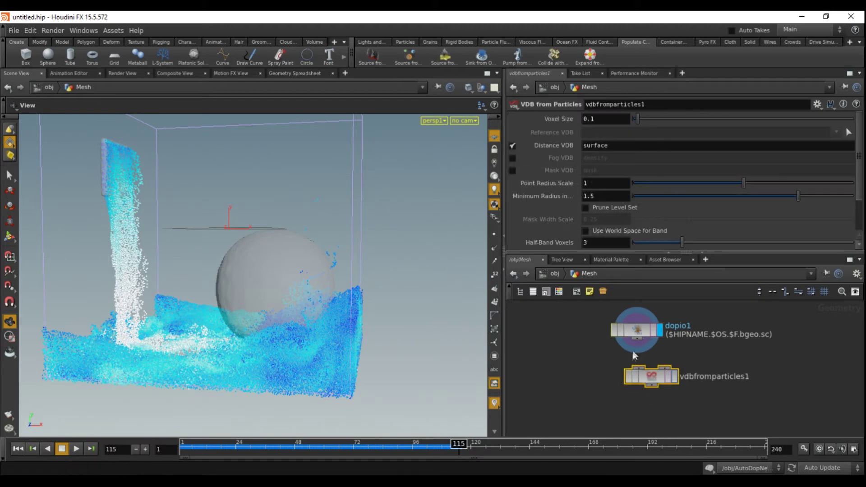
left_click_drag(637, 341, 640, 366)
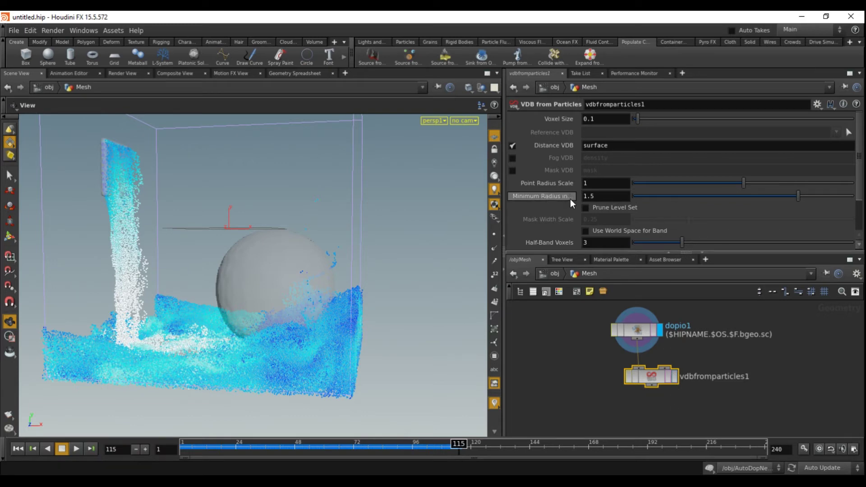
Set the VDB from Particles node's minimum radius in voxels to 0 and display that node.
left_click_drag(601, 198, 583, 197)
type("0")
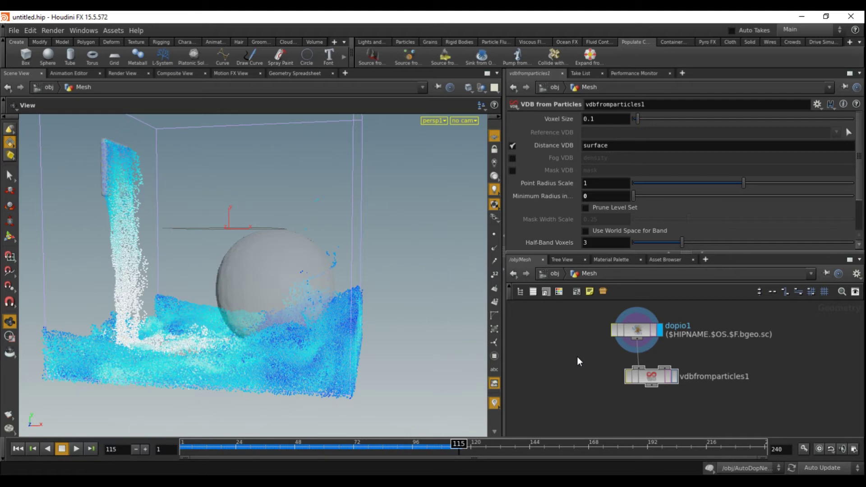
left_click(674, 376)
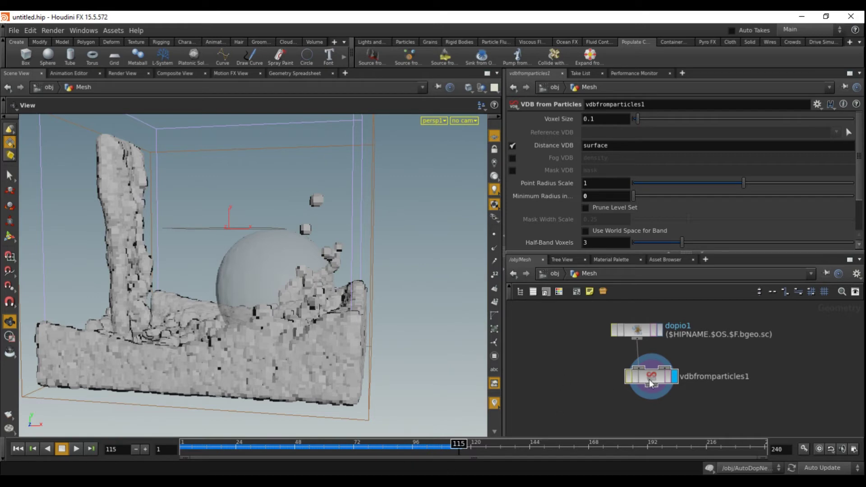
left_click_drag(647, 381, 646, 383)
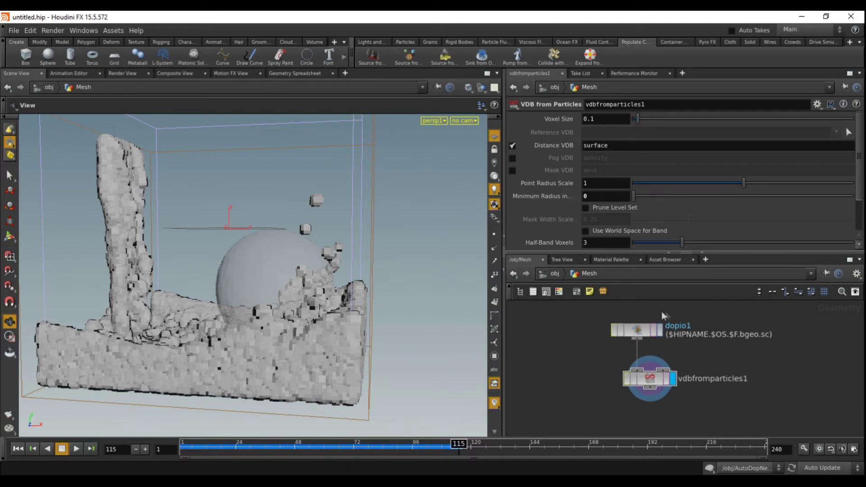
Examine the voxelized fluid surface around the sphere and along the falling stream from several angles.
left_click_drag(188, 259, 231, 309)
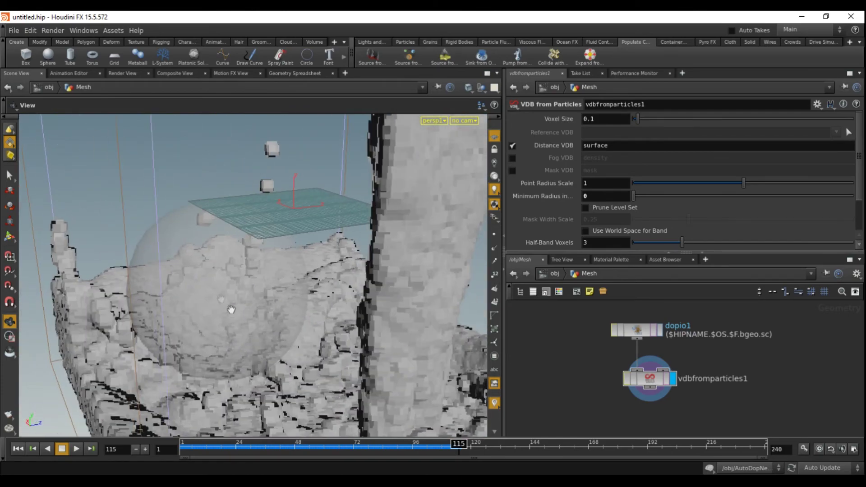
left_click_drag(184, 363, 229, 317)
scroll(229, 317, "down", 8)
left_click_drag(289, 282, 226, 277)
scroll(227, 280, "up", 3)
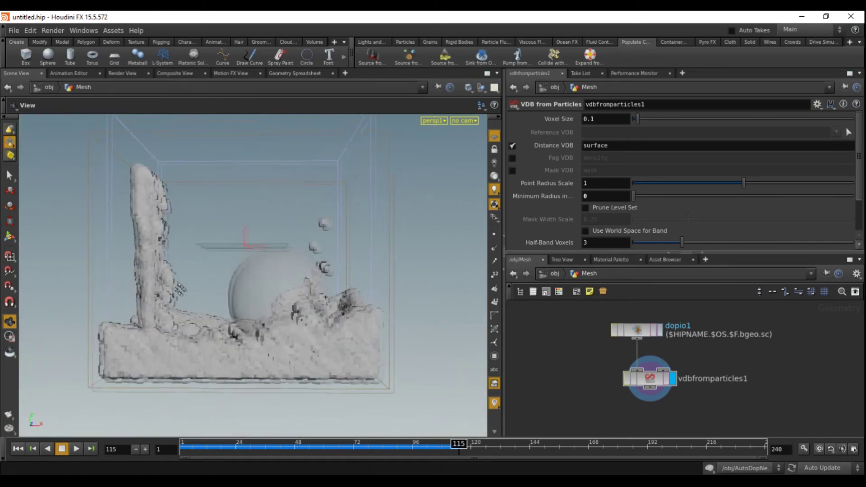
mouse_move(227, 289)
left_mouse_down()
mouse_move(212, 303)
mouse_move(240, 282)
left_mouse_up()
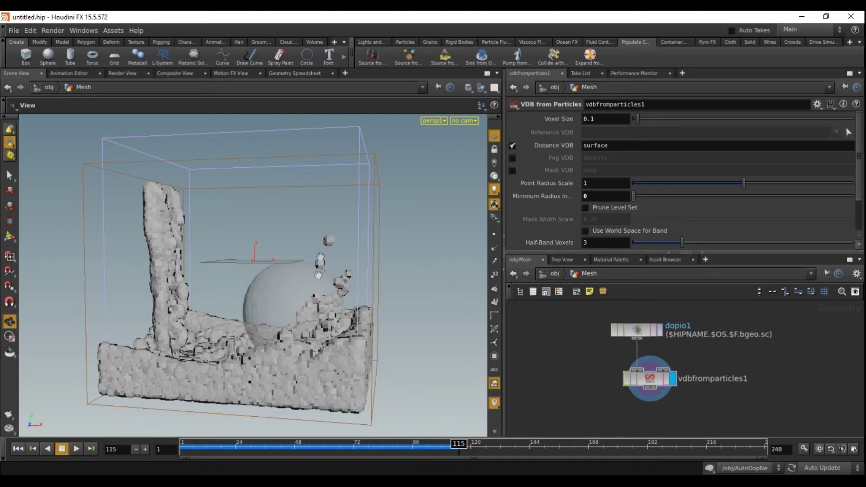
left_click_drag(240, 309, 151, 346)
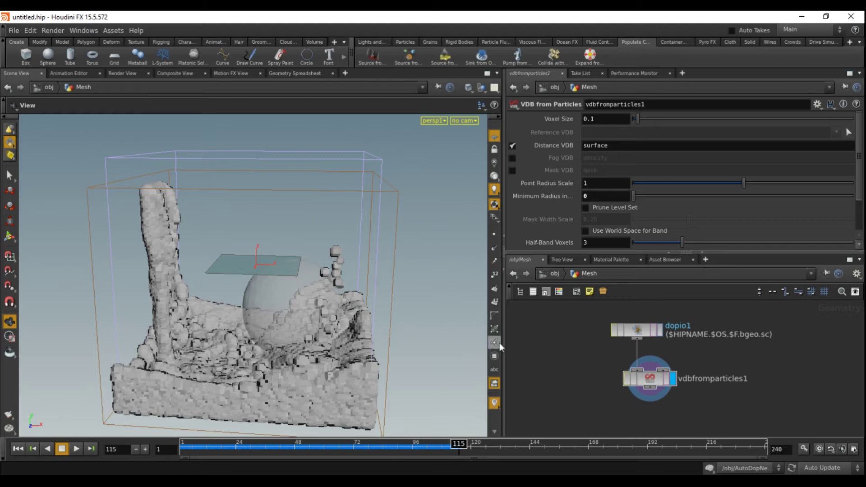
Copy the Particle Separation parameter from flipfluidobject inside AutoDopNetwork and return to the object level.
left_click(552, 272)
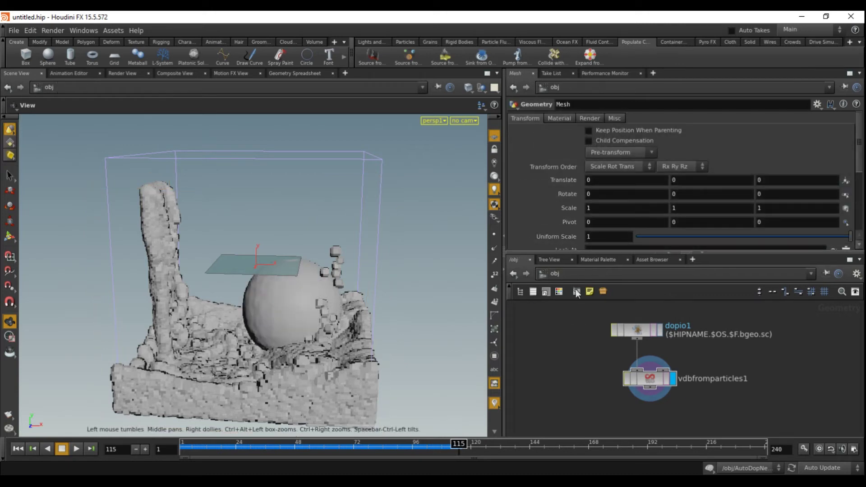
left_click(583, 335)
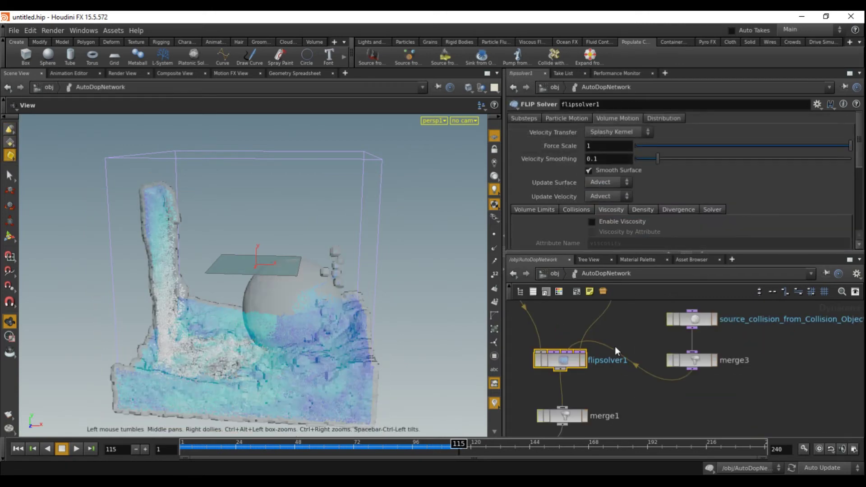
middle_click_drag(556, 325, 663, 388)
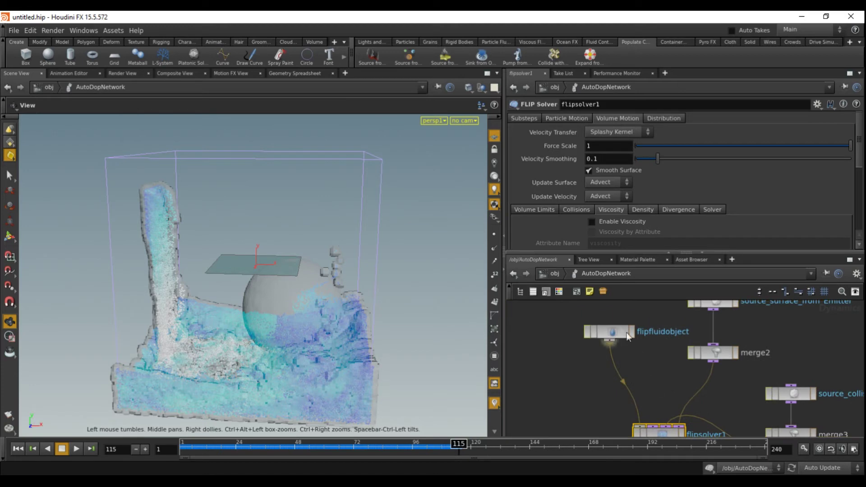
left_click(614, 332)
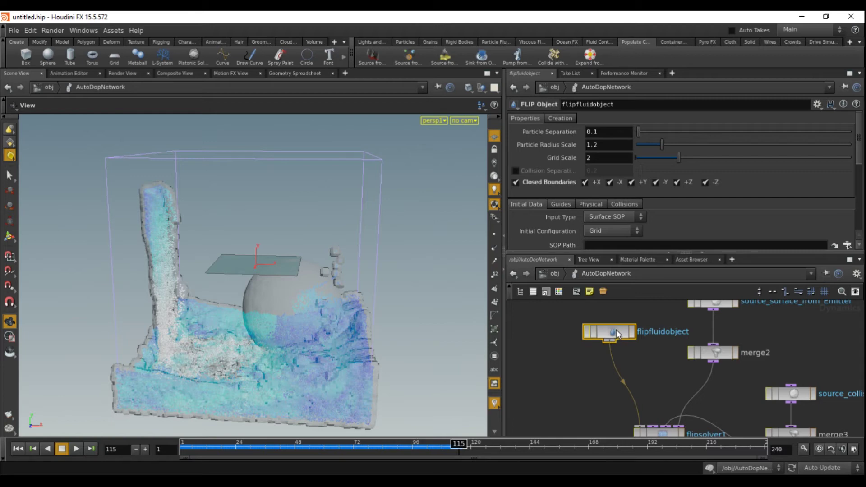
double_click(595, 131)
right_click(609, 132)
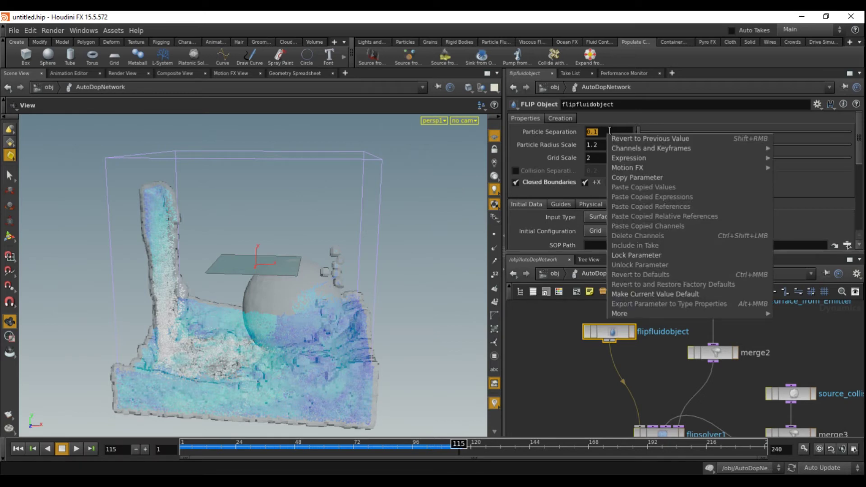
left_click(648, 180)
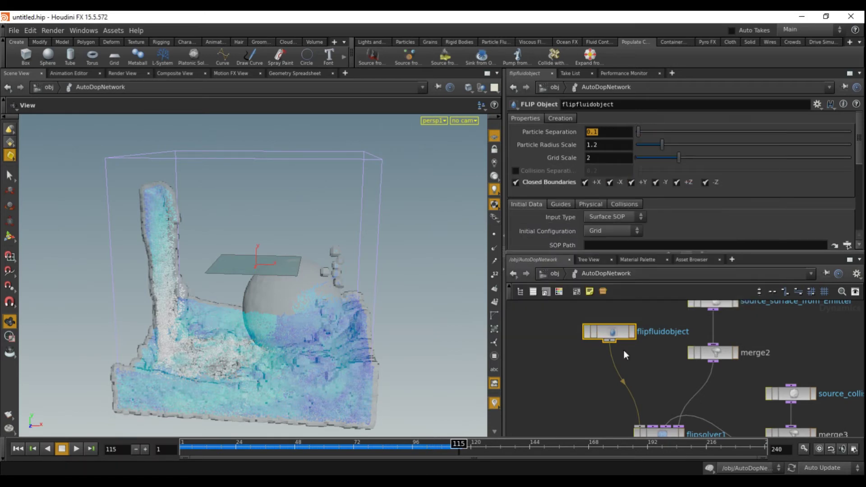
left_click(559, 273)
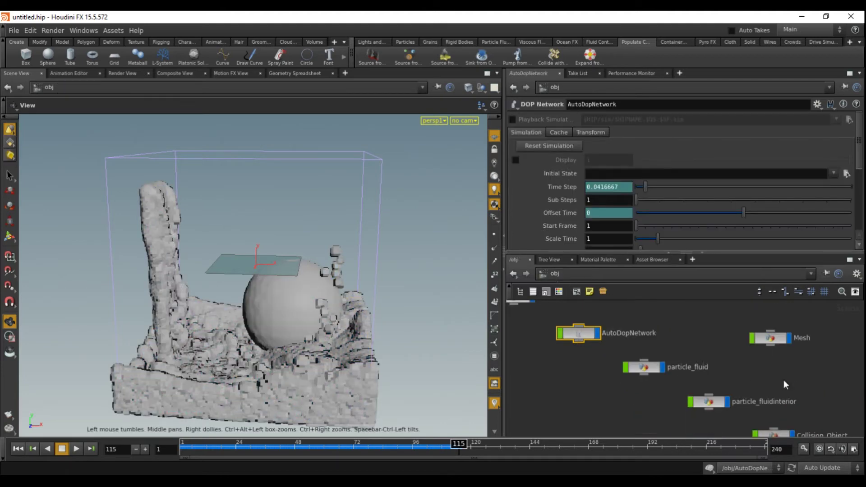
Inside the Mesh object, paste the copied Particle Separation as a relative reference into vdbfromparticles1's voxel size and multiply it by 0.5.
left_click(775, 340)
double_click(774, 340)
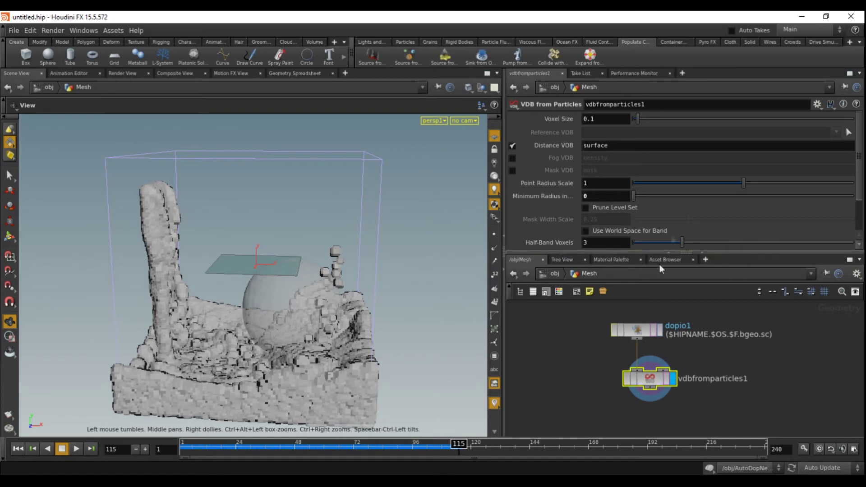
right_click(599, 121)
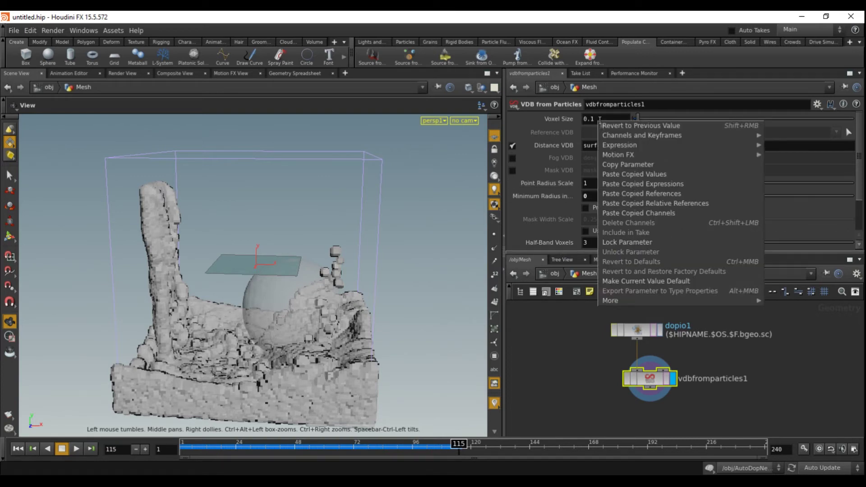
left_click(639, 205)
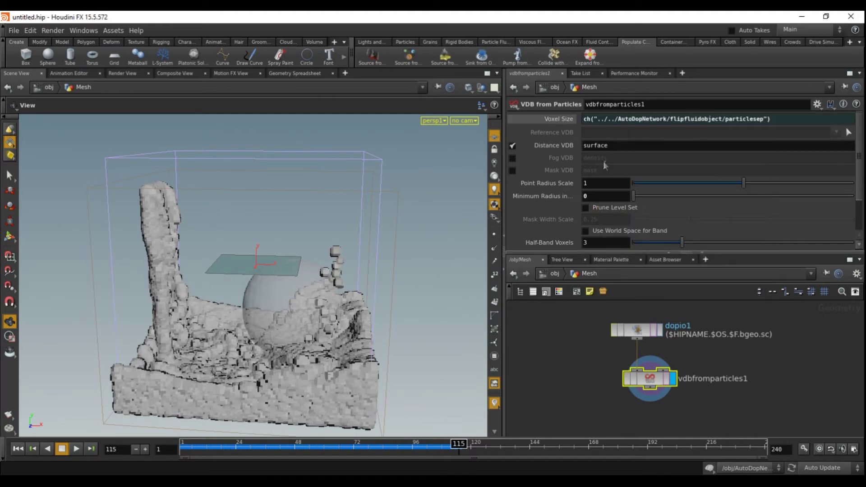
left_click(775, 119)
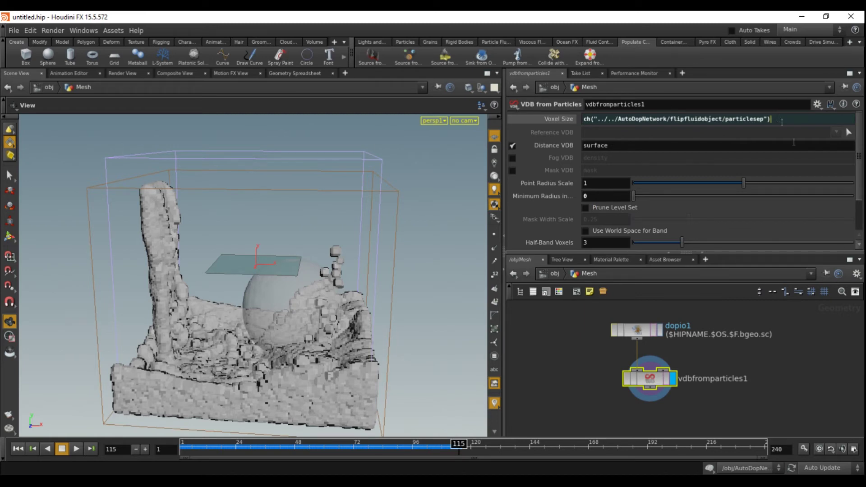
type("*")
type("0.5")
left_click(567, 352)
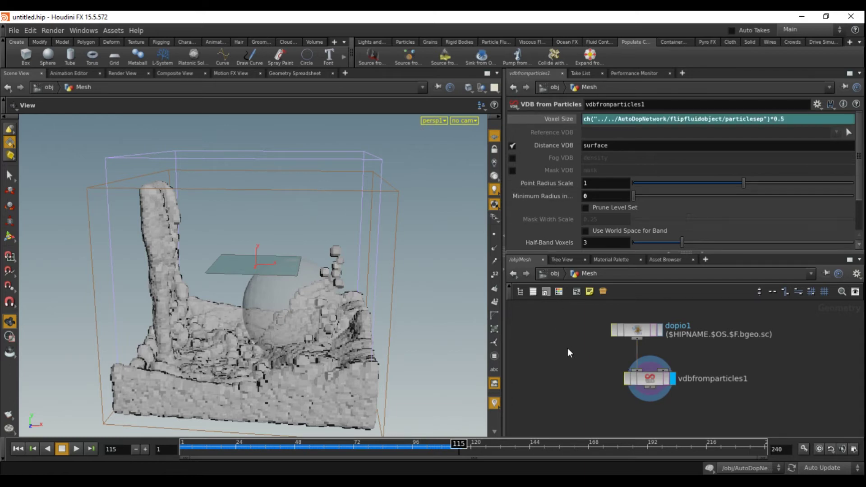
left_click_drag(280, 381, 243, 223)
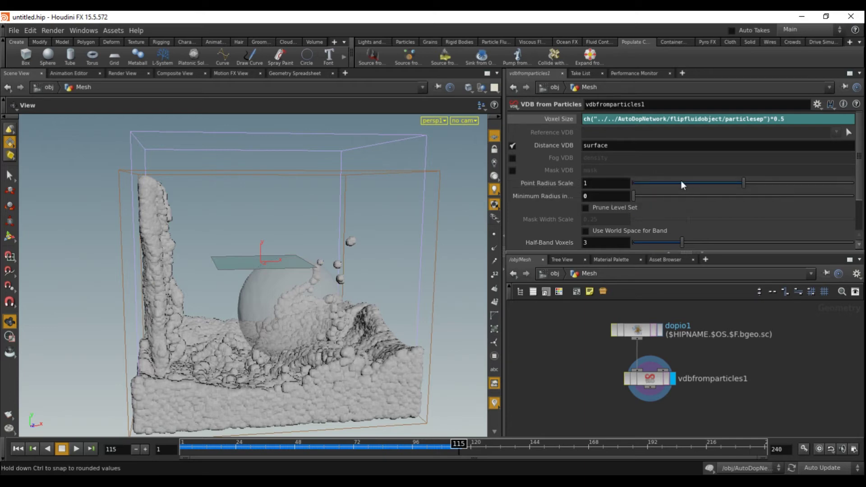
Try point radius scales of 0.329, 1.69 and 1.381 on vdbfromparticles1.
left_click(669, 183)
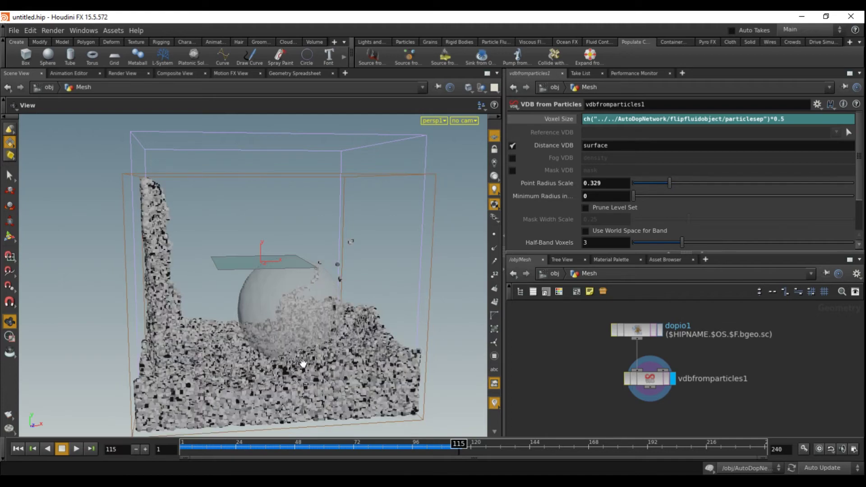
mouse_move(374, 304)
left_mouse_down()
mouse_move(361, 310)
mouse_move(374, 293)
left_mouse_up()
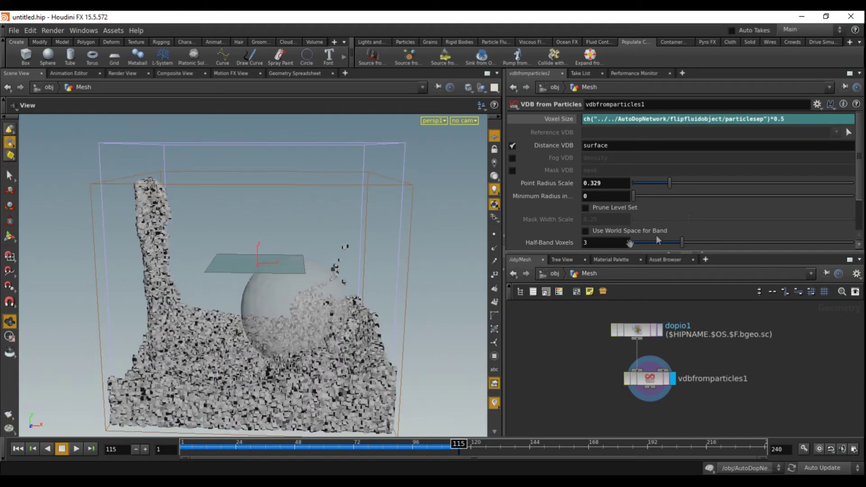
left_click(819, 183)
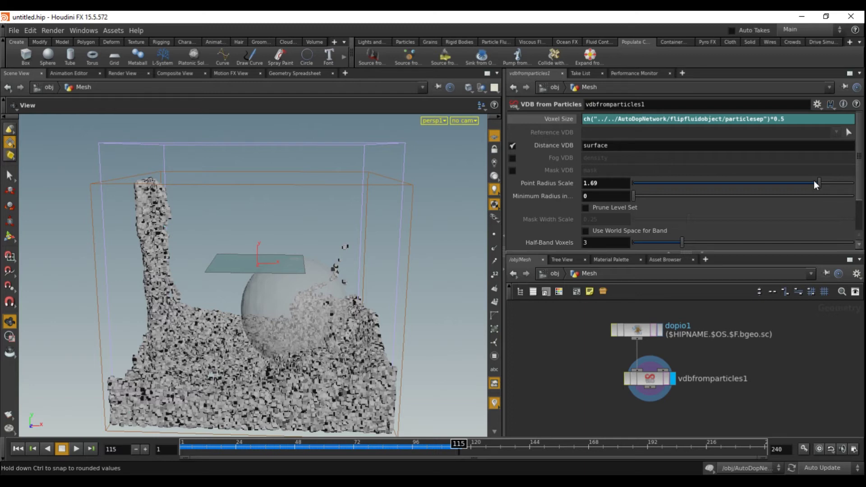
left_click_drag(814, 183, 785, 183)
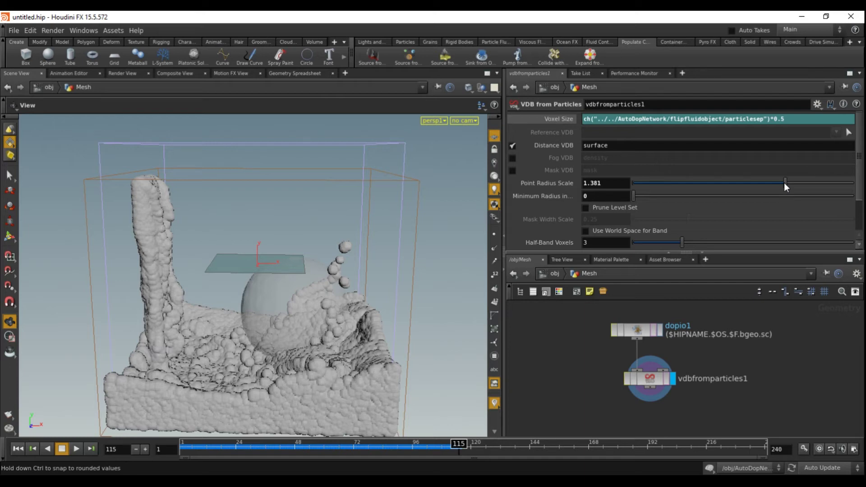
Set vdbfromparticles1's point radius scale to about 0.826 and inspect the fluid surface from several angles.
left_click(724, 183)
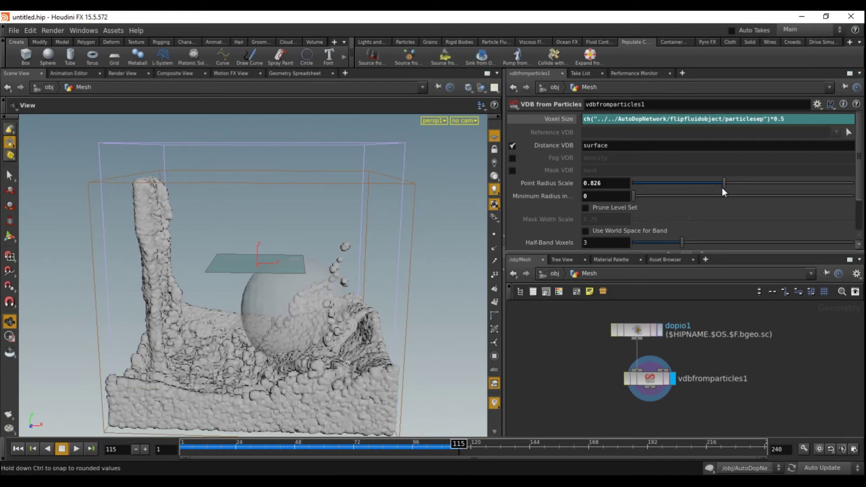
mouse_move(409, 265)
left_mouse_down()
mouse_move(391, 289)
mouse_move(332, 293)
mouse_move(290, 284)
mouse_move(357, 282)
mouse_move(392, 266)
left_mouse_up()
left_click_drag(353, 328, 224, 316)
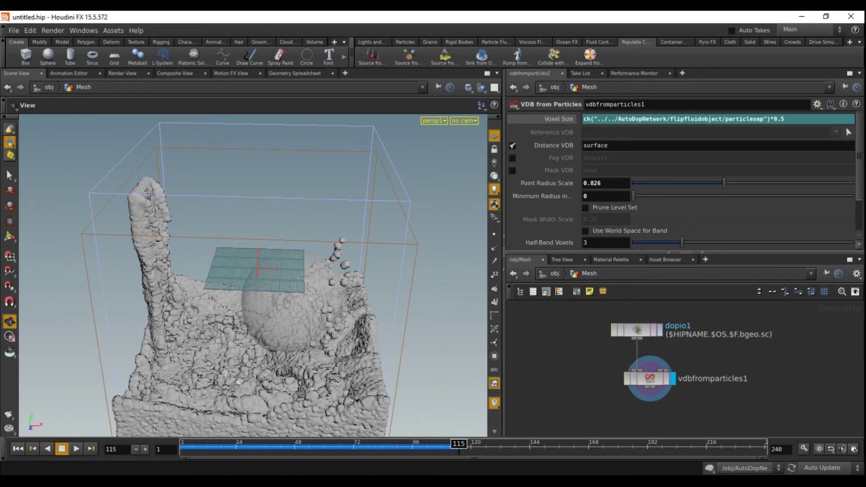
left_click_drag(320, 372, 309, 338)
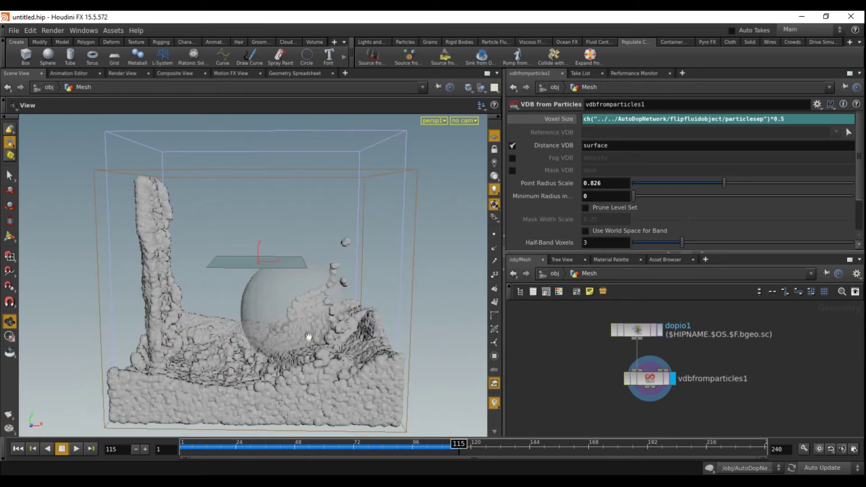
Add a Convert VDB node below vdbfromparticles1 and connect vdbfromparticles1's output to its first input.
middle_click_drag(651, 383, 617, 326)
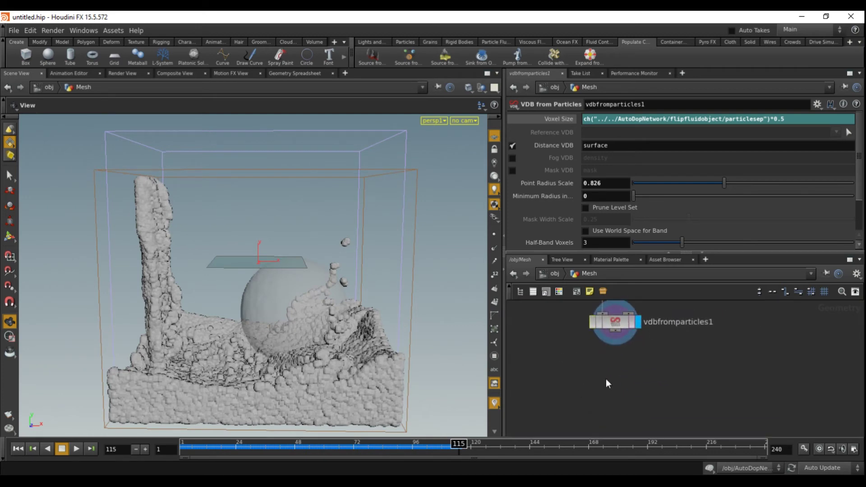
key("Tab")
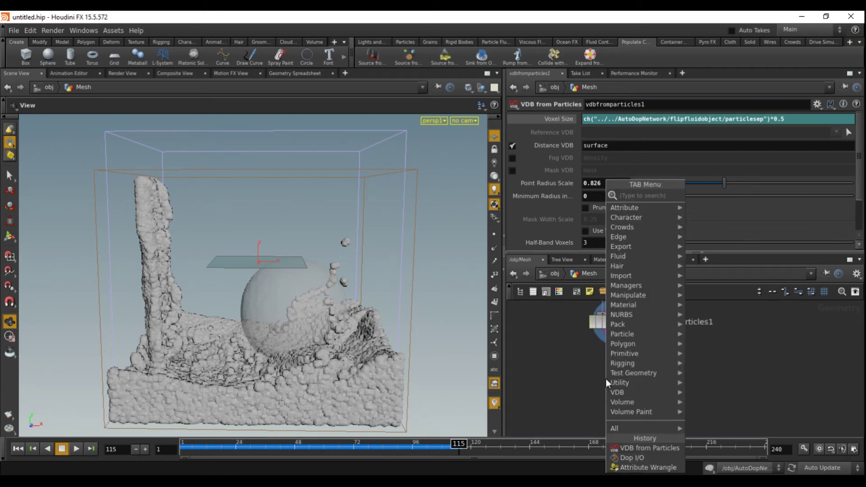
type("conv")
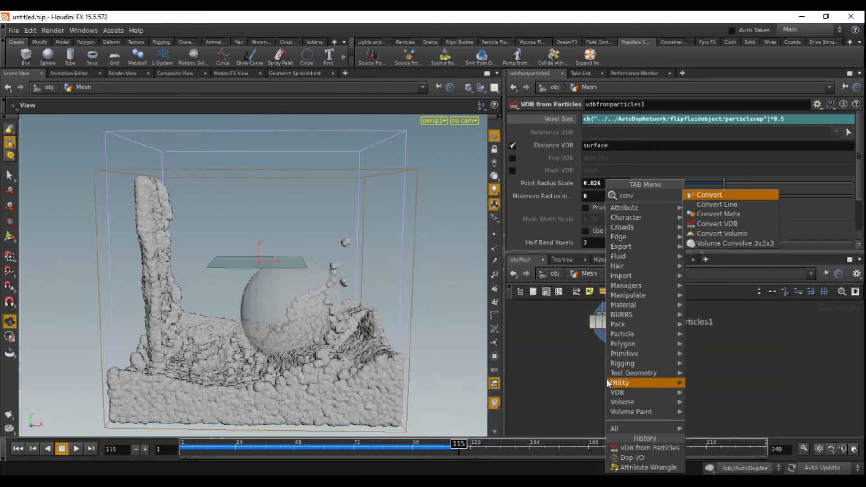
left_click(743, 223)
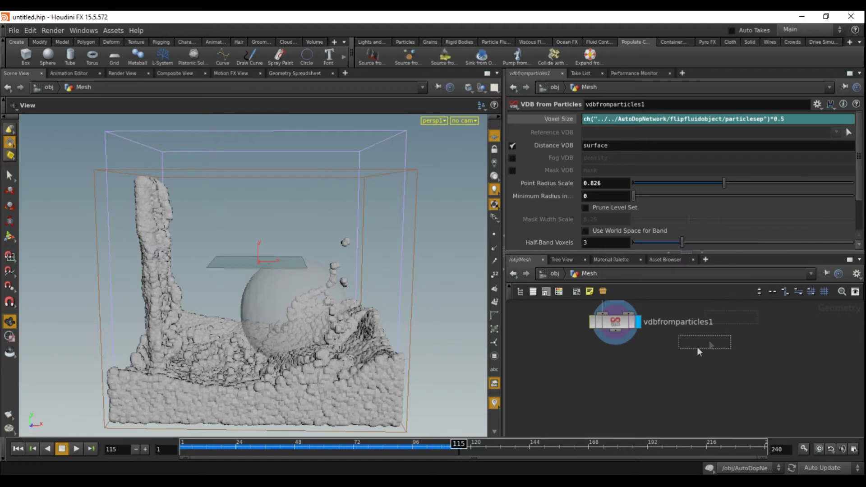
left_click(623, 383)
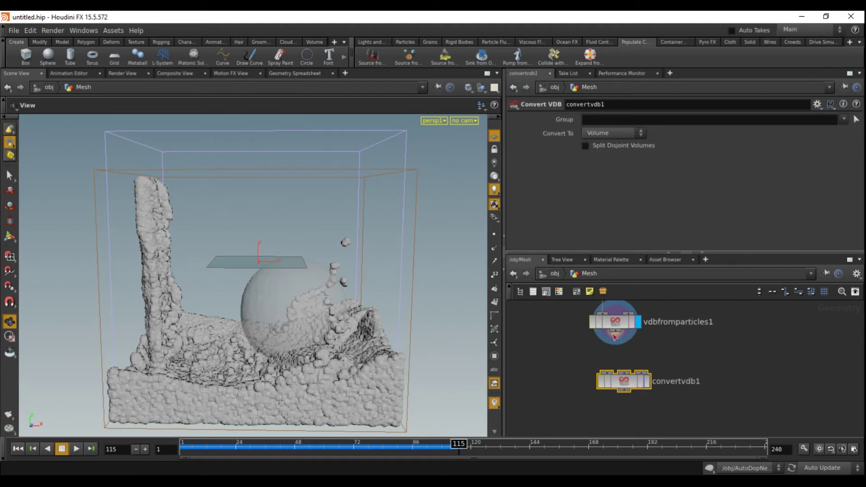
left_click_drag(624, 383, 632, 378)
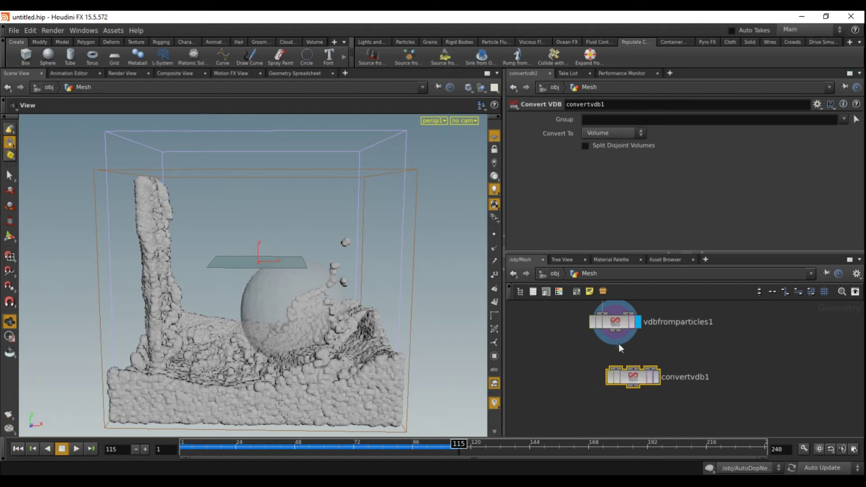
left_click_drag(615, 334, 632, 369)
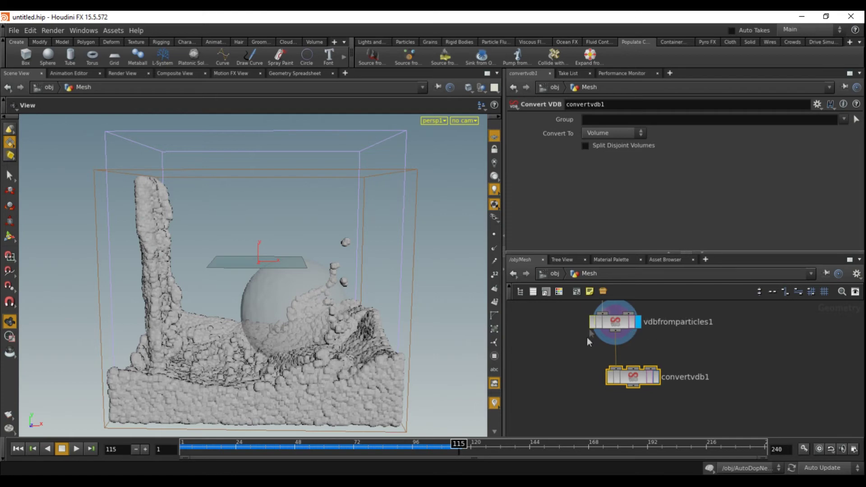
Review the parameters of the vdbfromparticles1 and dopio1 nodes.
left_click(608, 321)
scroll(554, 172, "down", 3)
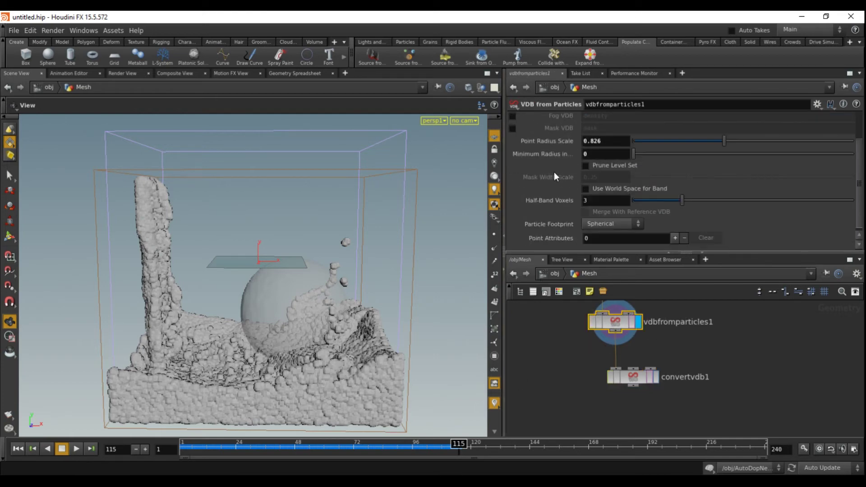
scroll(541, 136, "up", 3)
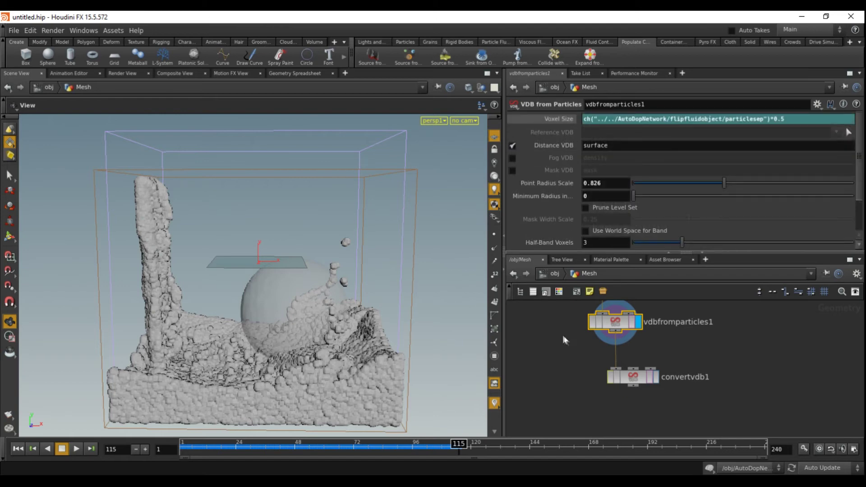
scroll(573, 327, "up", 1)
scroll(580, 323, "down", 1)
middle_click_drag(580, 323, 606, 389)
left_click(632, 331)
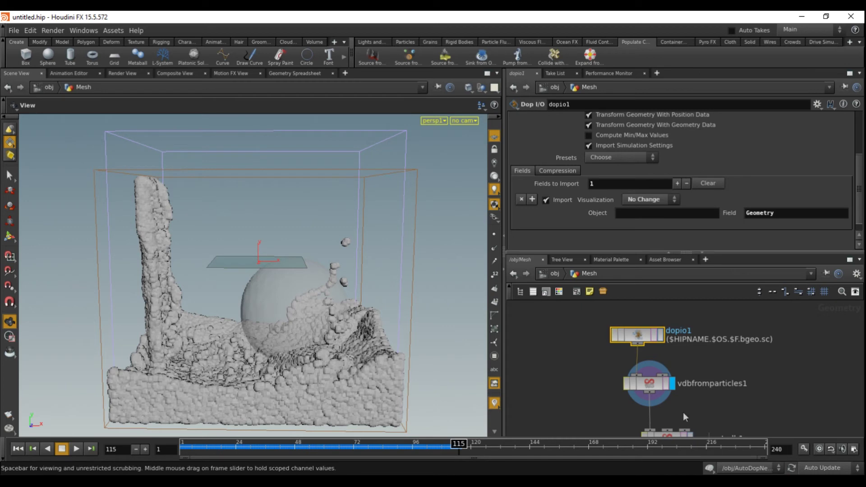
middle_click_drag(599, 396, 568, 352)
Set convertvdb1 to convert to Polygon Soup, display that node and inspect the resulting mesh up close.
left_click(638, 392)
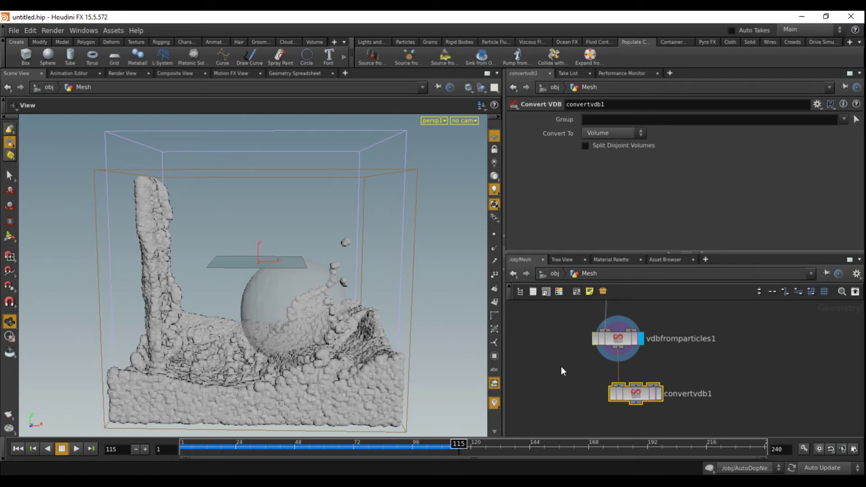
left_click(601, 133)
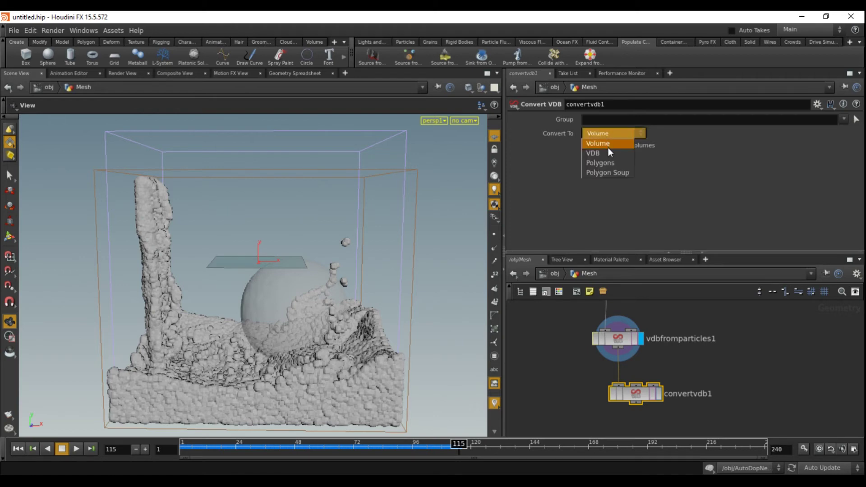
left_click(593, 173)
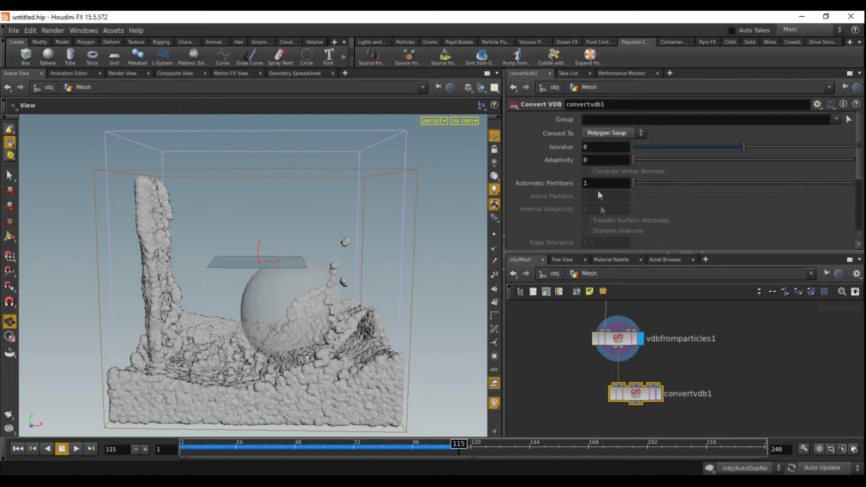
left_click(657, 396)
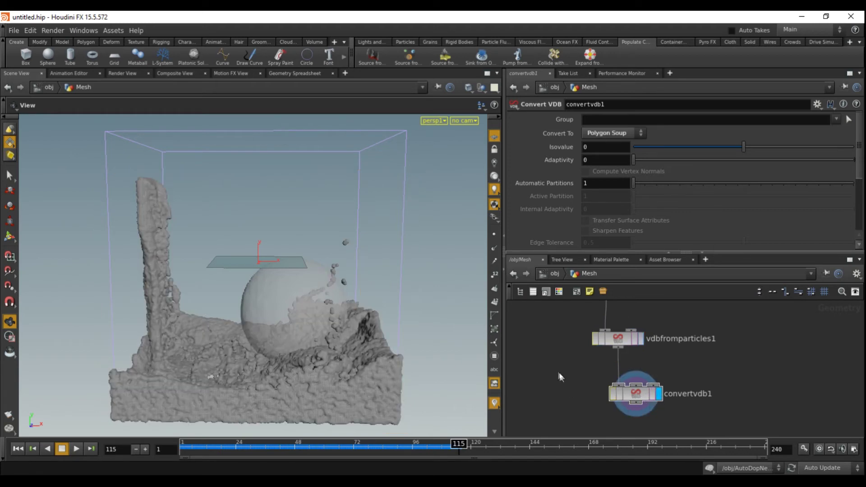
scroll(299, 396, "up", 1)
left_click_drag(262, 350, 540, 401)
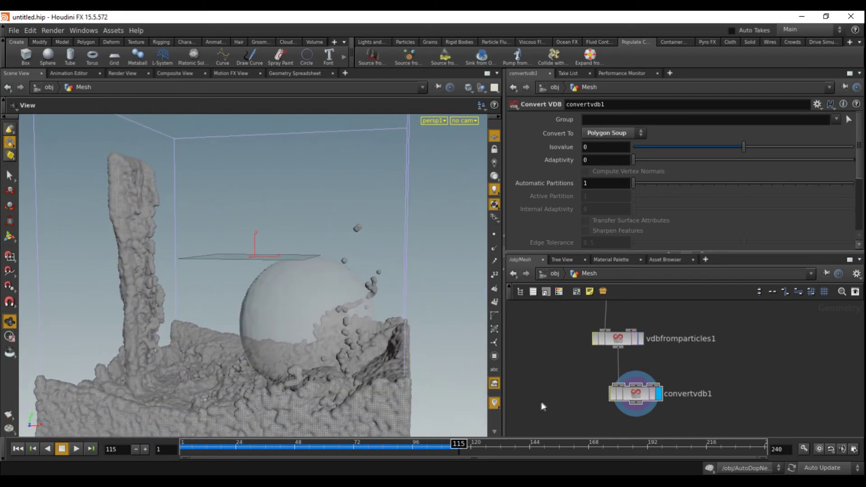
Add a VDB Smooth node below convertvdb1, connect convertvdb1's output to its first input, and display the new node.
middle_click_drag(547, 400, 541, 367)
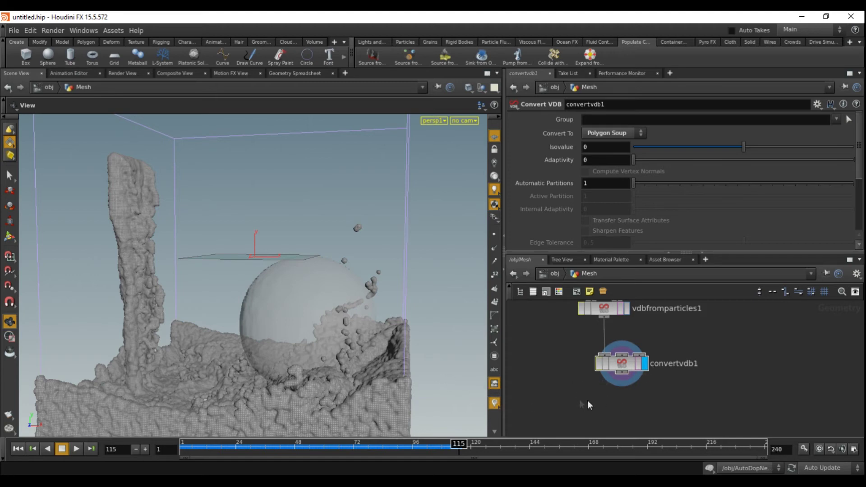
key("Tab")
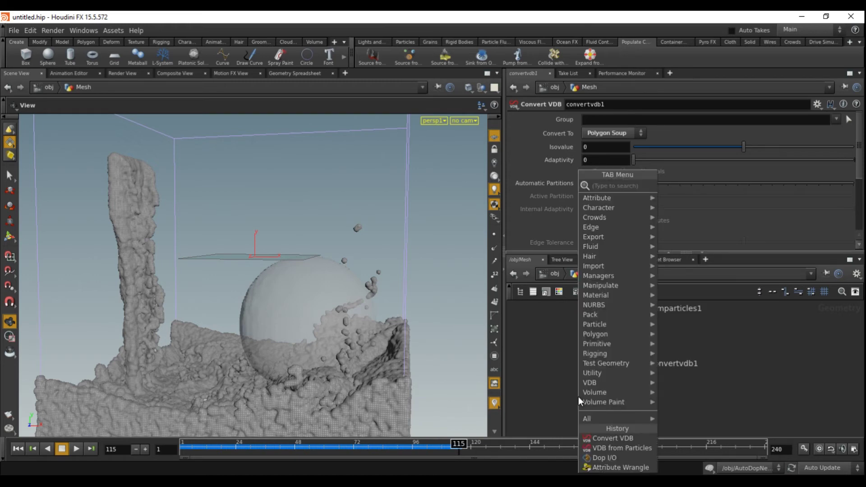
type("vdbs")
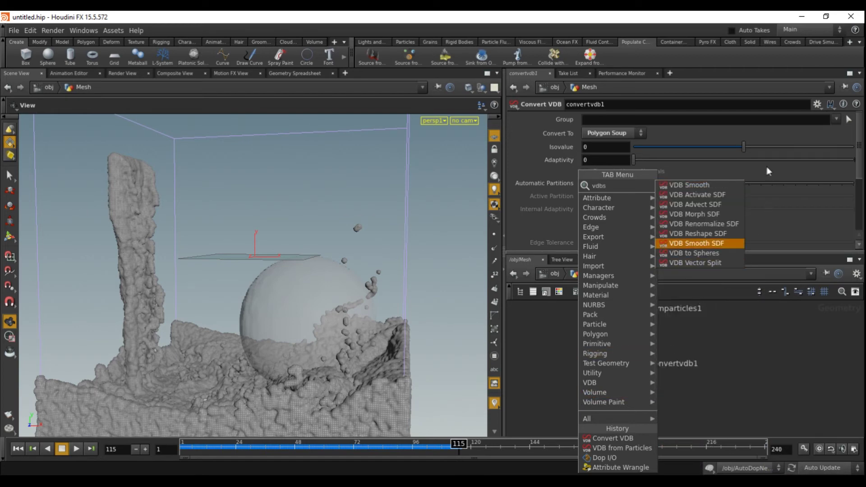
left_click(706, 188)
left_click(643, 407)
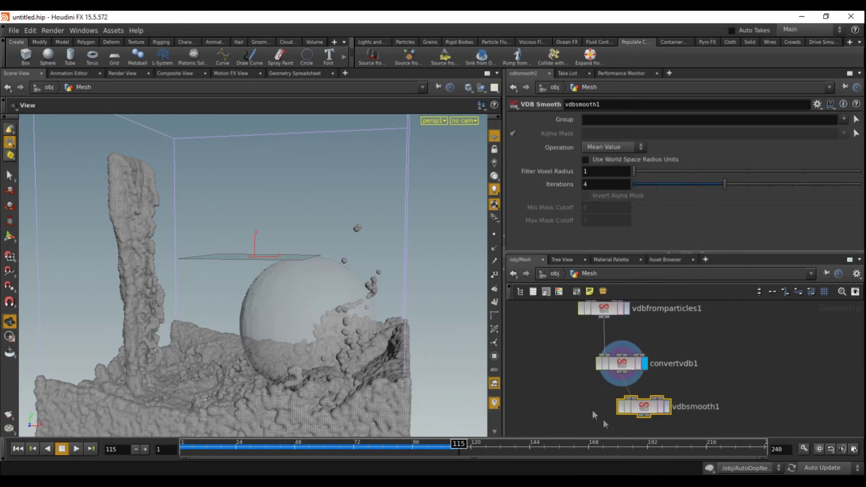
middle_click_drag(587, 405, 575, 386)
left_click_drag(632, 393, 623, 401)
left_click(648, 399)
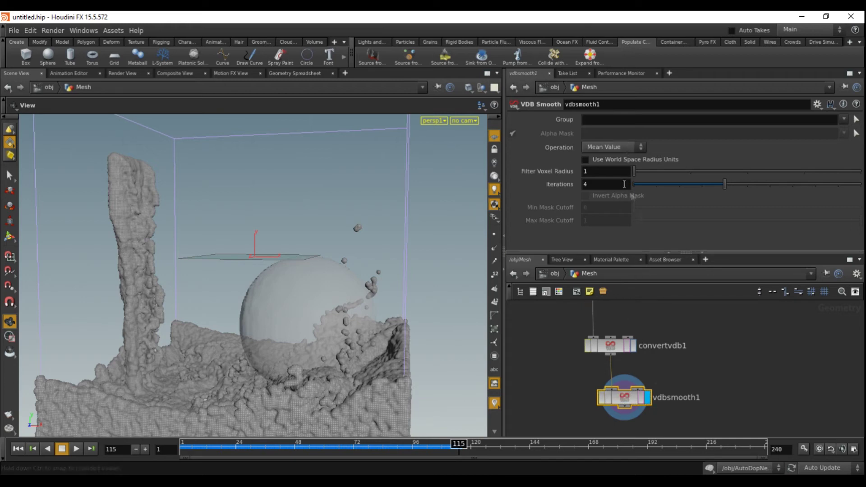
left_click(605, 144)
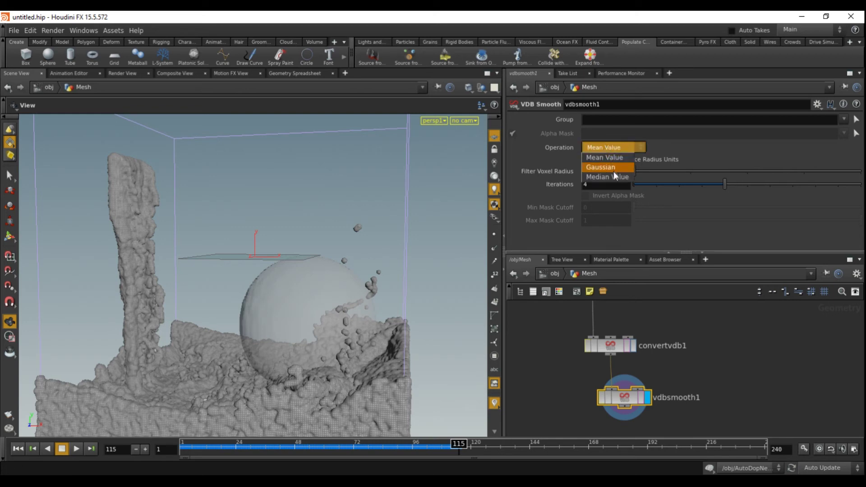
left_click(572, 243)
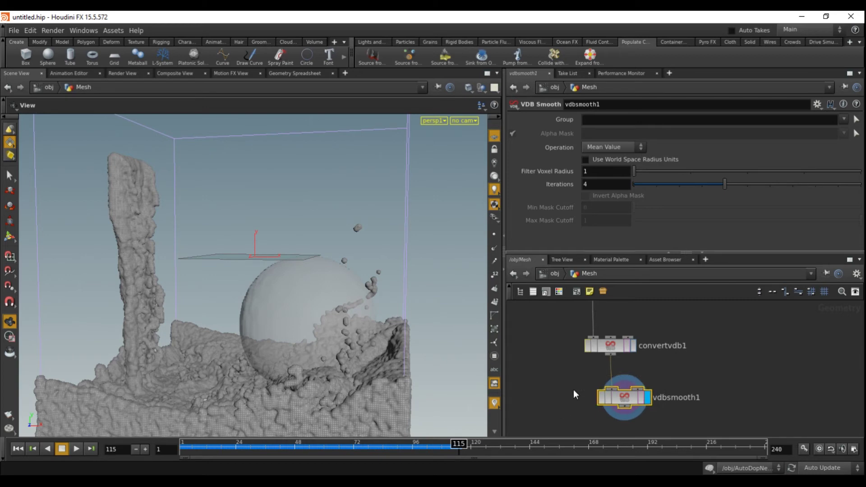
Replace the vdbsmooth1 node with a VDB Smooth SDF node and connect convertvdb1's output to its first input.
key("Delete")
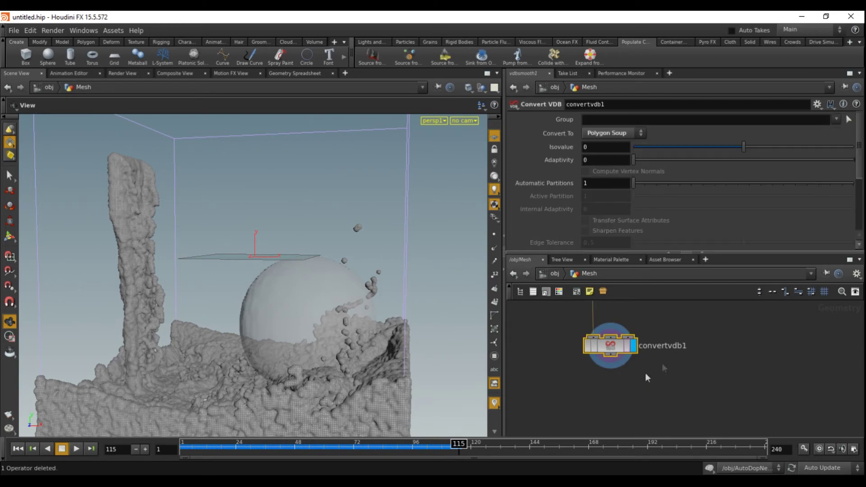
key("Tab")
mouse_move(612, 385)
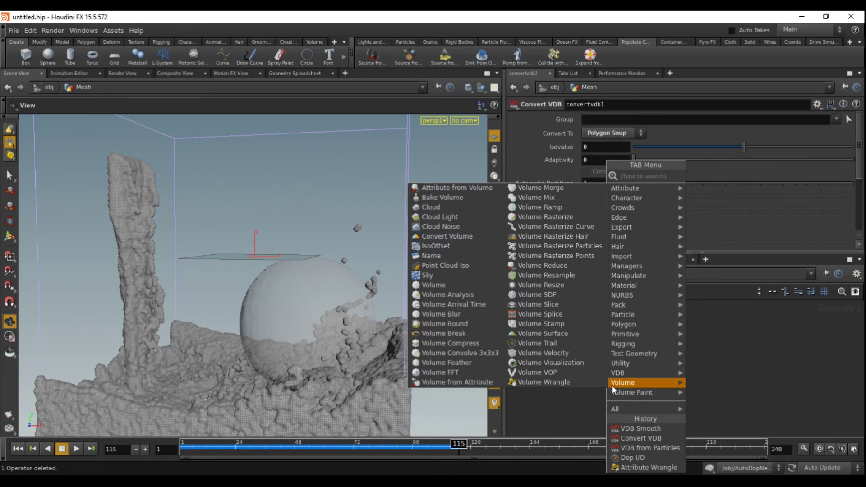
type("vdbs")
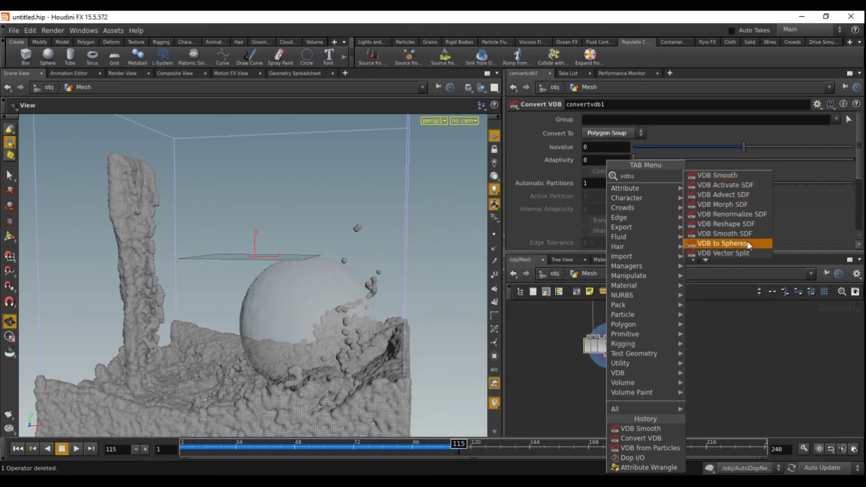
left_click(738, 234)
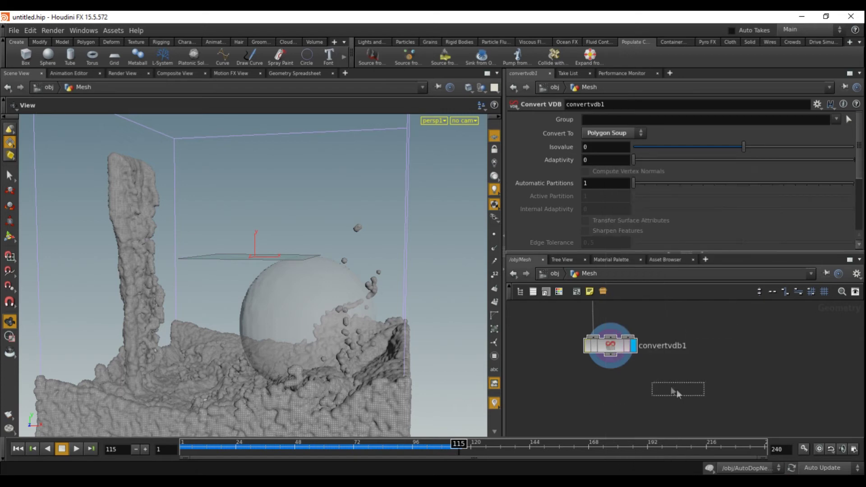
left_click(623, 402)
left_click_drag(613, 359, 612, 397)
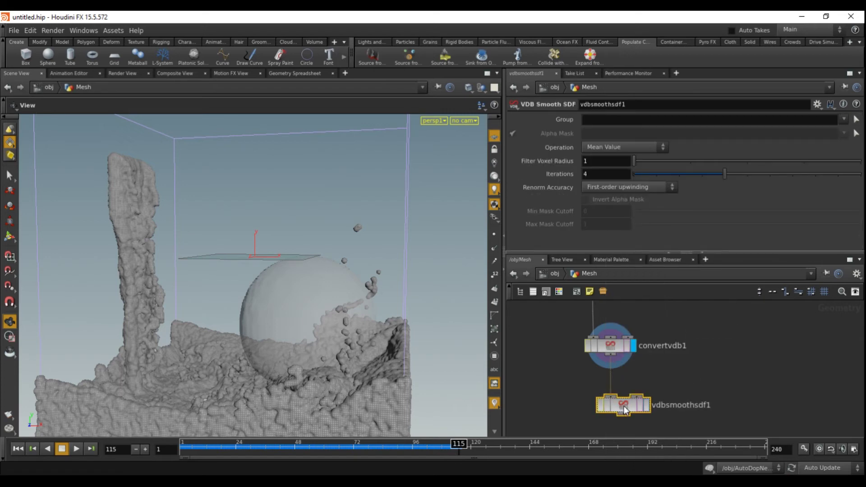
Set vdbsmoothsdf1 to the Laplacian Flow operation with 3 iterations, display it and inspect the mesh.
left_click(611, 148)
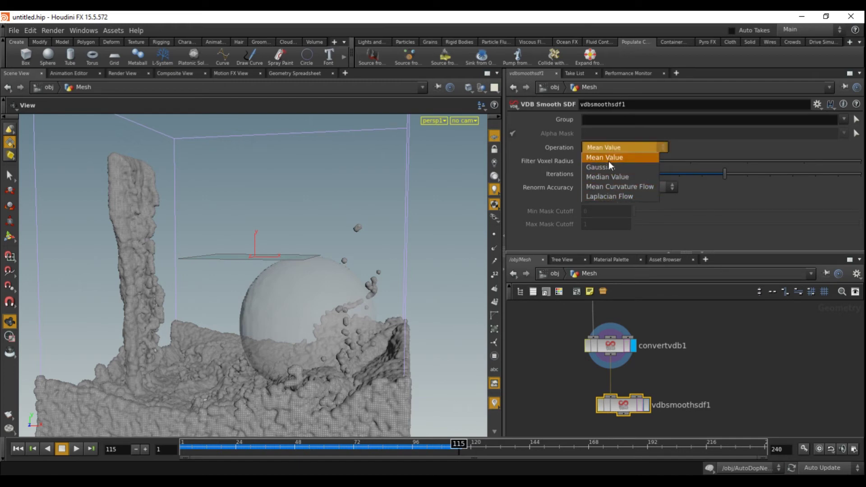
left_click(596, 196)
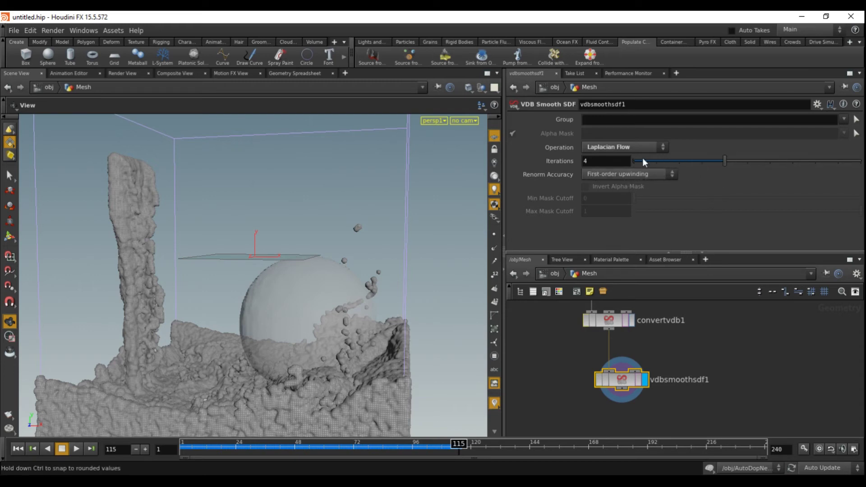
left_click(701, 161)
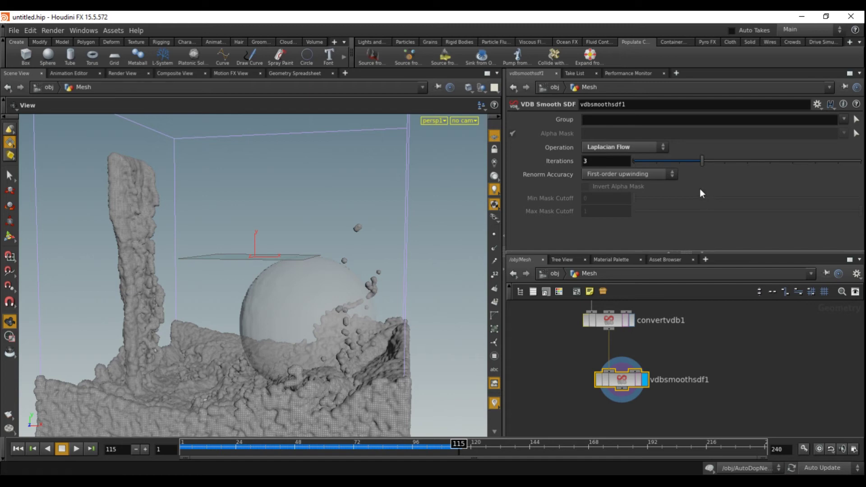
left_click_drag(242, 280, 209, 277)
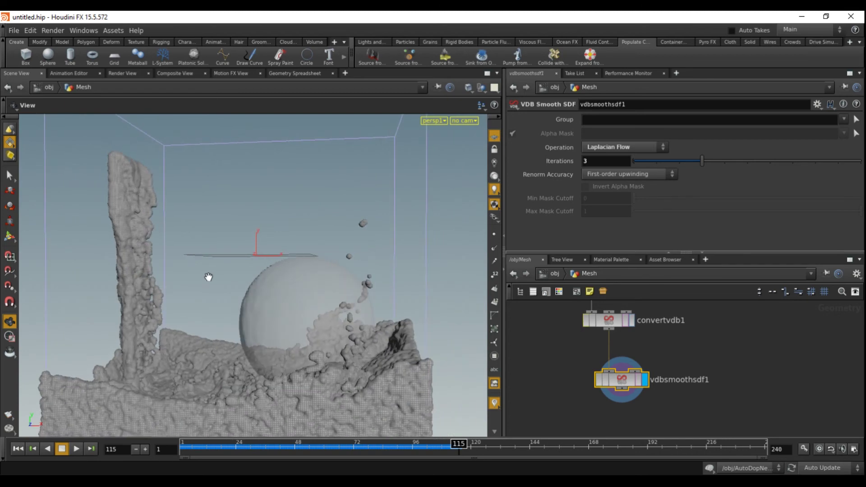
left_click_drag(185, 303, 225, 287)
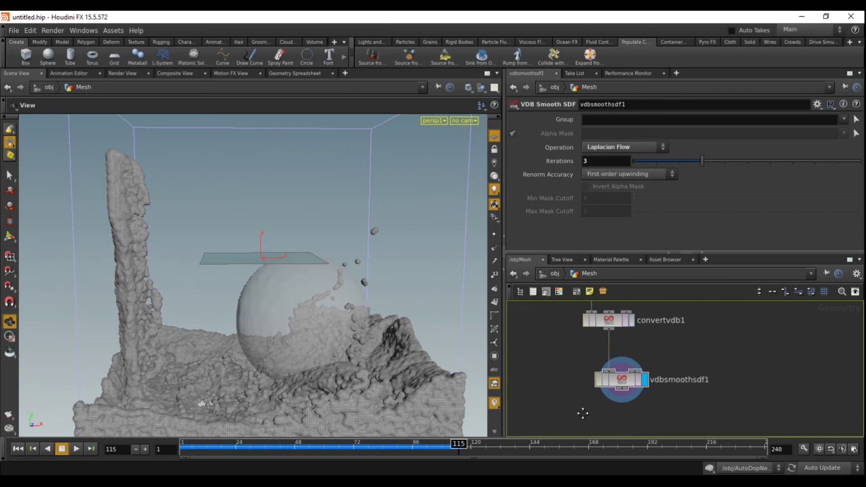
Add a VDB Reshape SDF node below vdbsmoothsdf1.
middle_click_drag(579, 412, 546, 354)
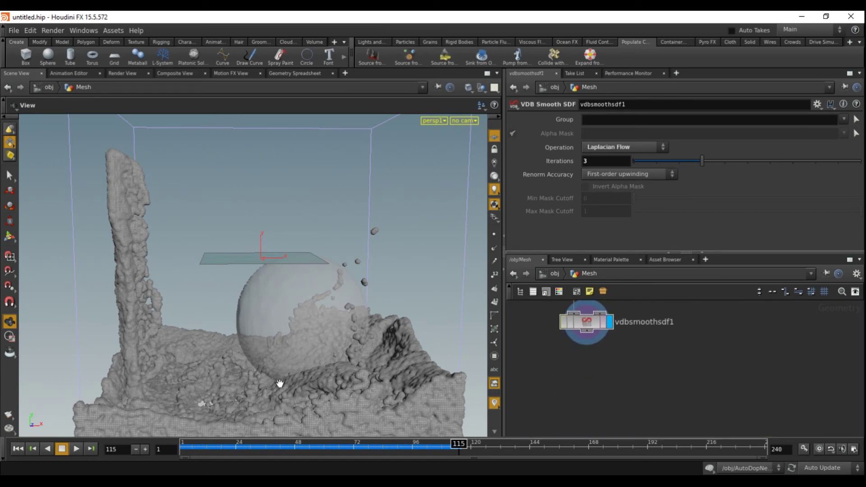
key("Tab")
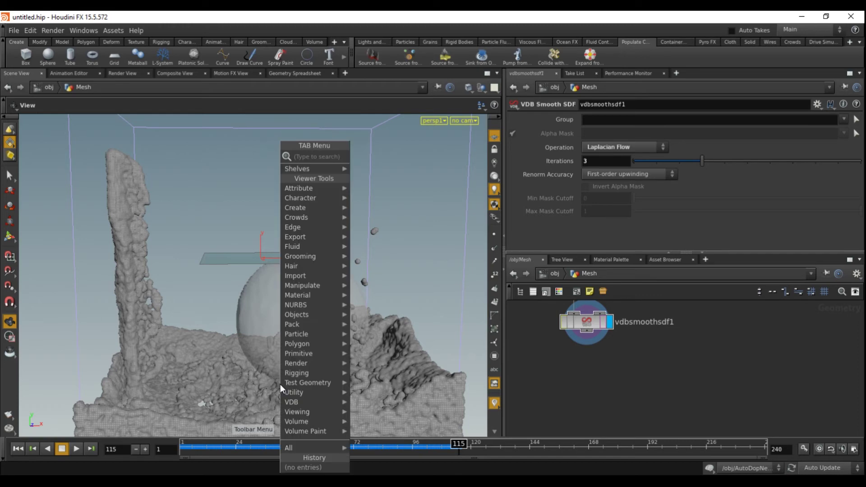
left_click(581, 384)
key("Tab")
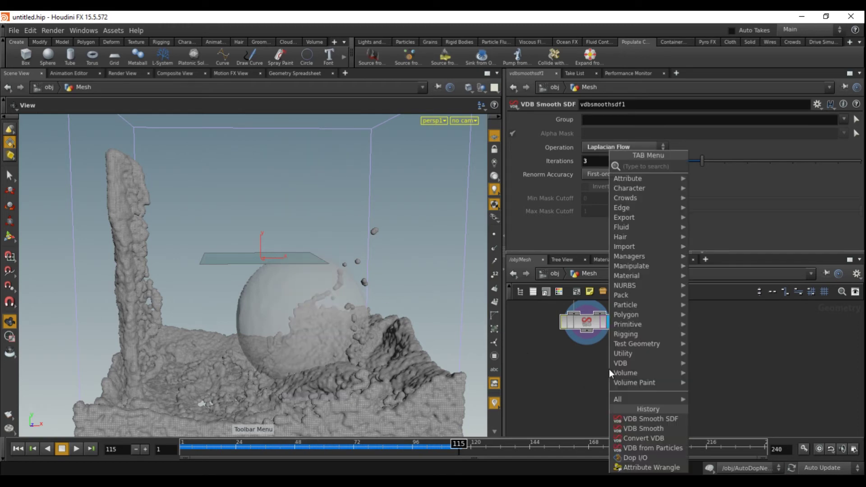
type("vdbr")
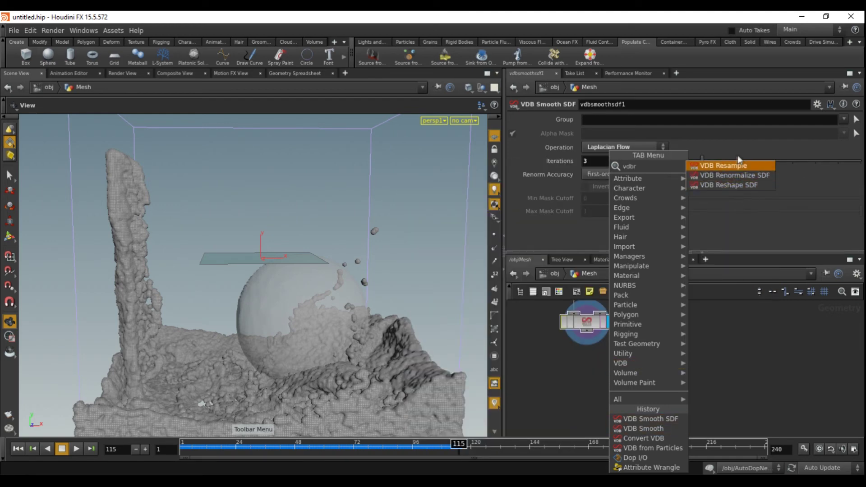
left_click(739, 186)
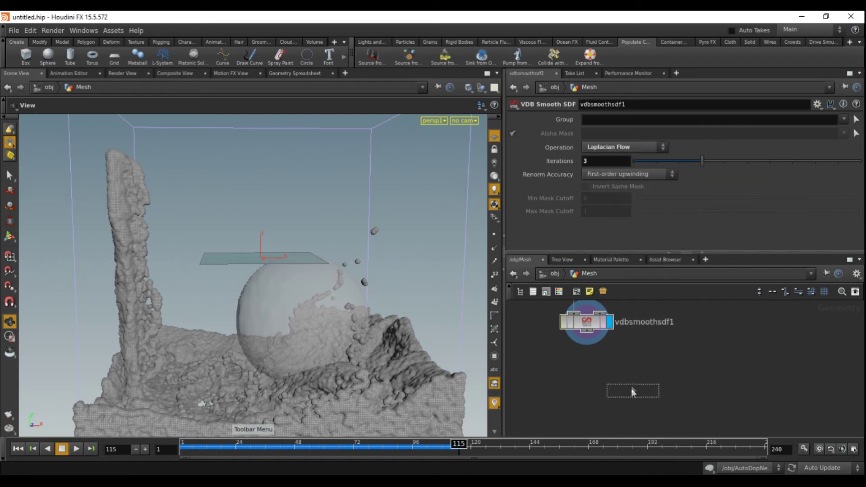
left_click(608, 375)
left_click_drag(587, 331, 596, 370)
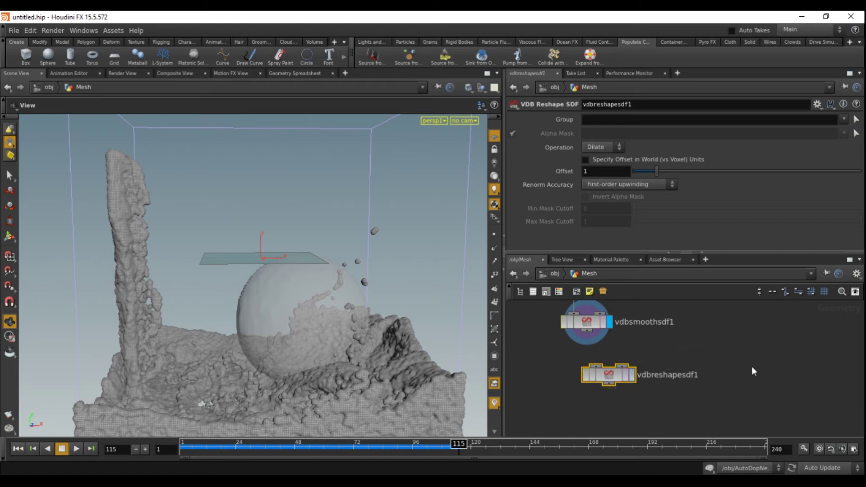
Insert vdbreshapesdf1 into the connection between vdbfromparticles1 and convertvdb1, and display it.
middle_click_drag(699, 363, 706, 417)
left_click_drag(680, 421, 590, 328)
middle_click_drag(583, 357, 592, 418)
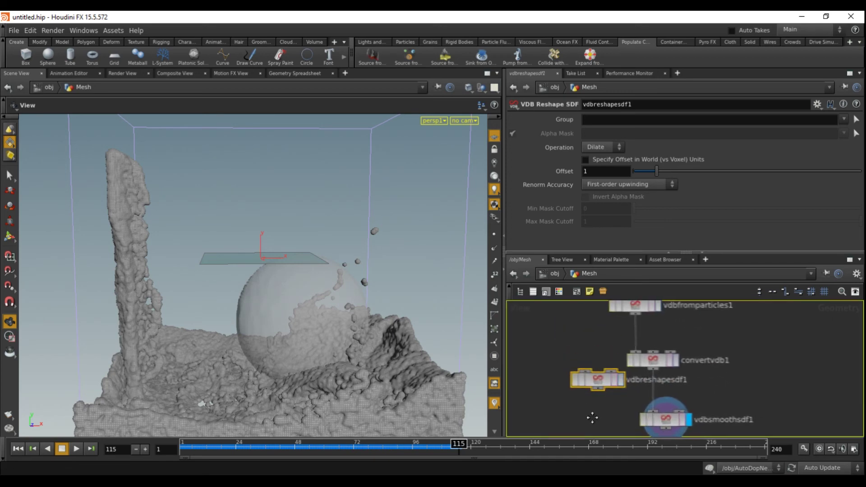
left_click_drag(587, 368, 585, 339)
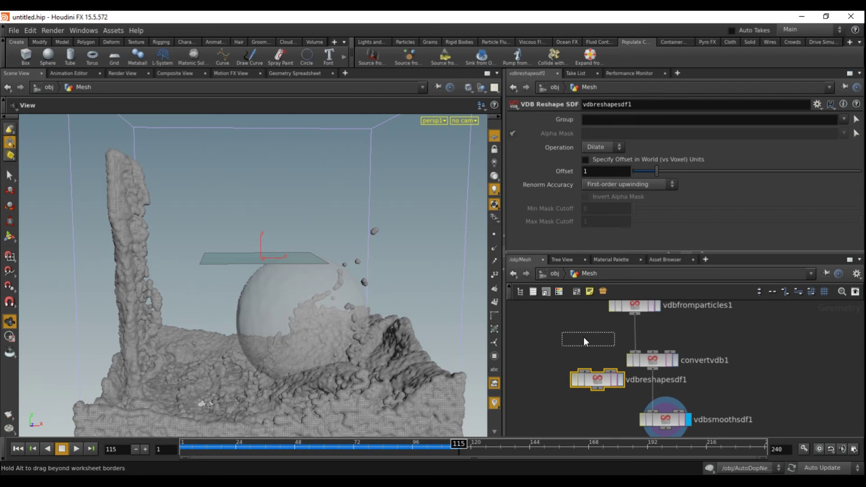
left_click_drag(583, 337, 636, 369)
left_click(667, 336)
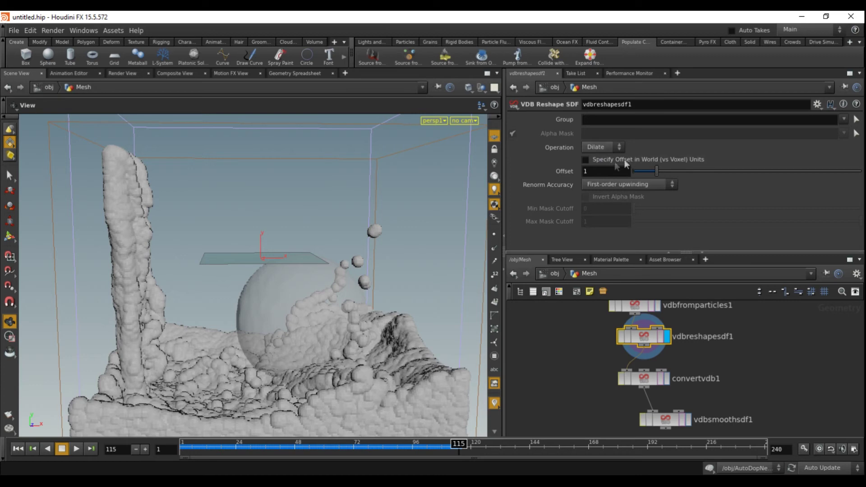
Set vdbreshapesdf1's dilate offset to 2, and display vdbsmoothsdf1 to inspect the resulting mesh.
mouse_move(567, 152)
left_click_drag(603, 167, 567, 159)
key("Return")
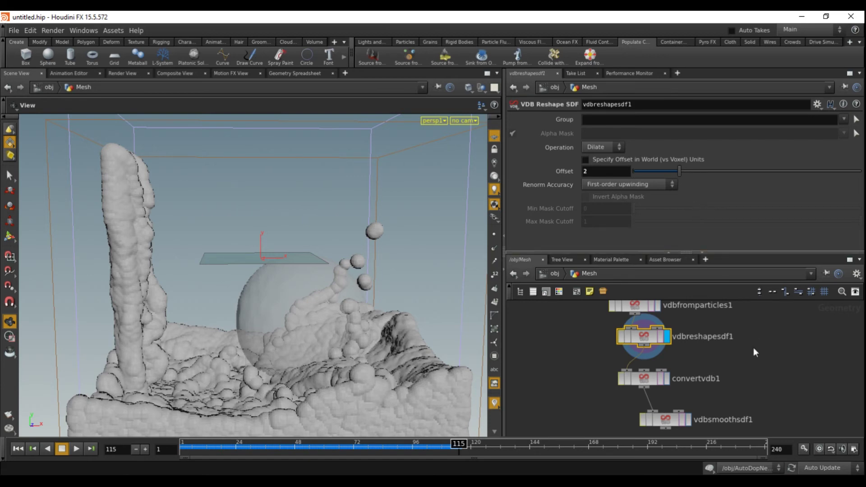
left_click(688, 422)
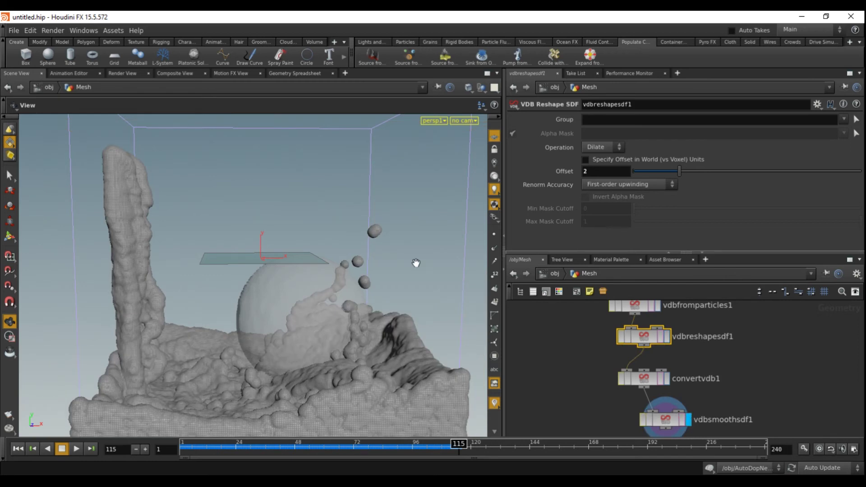
left_click_drag(364, 267, 373, 284)
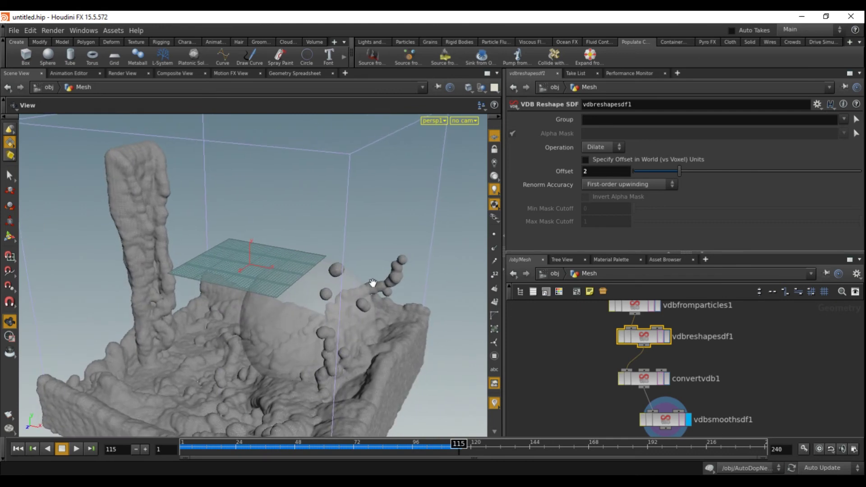
left_click_drag(320, 203, 338, 193)
Add a second VDB Reshape SDF node beside the convertvdb1 and vdbsmoothsdf1 chain.
mouse_move(664, 424)
left_mouse_down()
mouse_move(645, 415)
mouse_move(659, 420)
left_mouse_up()
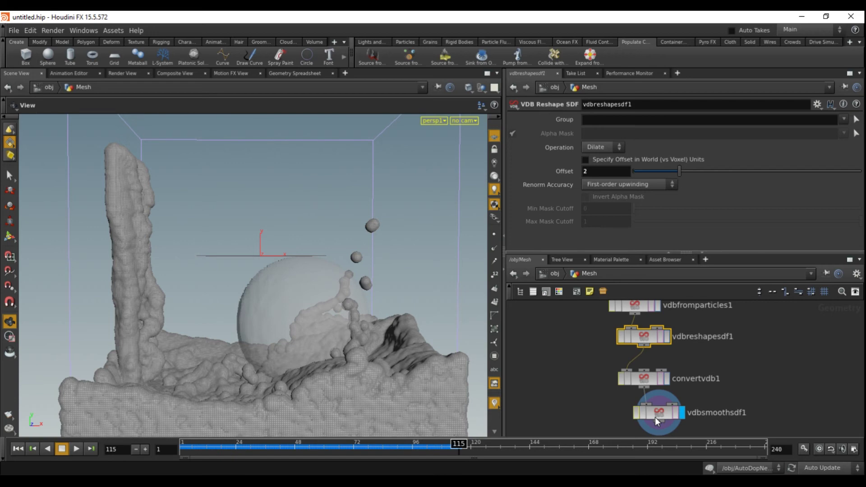
left_click(553, 387)
key("Tab")
mouse_move(556, 383)
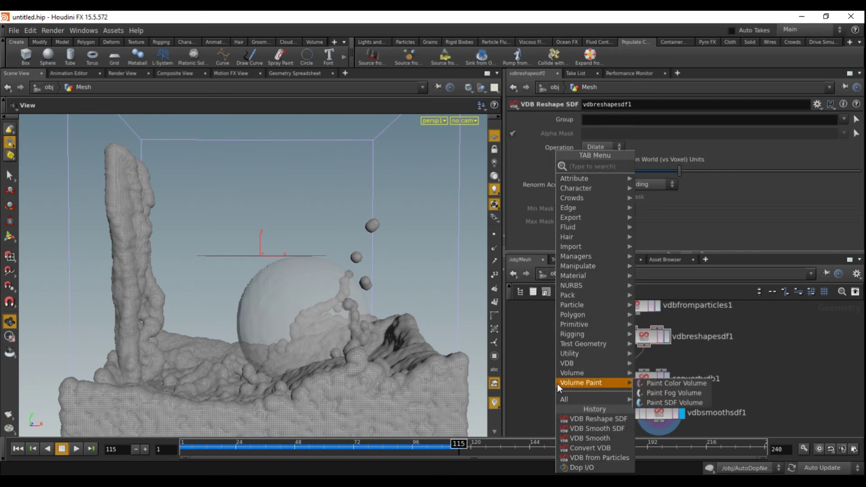
type("vdbr")
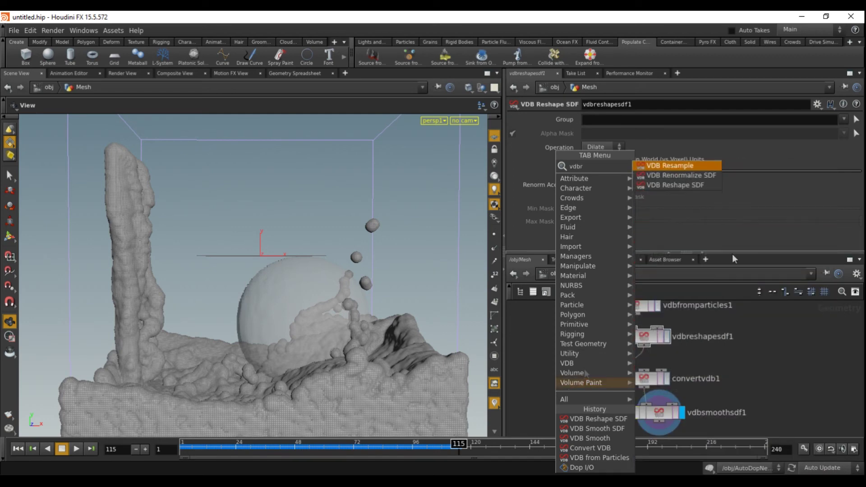
left_click(699, 185)
left_click(808, 373)
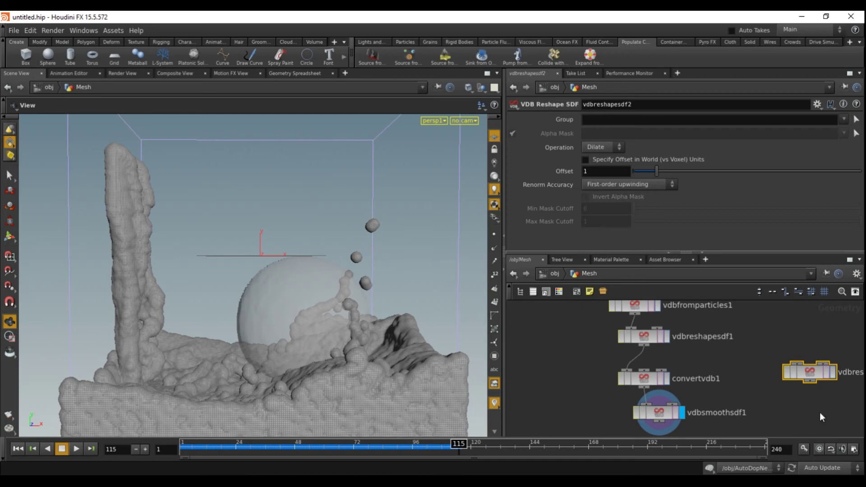
Insert vdbreshapesdf2 into the connection between convertvdb1 and vdbsmoothsdf1, spacing the neighbouring nodes to fit it.
middle_click_drag(772, 412, 748, 391)
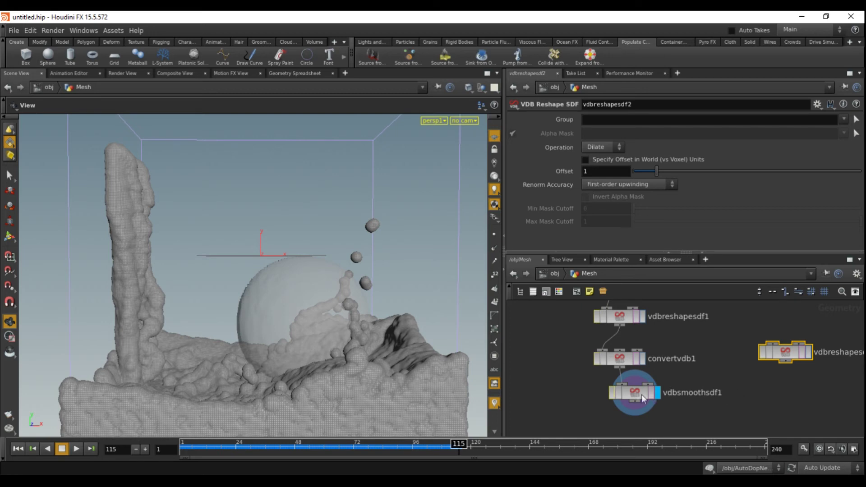
left_click_drag(629, 394, 640, 423)
left_click_drag(785, 351, 636, 389)
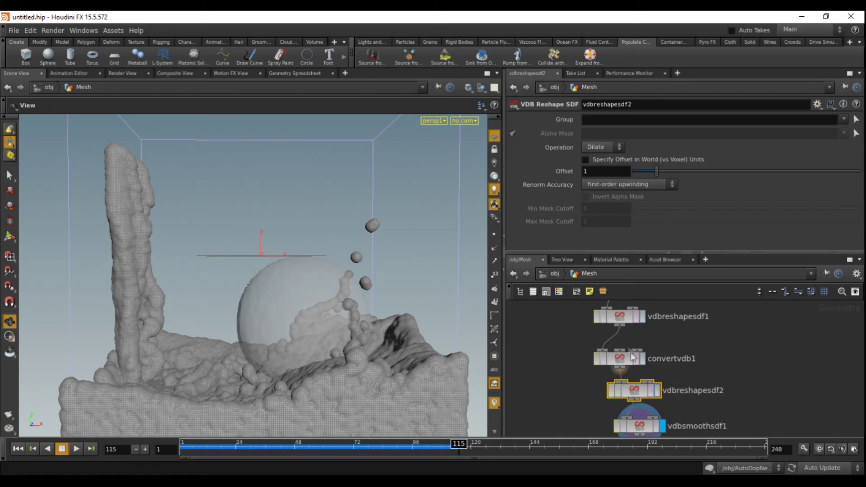
left_click_drag(608, 341, 649, 354)
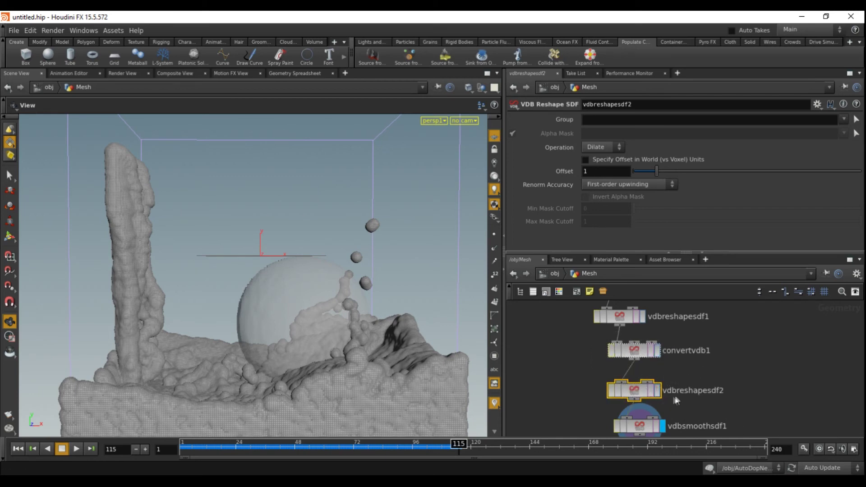
Set vdbreshapesdf2 to the Erode operation with an offset of 2 and display that node.
left_click(602, 147)
left_click(595, 168)
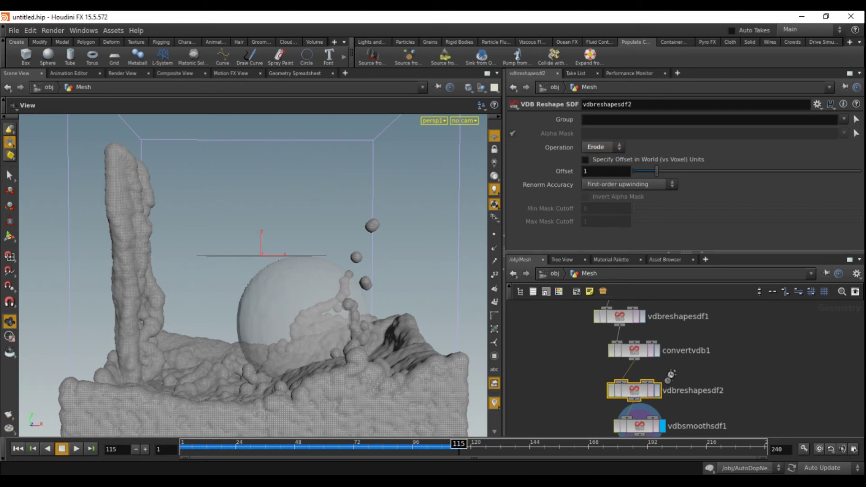
left_click(657, 389)
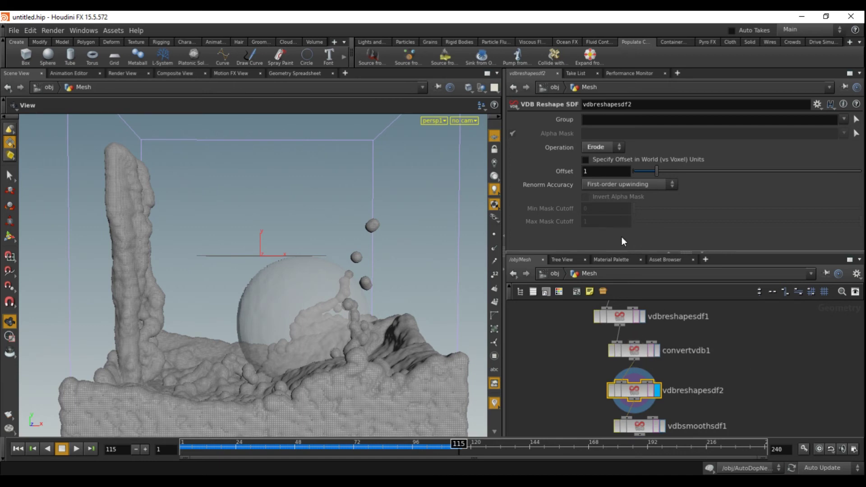
type("2")
key("Return")
Inspect the fluid mesh from several angles and review the parameters of convertvdb1.
left_click_drag(411, 282, 429, 277)
left_click_drag(356, 265, 281, 281)
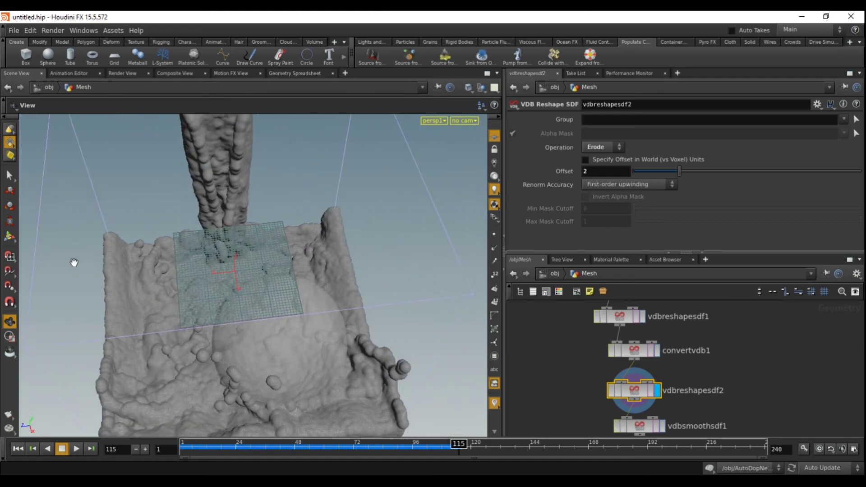
left_click_drag(126, 252, 238, 191)
scroll(246, 374, "down", 3)
scroll(245, 372, "down", 2)
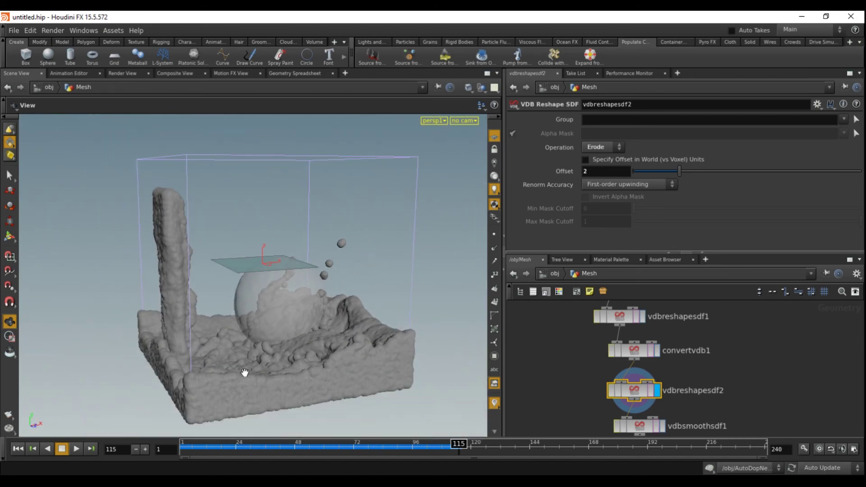
mouse_move(296, 358)
left_mouse_down()
mouse_move(270, 381)
mouse_move(293, 370)
left_mouse_up()
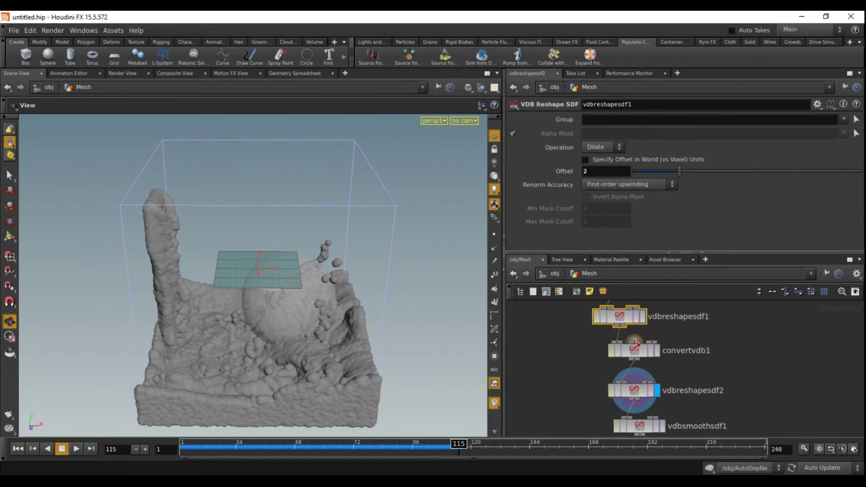
left_click(635, 355)
middle_click_drag(562, 359, 543, 344)
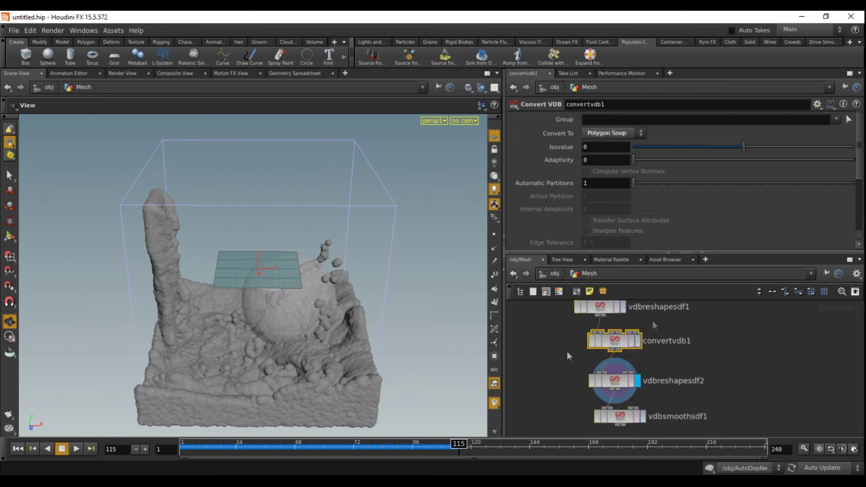
Display the vdbsmoothsdf1 node and inspect the smoothed fluid mesh at frame 88.
middle_click_drag(544, 385, 539, 365)
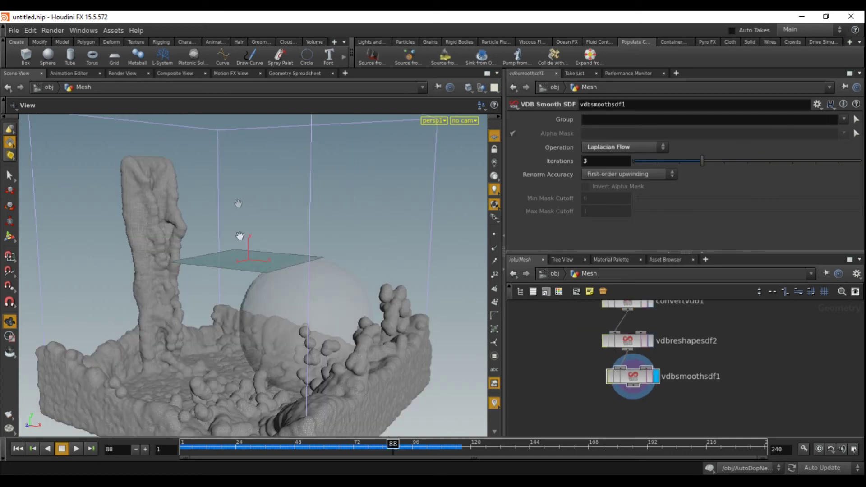
scroll(238, 257, "down", 2)
middle_click_drag(227, 347, 266, 341)
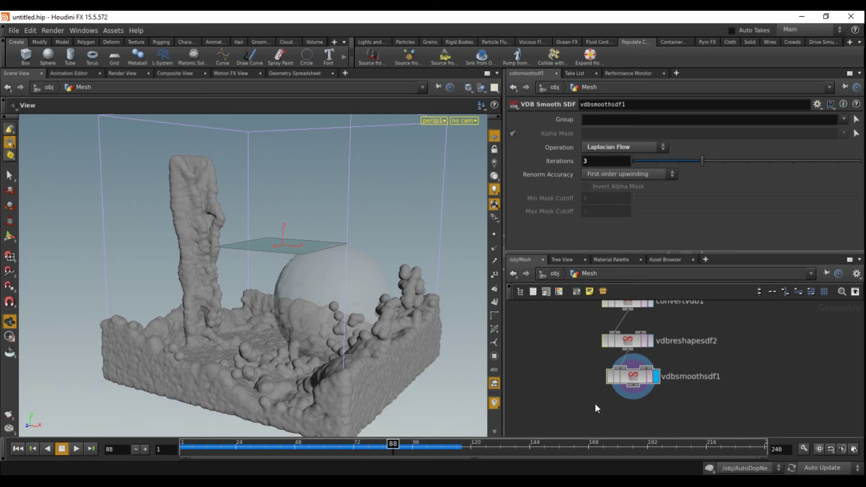
Add an Attribute Transfer node below vdbsmoothsdf1 and connect vdbsmoothsdf1 to its first input.
key("Tab")
type("attrib")
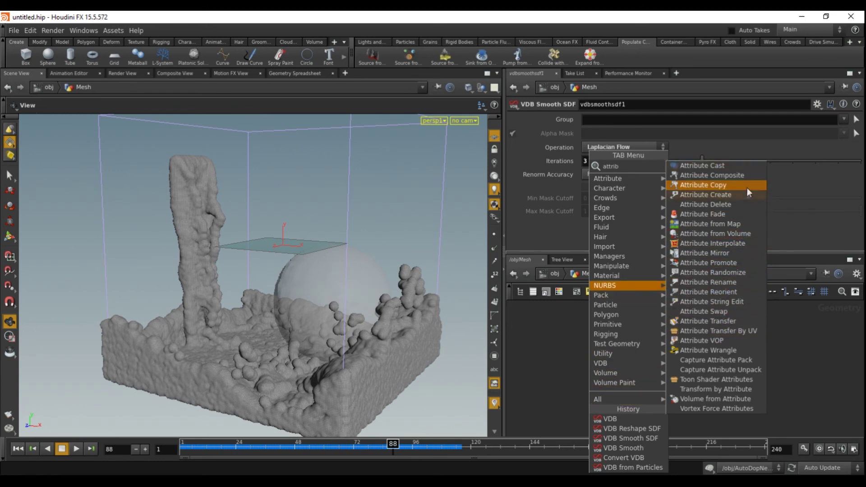
left_click(735, 320)
left_click(699, 420)
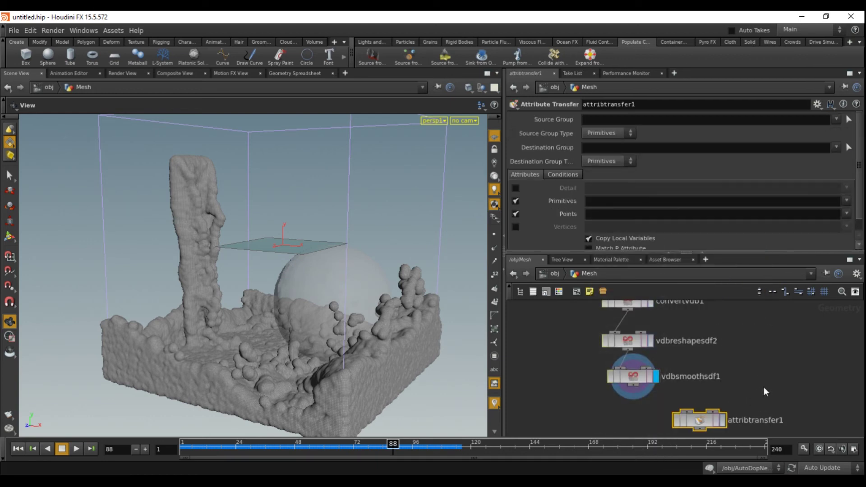
middle_click_drag(764, 386, 753, 362)
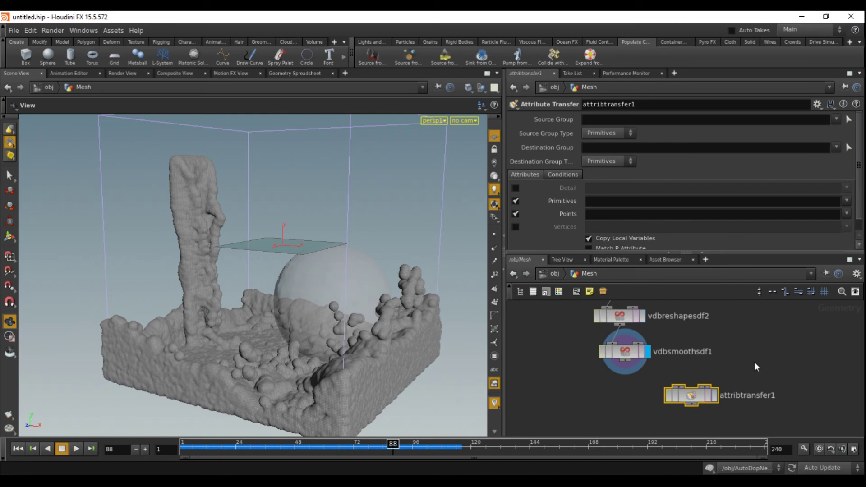
left_click_drag(691, 384, 661, 396)
left_click_drag(625, 361, 648, 398)
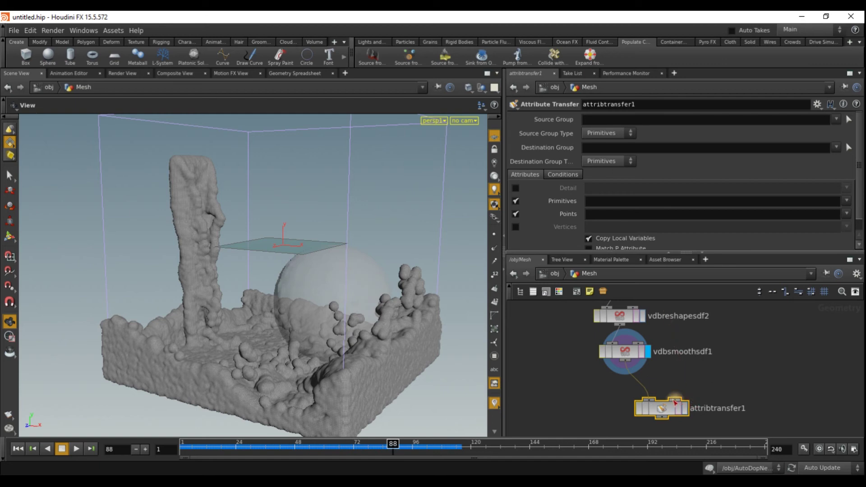
Connect the dopio1 particles to the second input of attribtransfer1 and reposition that node below vdbsmoothsdf1.
middle_click_drag(720, 338, 747, 438)
middle_click_drag(614, 307, 646, 352)
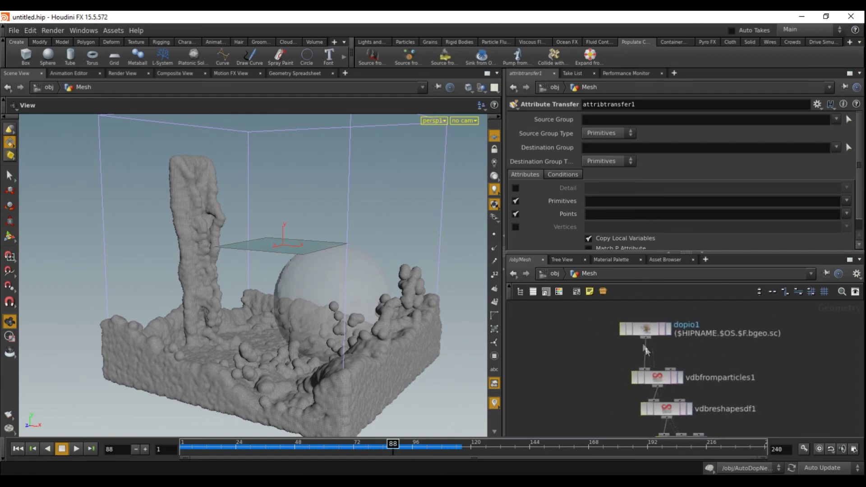
middle_click_drag(778, 377, 668, 152)
left_click(595, 389)
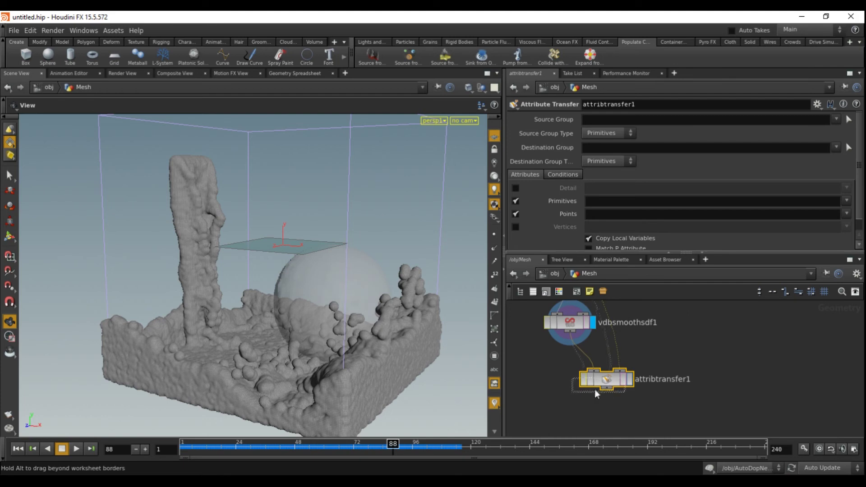
left_click_drag(594, 388, 581, 397)
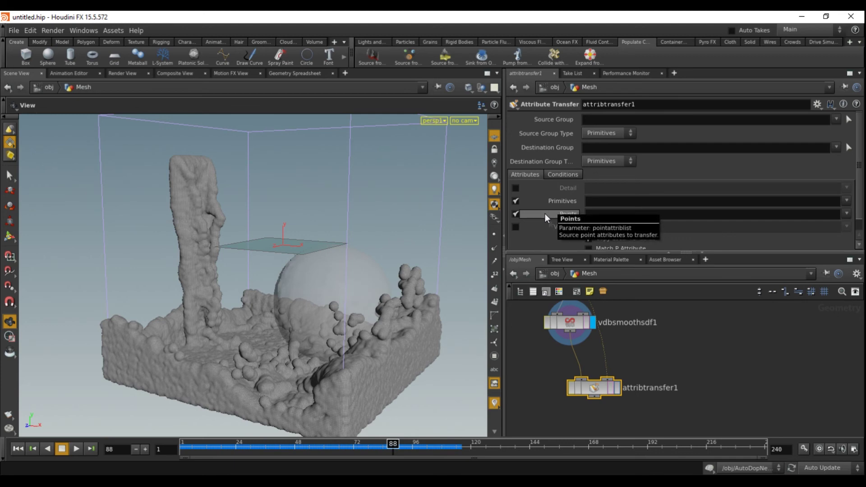
Display attribtransfer1 and set its point attributes for transfer to v.
left_click(616, 386)
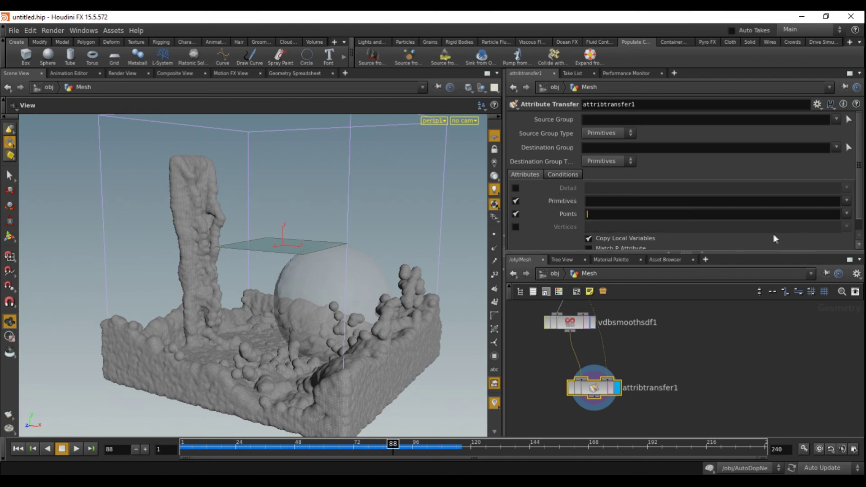
type("v")
left_click(732, 359)
In the conditions of attribtransfer1, set the Distance Threshold to 0.1 and the Max Sample Count to 2.
left_click(572, 177)
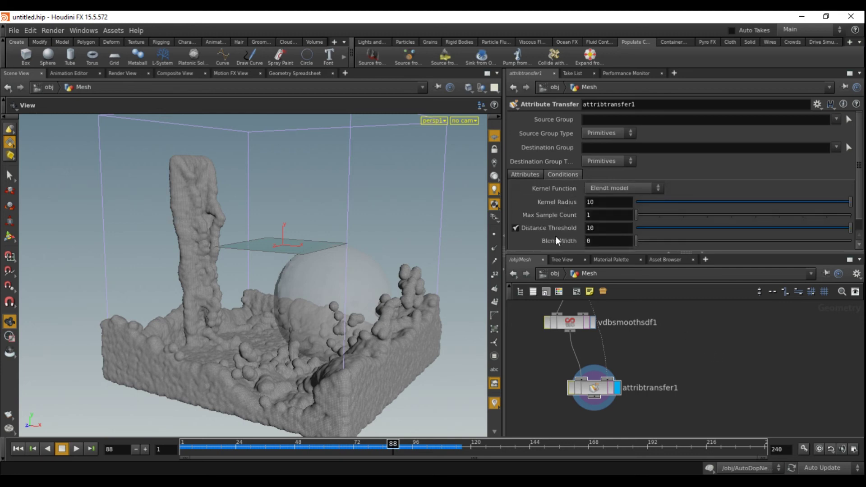
left_click_drag(759, 227, 753, 228)
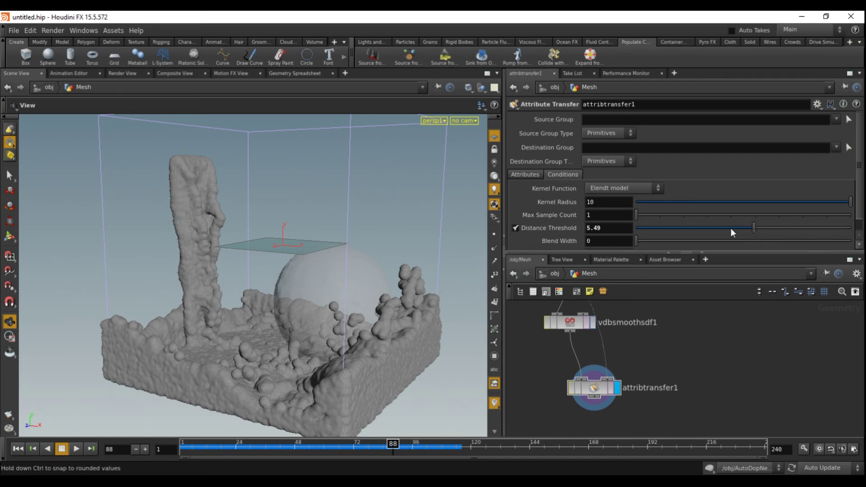
left_click_drag(708, 226, 704, 229)
left_click_drag(677, 228, 644, 229)
left_click_drag(638, 226, 636, 227)
type(".1")
key("Return")
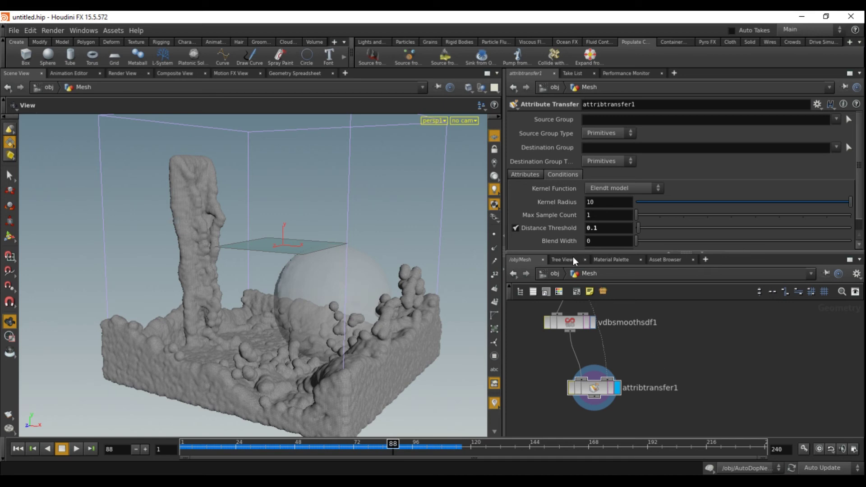
scroll(568, 216, "down", 1)
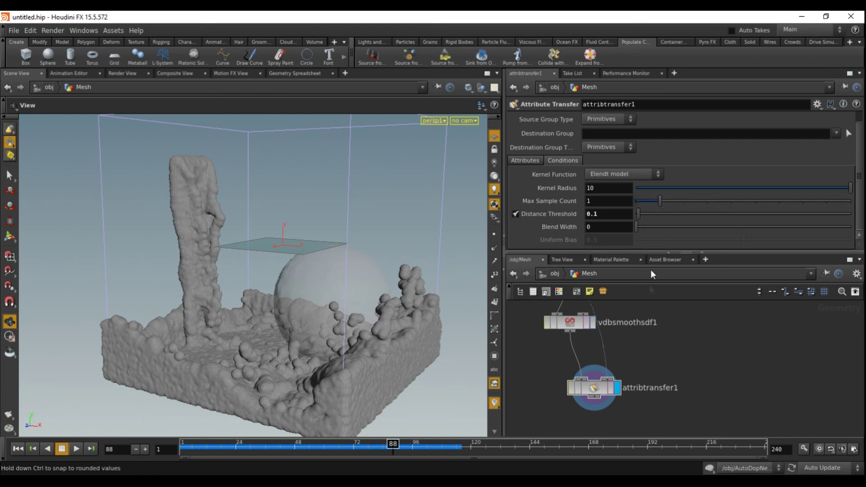
Examine the fluid mesh around the sphere and container from several angles, both close up and as a whole.
left_click_drag(207, 279, 181, 308, "alt")
left_click_drag(238, 356, 261, 356, "alt")
left_click_drag(289, 324, 248, 311, "alt")
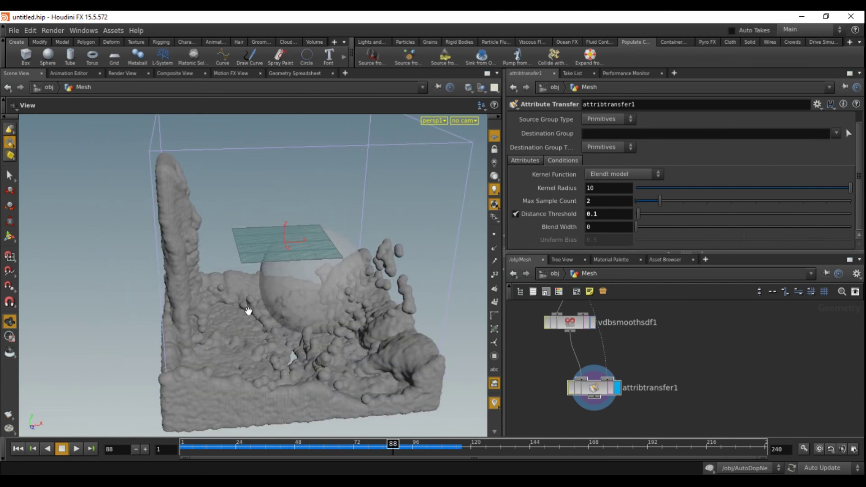
left_click_drag(218, 361, 199, 351, "alt")
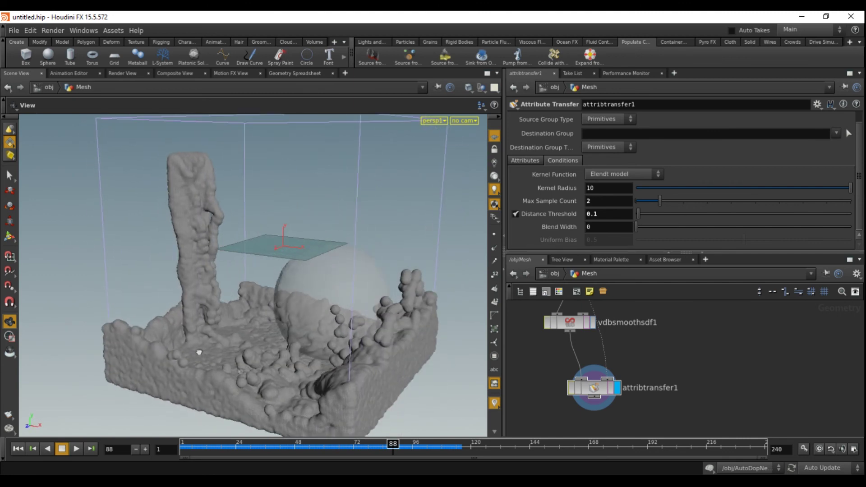
left_click_drag(397, 383, 300, 350, "alt")
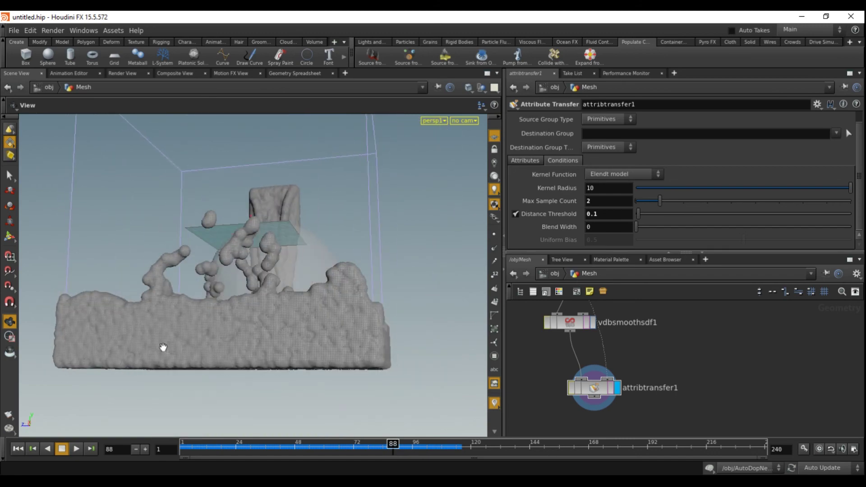
scroll(164, 347, "up", 3)
left_click_drag(177, 353, 273, 321, "alt")
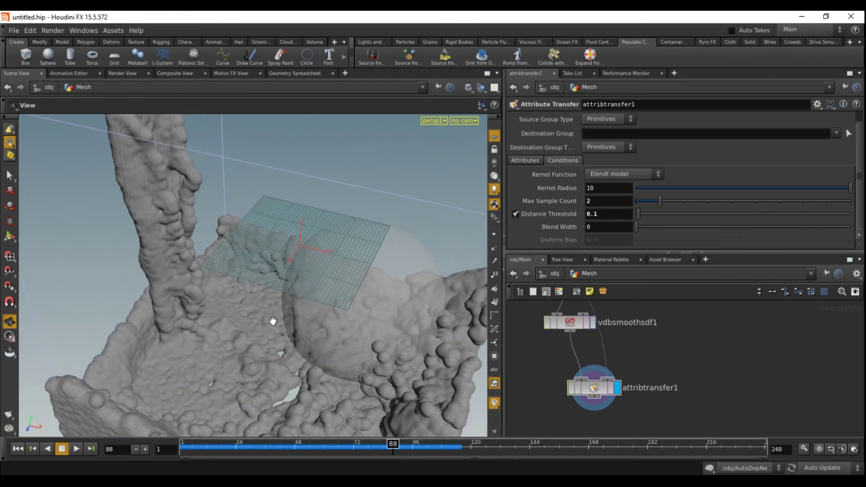
scroll(272, 320, "down", 5)
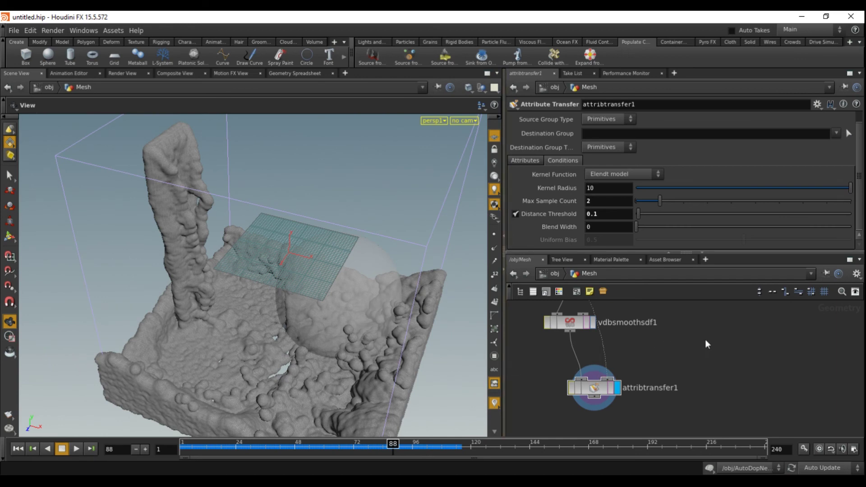
Add a File Cache node below attribtransfer1, connect attribtransfer1 to its input and display it.
key("Tab")
type("fil")
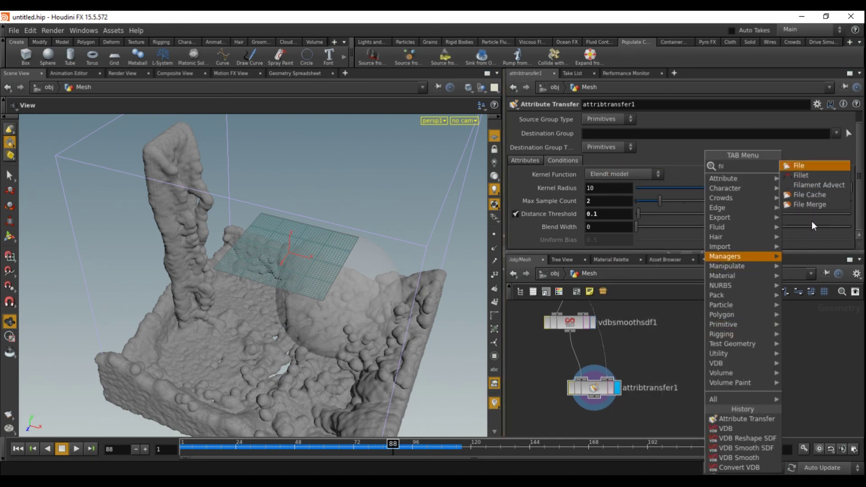
left_click(811, 194)
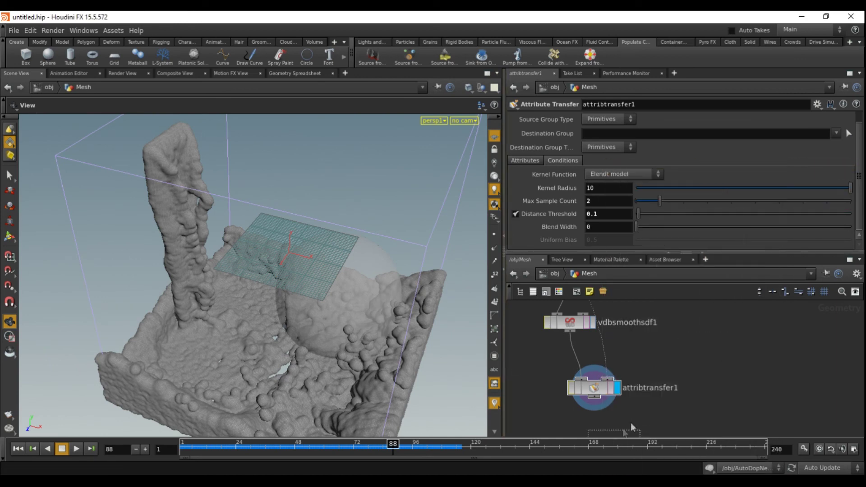
left_click(642, 427)
left_click_drag(602, 367, 583, 390)
left_click_drag(567, 342, 588, 382)
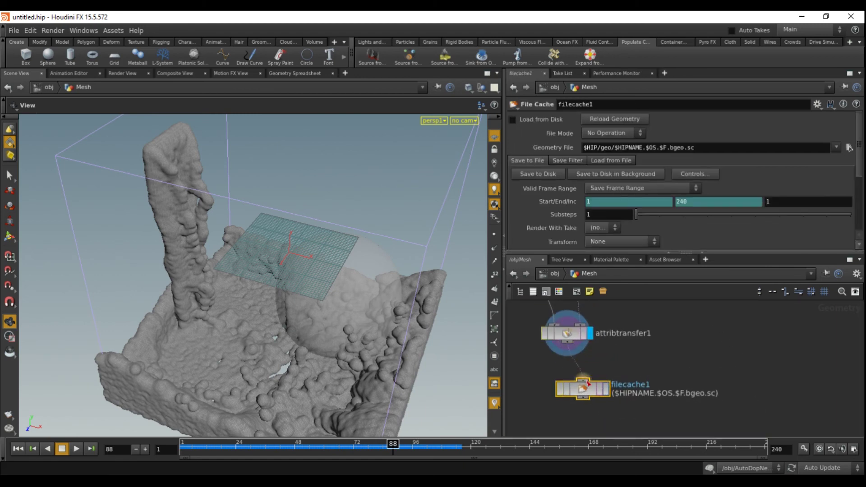
left_click(604, 389)
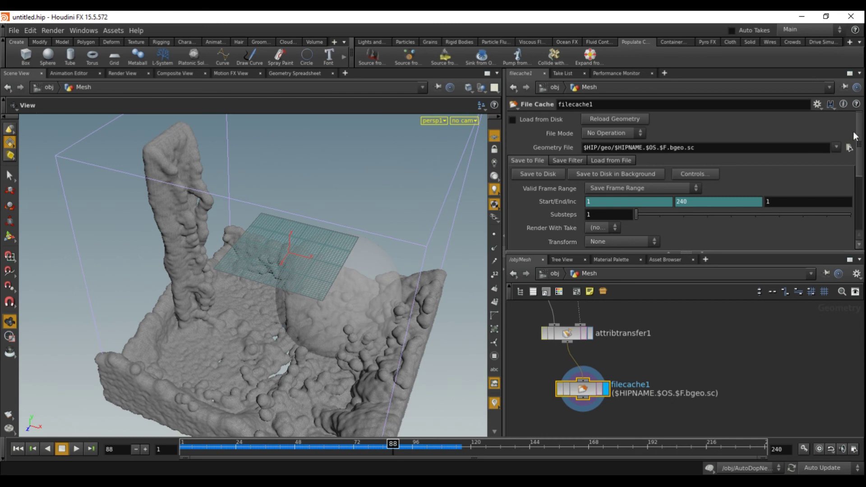
Try the Write Files mode on filecache1, check its geometry file location, and delete that node.
left_click(597, 136)
left_click(606, 166)
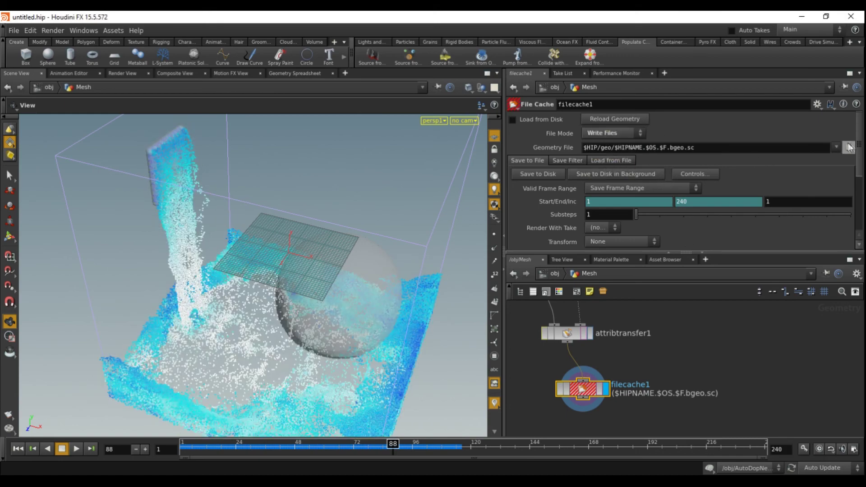
left_click(849, 148)
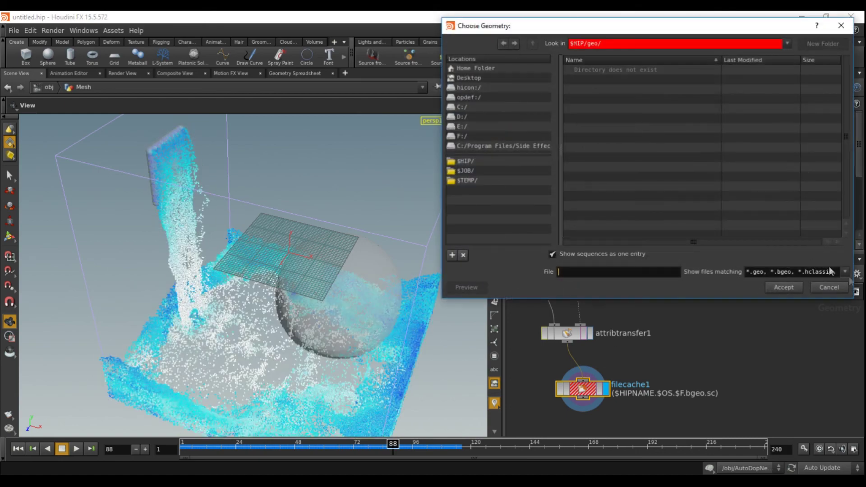
left_click(828, 287)
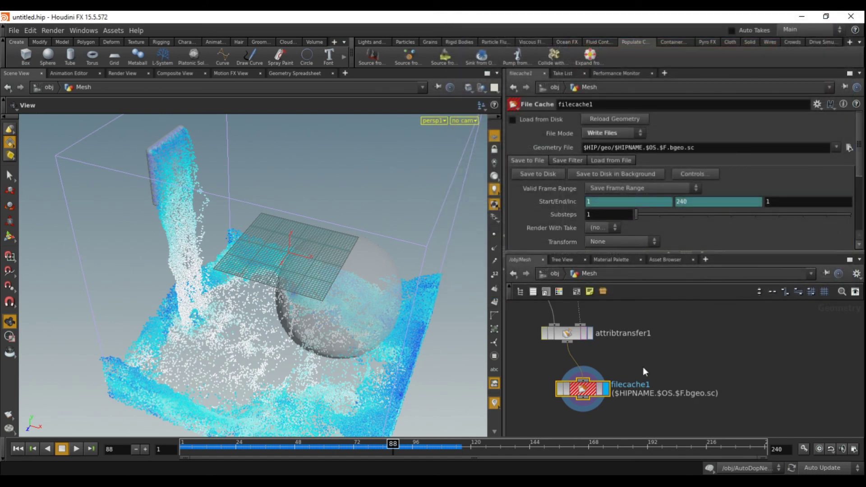
middle_click_drag(701, 342, 720, 337)
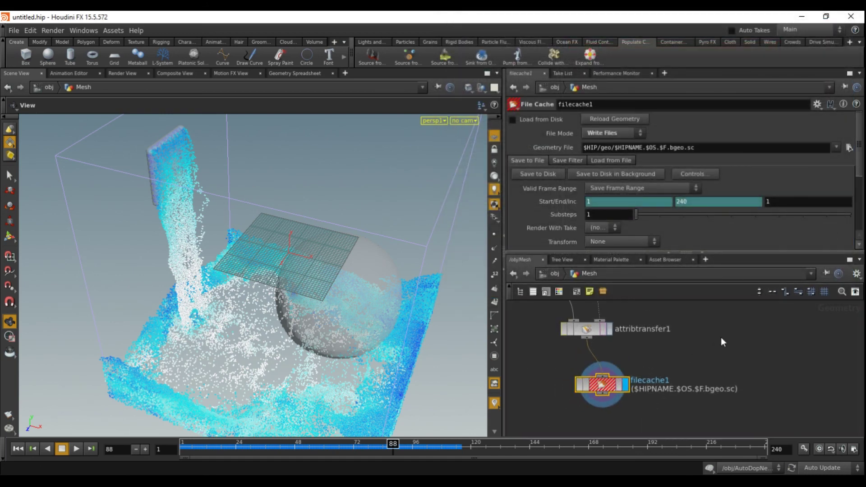
key("Delete")
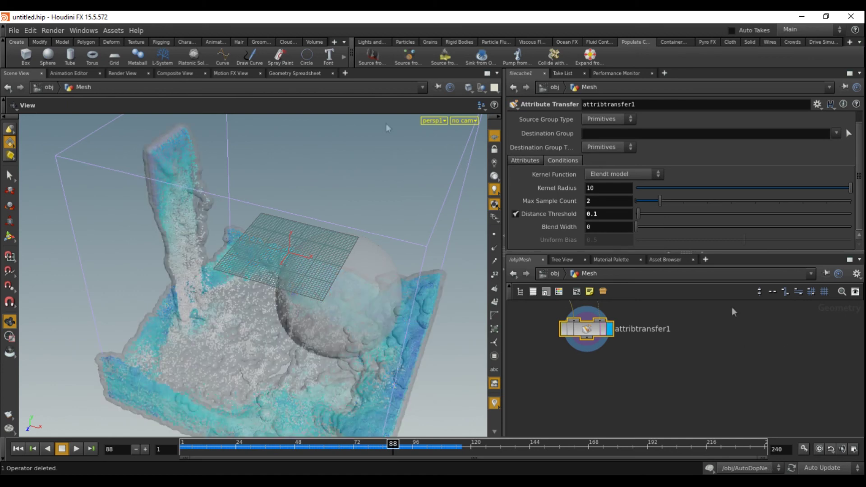
left_click(14, 30)
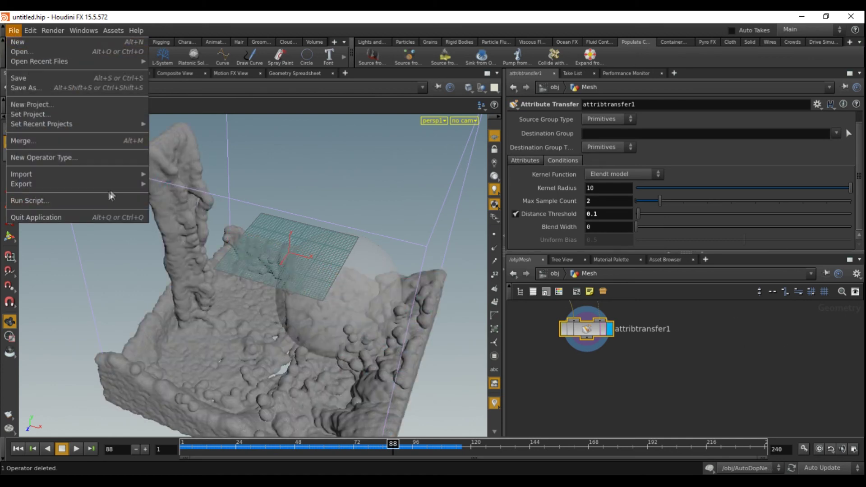
mouse_move(122, 184)
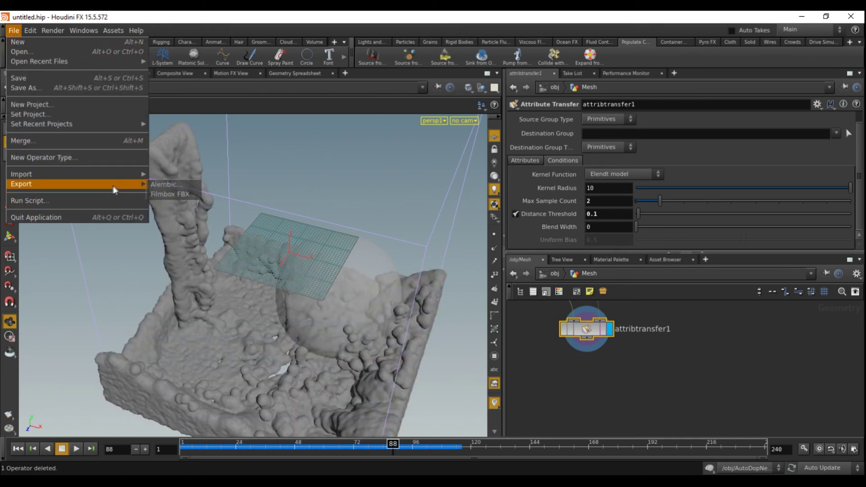
left_click(166, 194)
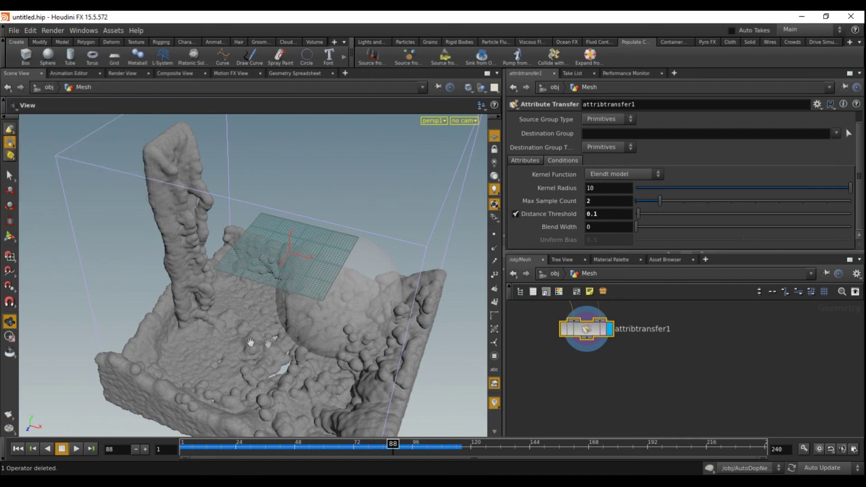
Return to the object level and hide the Mesh object.
left_click_drag(202, 353, 309, 354)
middle_click_drag(642, 376, 717, 437)
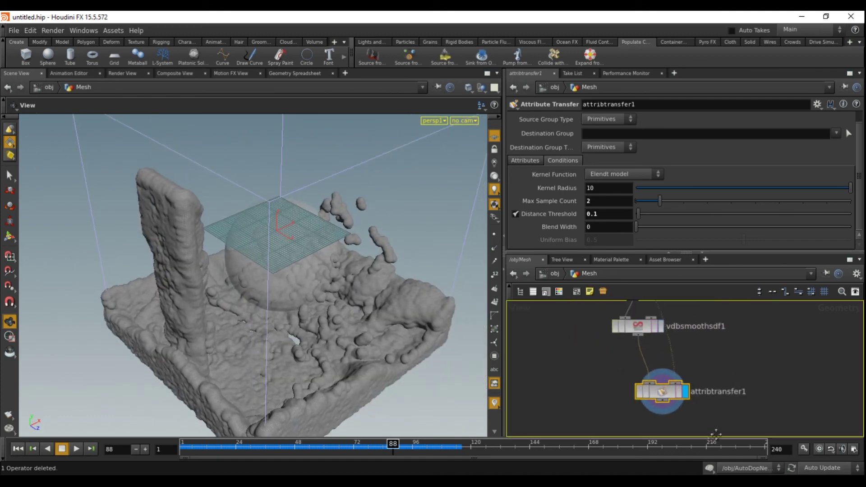
middle_click_drag(577, 344, 618, 387)
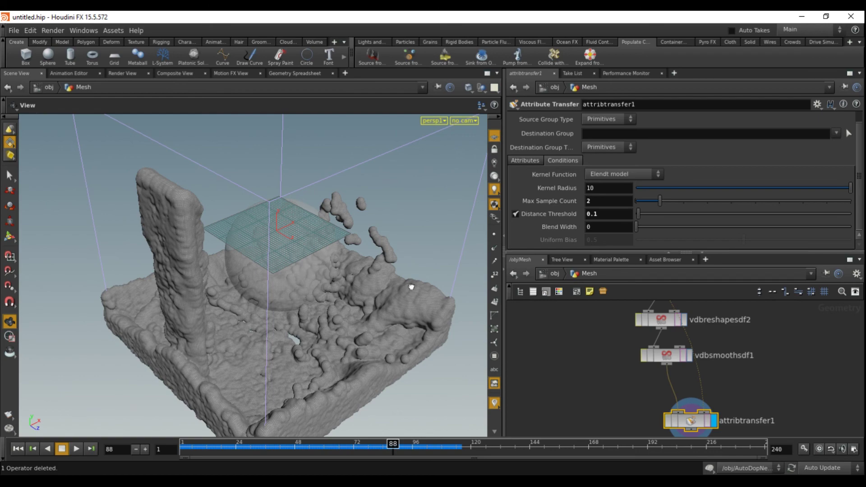
left_click_drag(412, 287, 430, 290)
left_click_drag(200, 193, 189, 154)
left_click(554, 273)
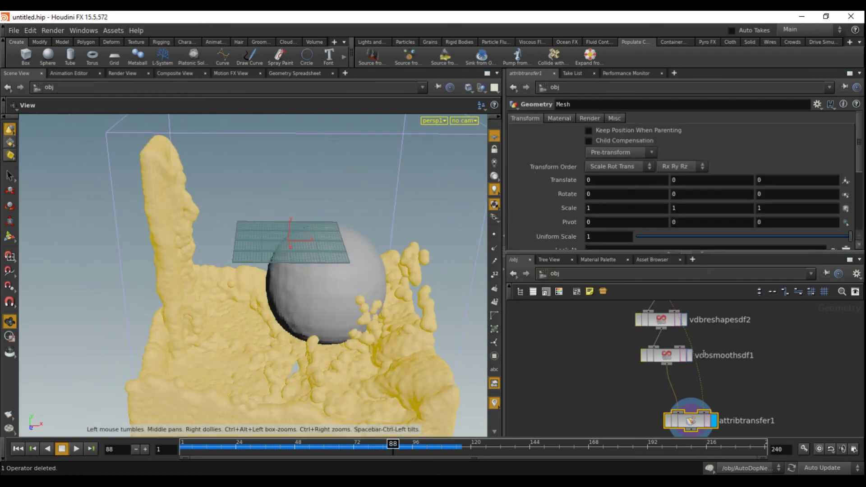
left_click(788, 343)
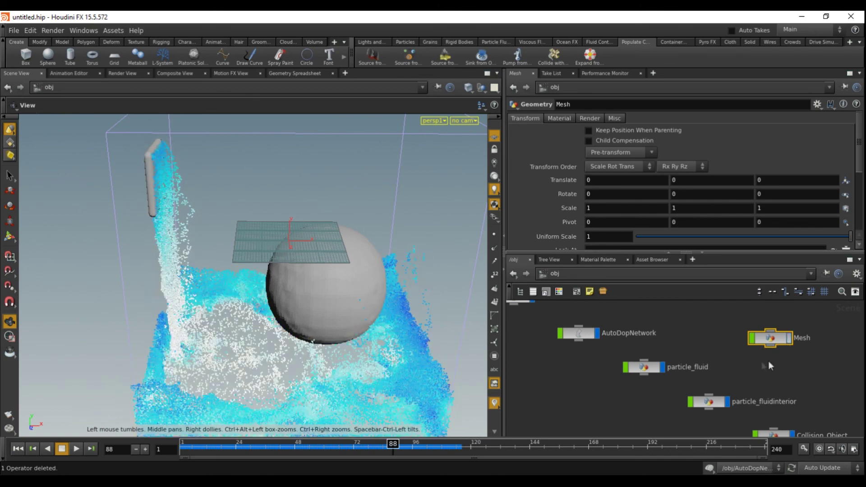
Open the particle_fluid network and display particlefluidsurface1 to view the fluid as a surface.
left_click(640, 365)
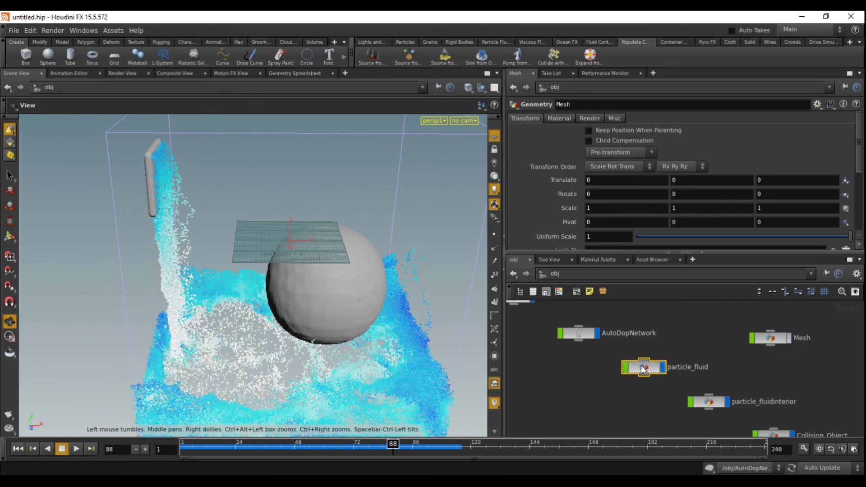
double_click(641, 365)
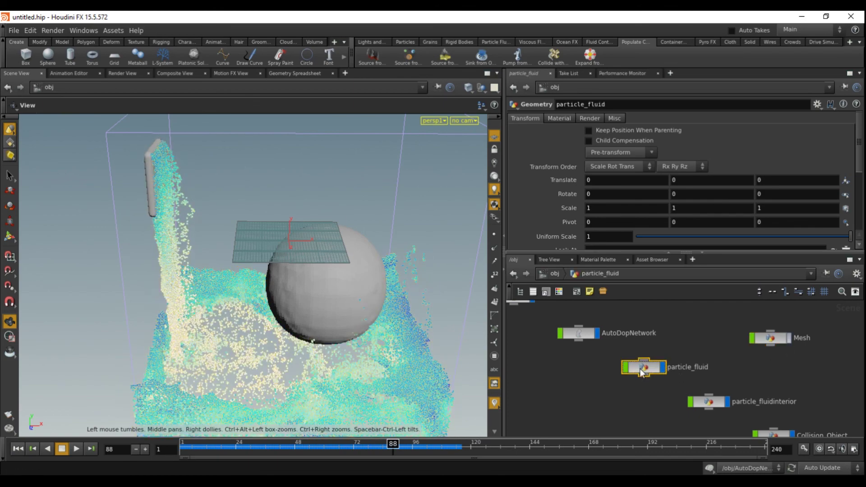
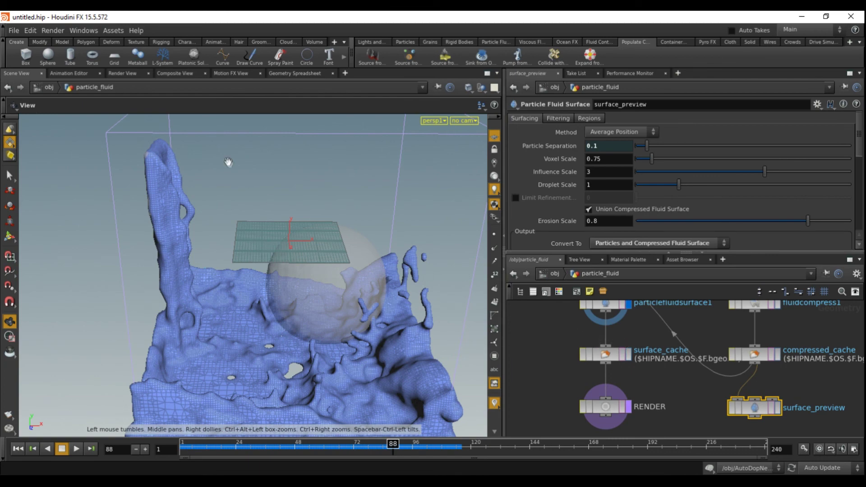
left_click_drag(266, 178, 272, 292)
left_click_drag(170, 304, 307, 356)
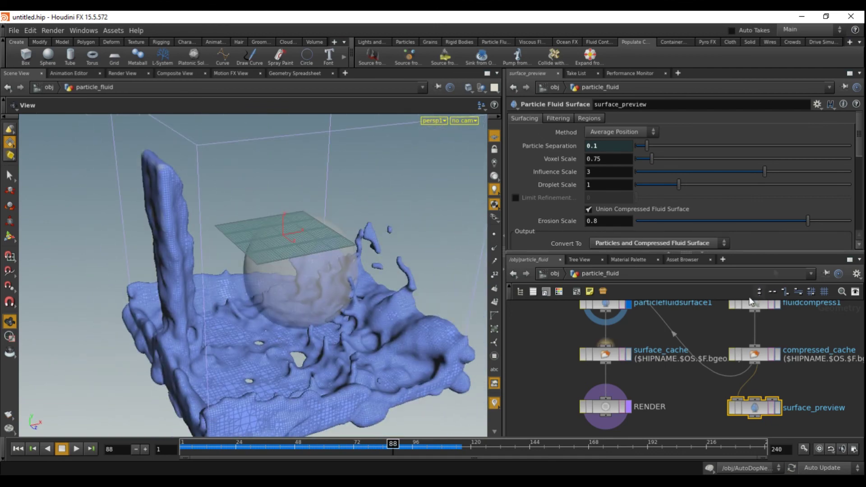
Set the Droplet Scale of surface_preview to 0.3 and review its Surfacing and Output parameters.
left_click(558, 118)
left_click(586, 119)
left_click(523, 118)
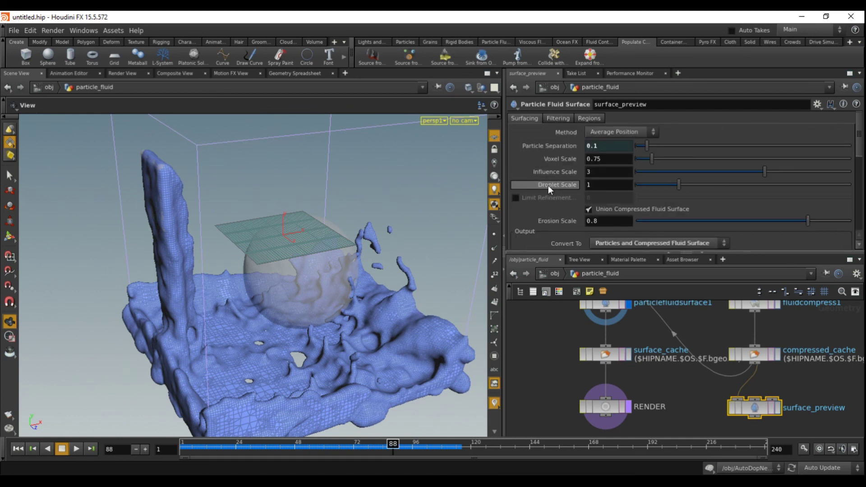
scroll(566, 216, "down", 1)
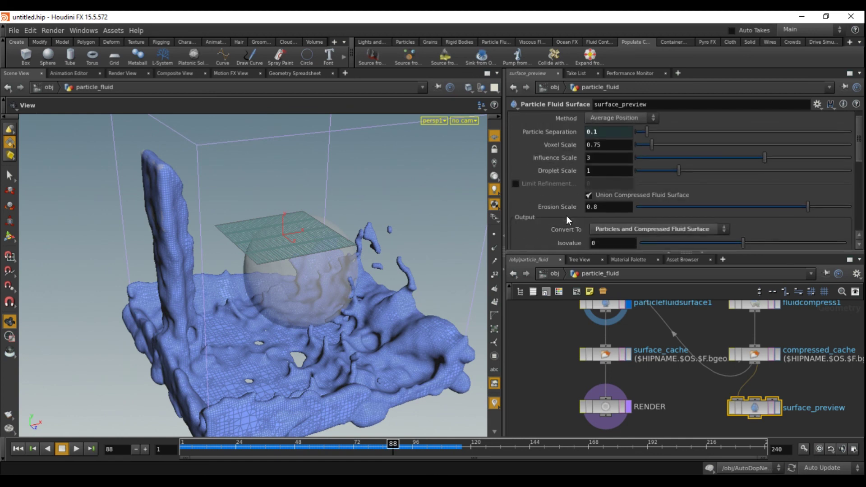
scroll(550, 159, "up", 1)
scroll(551, 159, "down", 6)
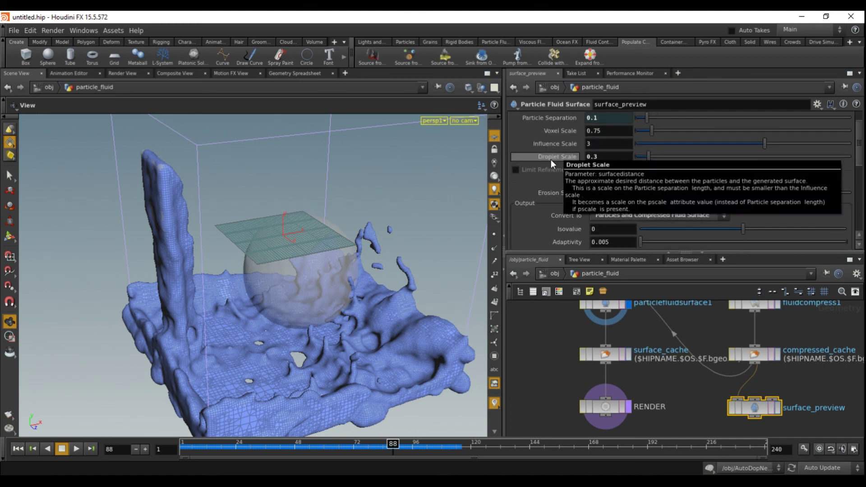
scroll(556, 233, "down", 2)
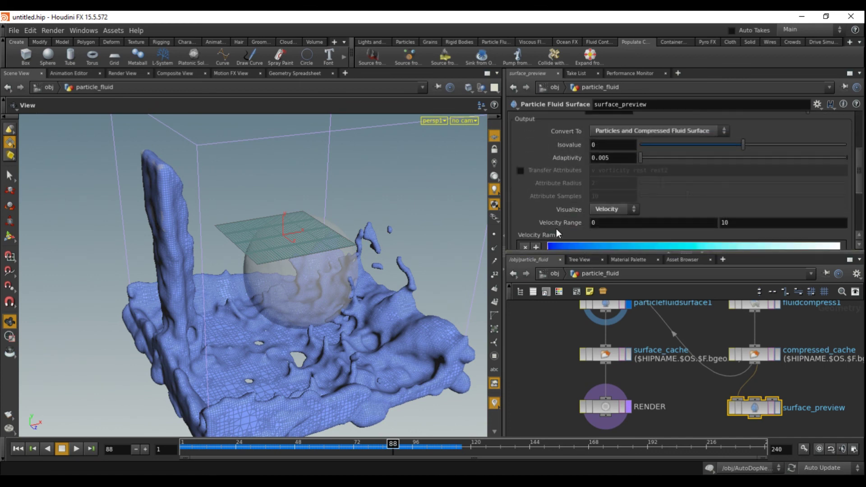
scroll(556, 228, "up", 3)
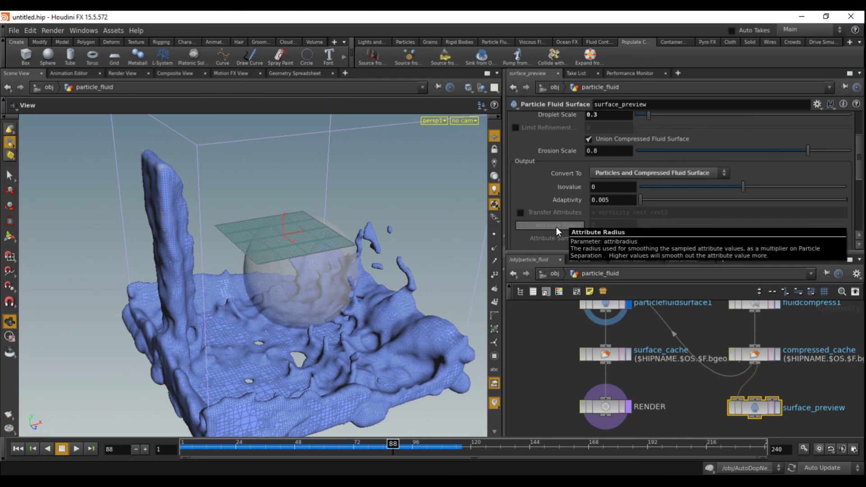
scroll(555, 225, "up", 5)
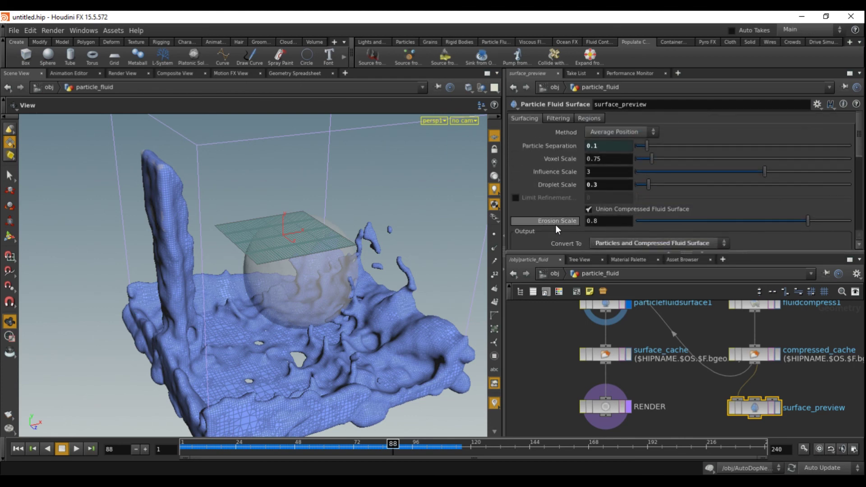
Examine the Filtering and Regions settings of surface_preview and inspect the fluid surface from several sides.
left_click(559, 118)
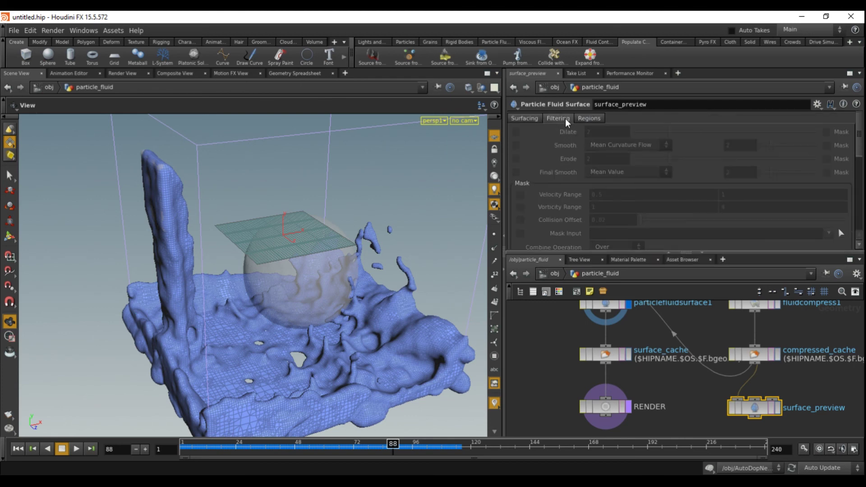
left_click(594, 119)
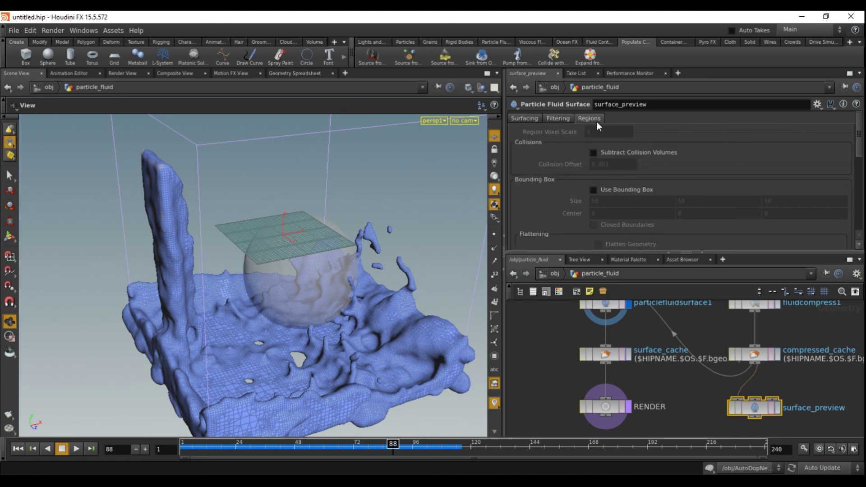
scroll(534, 214, "down", 4)
scroll(534, 214, "down", 3)
scroll(535, 214, "up", 7)
left_click(525, 119)
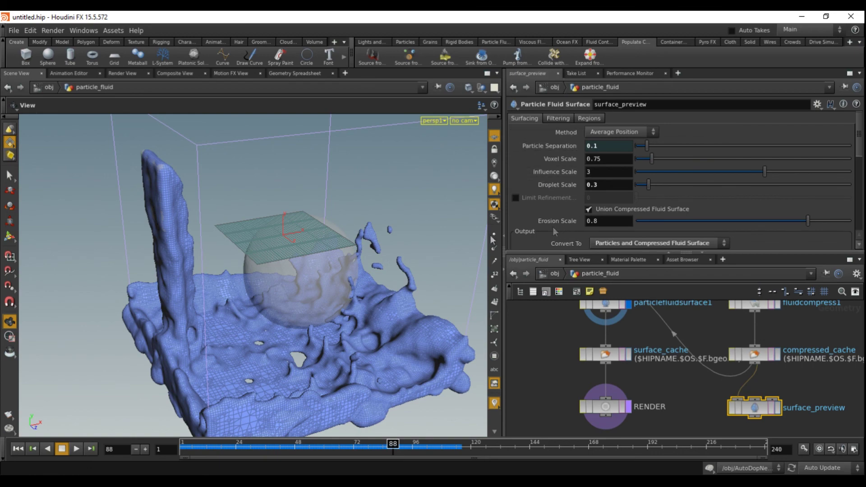
left_click_drag(119, 321, 81, 354)
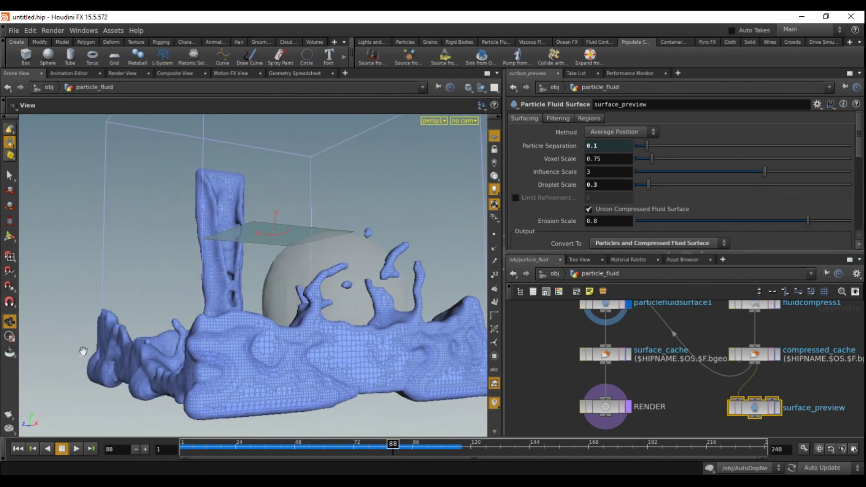
left_click_drag(79, 292, 116, 304)
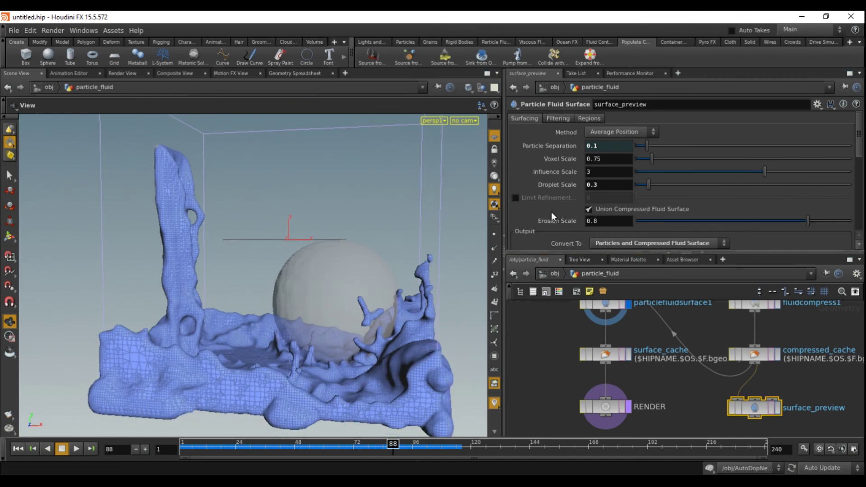
Turn off Cull Bandwidth on the fluidcompress1 node and inspect the fluid surface's outer walls.
scroll(550, 211, "down", 5)
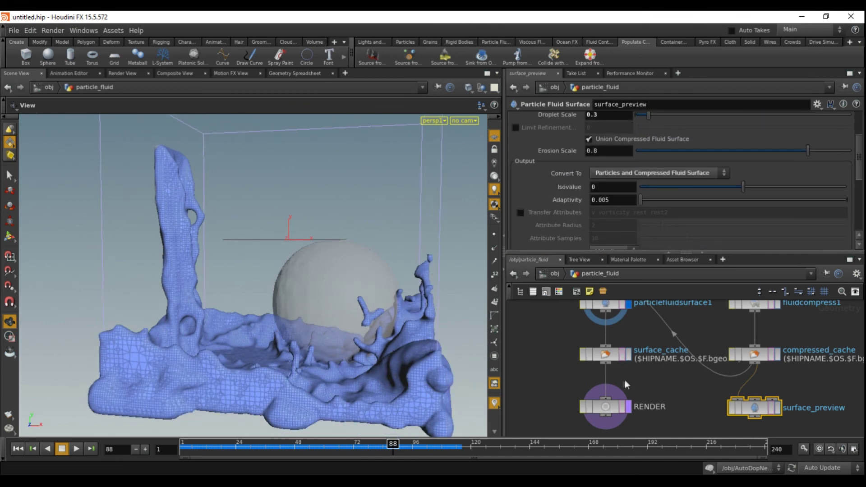
middle_click_drag(542, 352, 517, 411)
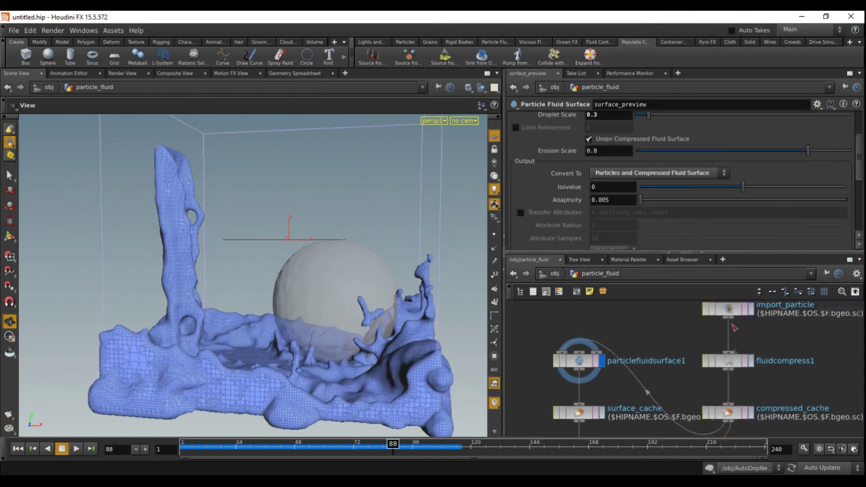
left_click(733, 361)
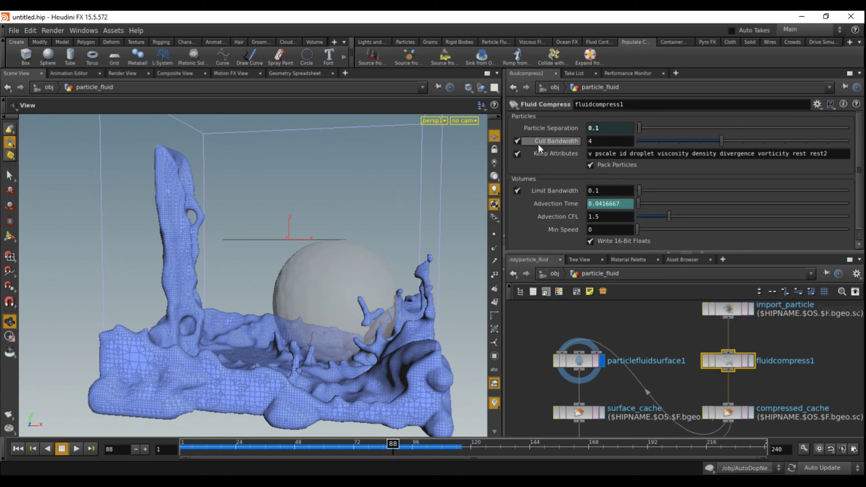
left_click(646, 141)
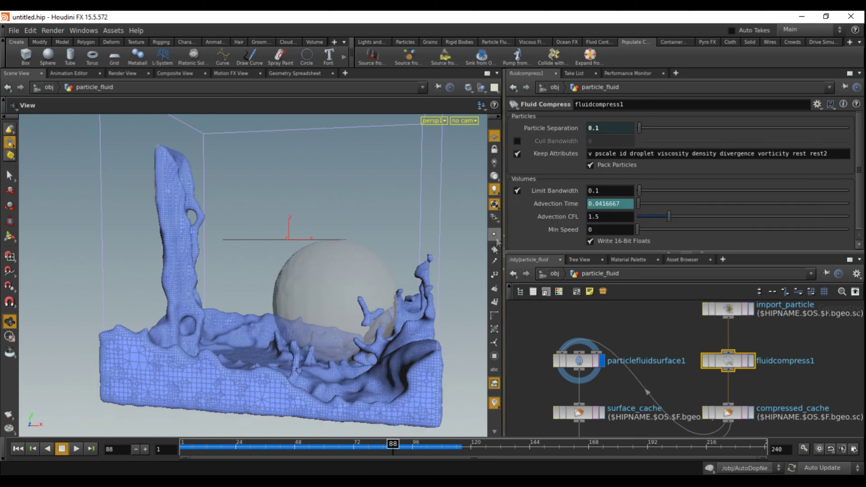
left_click_drag(464, 251, 412, 240)
left_click_drag(139, 236, 237, 290)
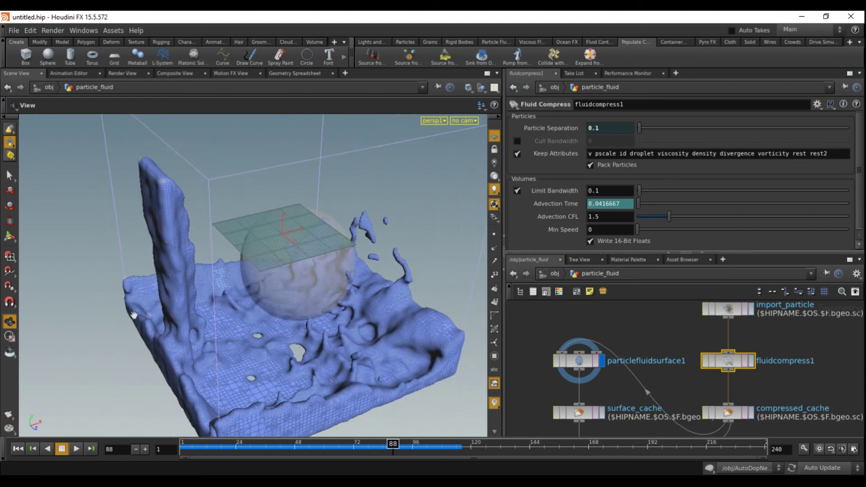
left_click_drag(129, 317, 225, 328)
Return to the object level and display the Mesh object together with the particle_fluid surface to compare them.
left_click(556, 274)
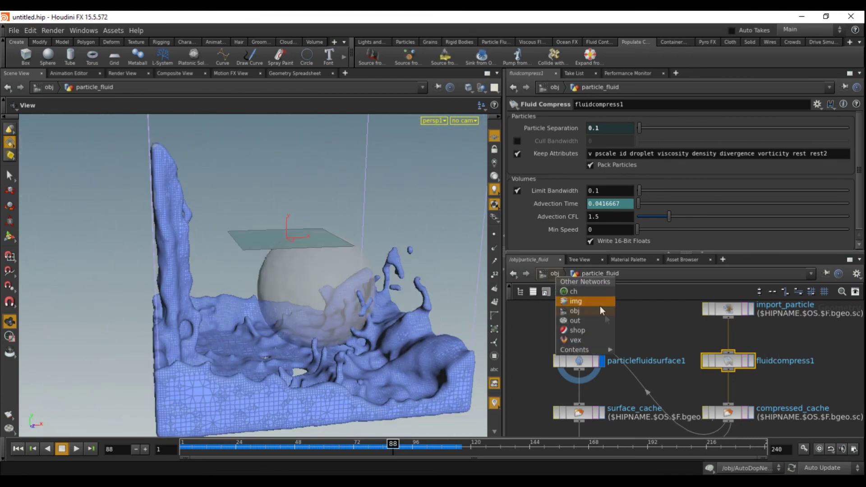
left_click(554, 274)
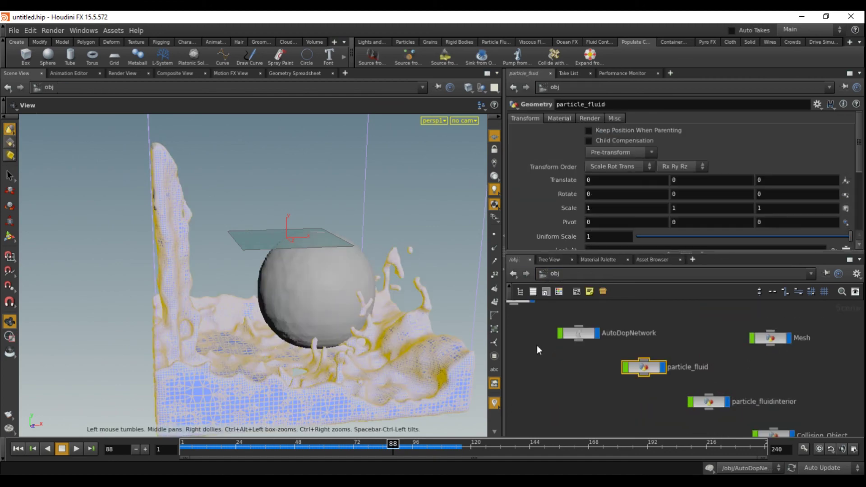
mouse_move(186, 321)
left_mouse_down()
mouse_move(207, 358)
mouse_move(194, 358)
mouse_move(225, 324)
mouse_move(282, 392)
mouse_move(186, 342)
mouse_move(228, 315)
mouse_move(380, 357)
left_mouse_up()
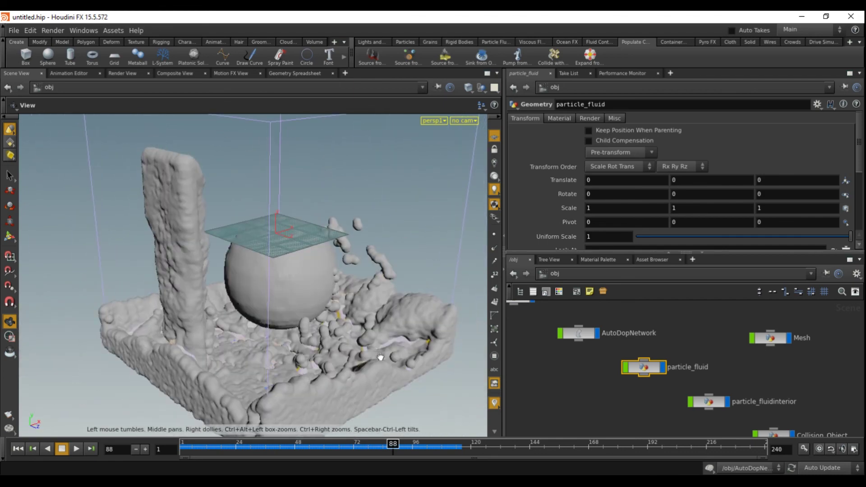
left_click_drag(269, 343, 361, 325)
left_click(775, 339)
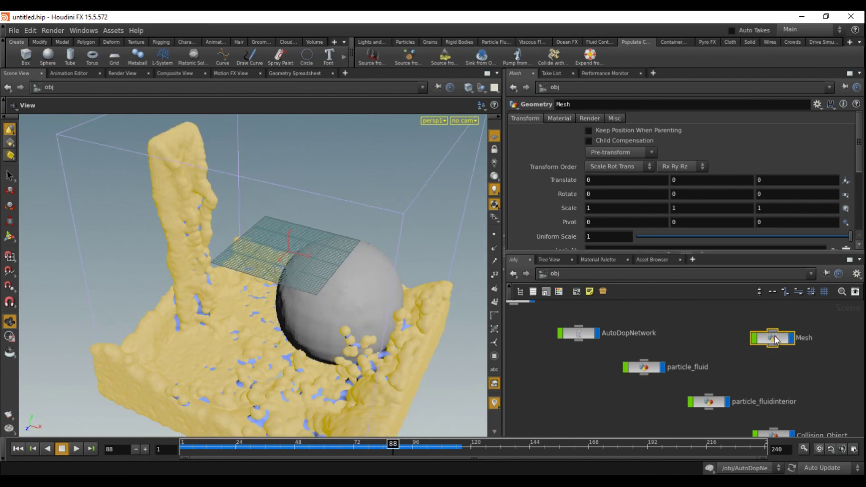
left_click_drag(300, 310, 387, 323)
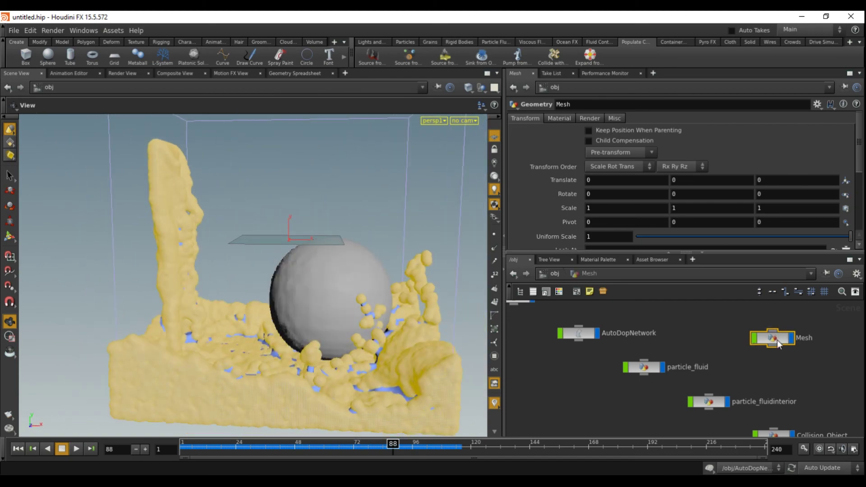
Inside the Mesh object, set the Offset of vdbreshapesdf1 to 0.33.
double_click(778, 343)
middle_click_drag(583, 356, 594, 396)
middle_click_drag(583, 352, 574, 386)
left_click(635, 334)
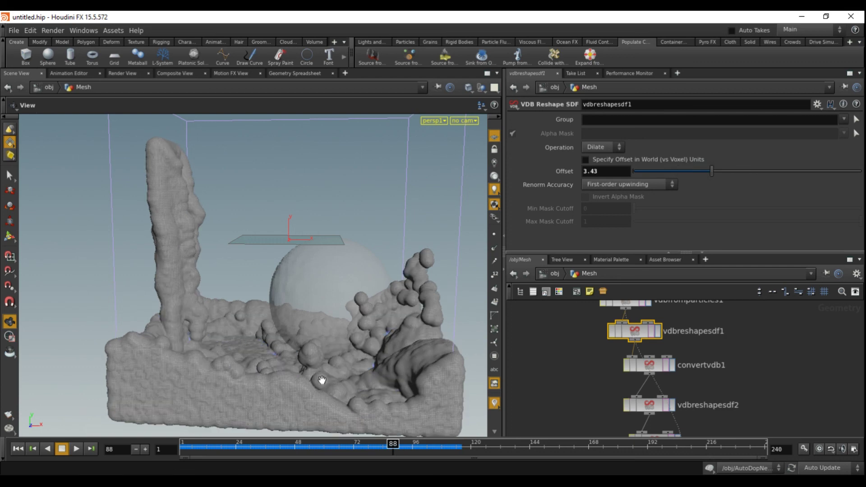
left_click(641, 168)
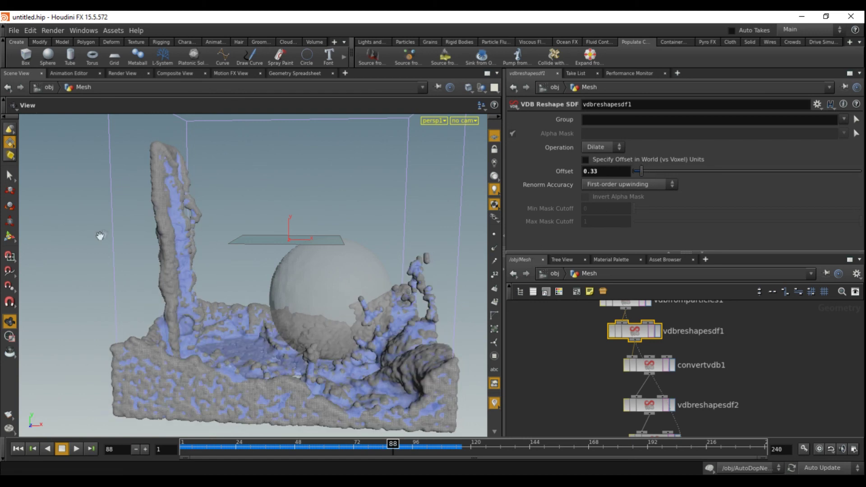
left_click_drag(104, 235, 155, 251)
left_click_drag(432, 213, 352, 335)
Return to the object level, hide AutoDopNetwork and compare the overlapping mesh and fluid surface from above and the side.
left_click(554, 273)
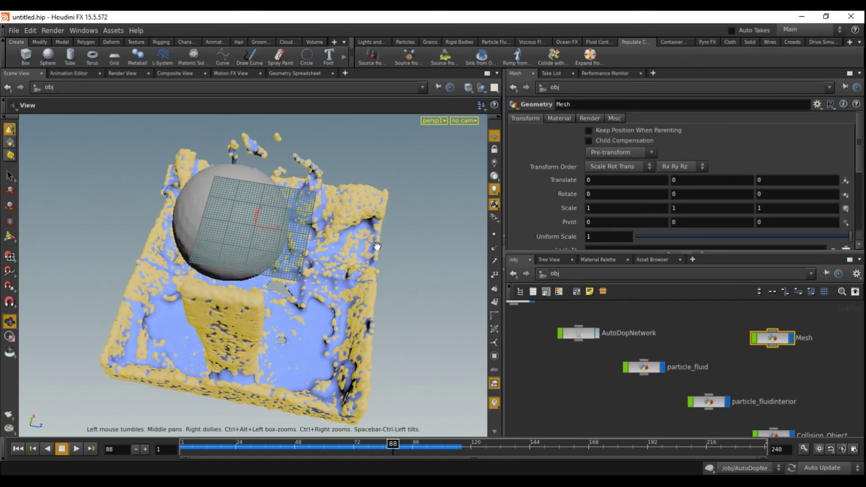
left_click_drag(435, 297, 256, 203)
left_click_drag(180, 318, 201, 310)
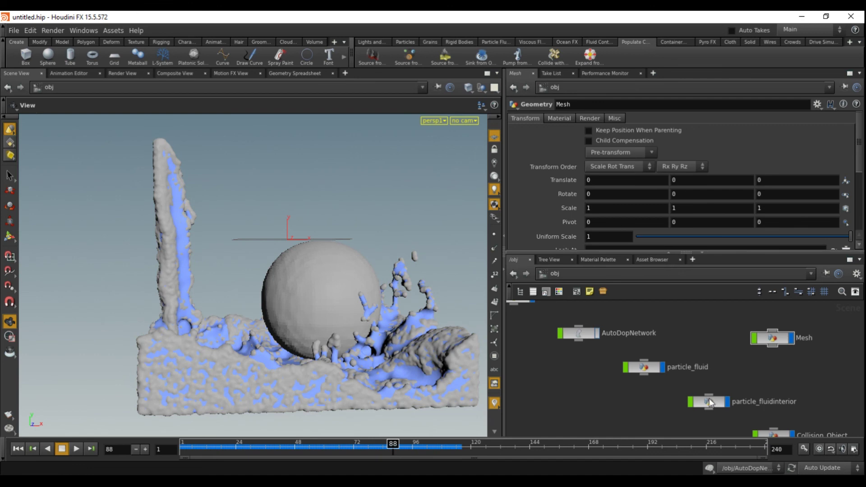
Display import_particle inside particle_fluid, and hide the particle_fluid object at the object level to inspect the mesh alone.
double_click(645, 366)
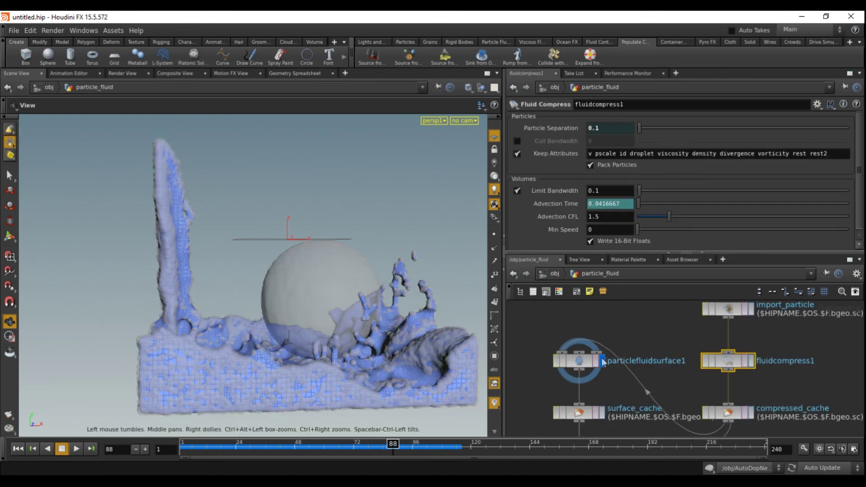
middle_click_drag(662, 329, 646, 358)
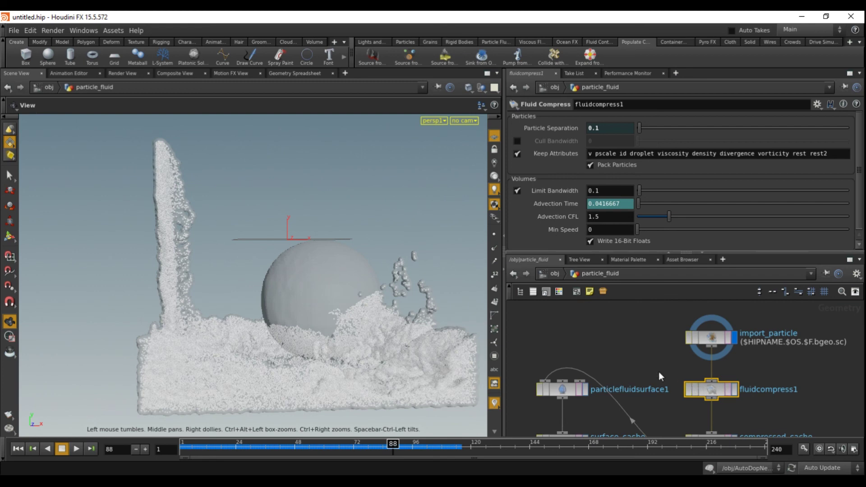
left_click(555, 273)
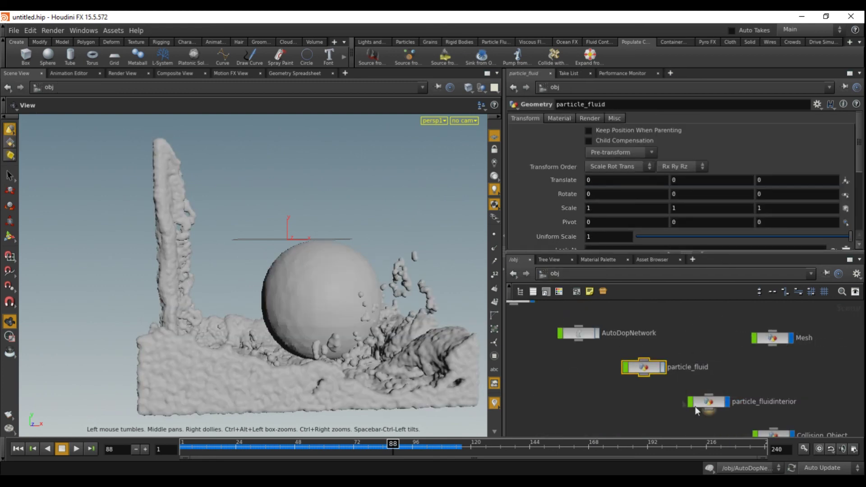
left_click_drag(320, 214, 262, 369)
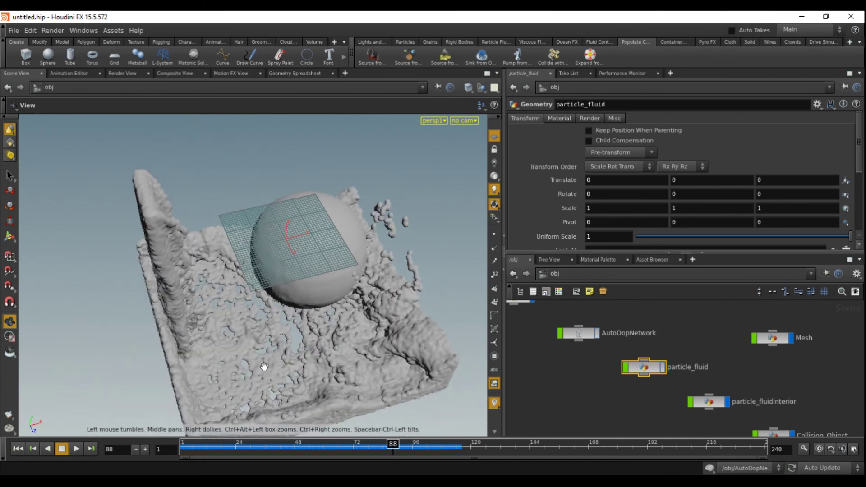
left_click_drag(264, 366, 201, 307)
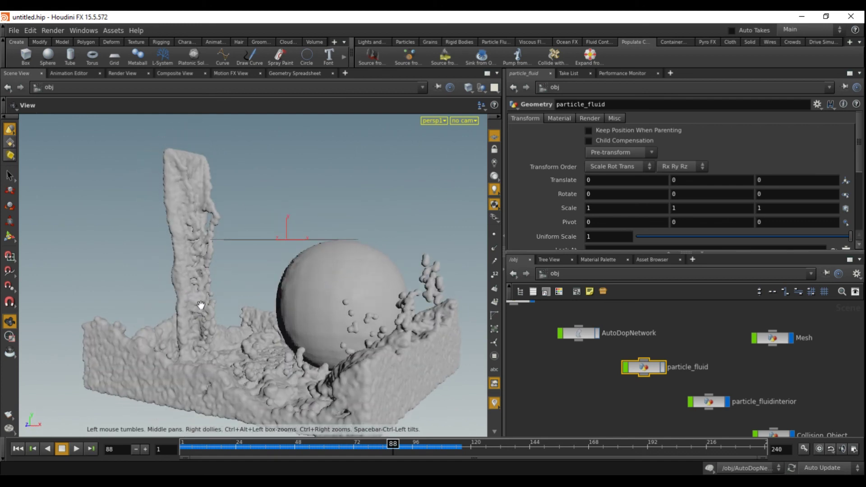